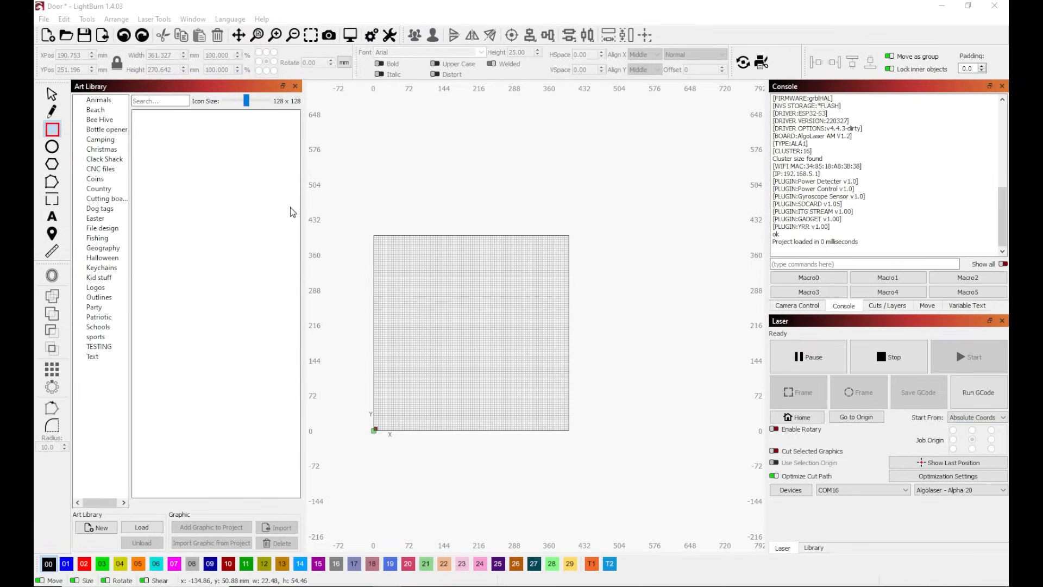
Step: Import the door reference photo IMG_0571 from the Downloads folder into the project
{"action": "left_click", "coordinate": [43, 19]}
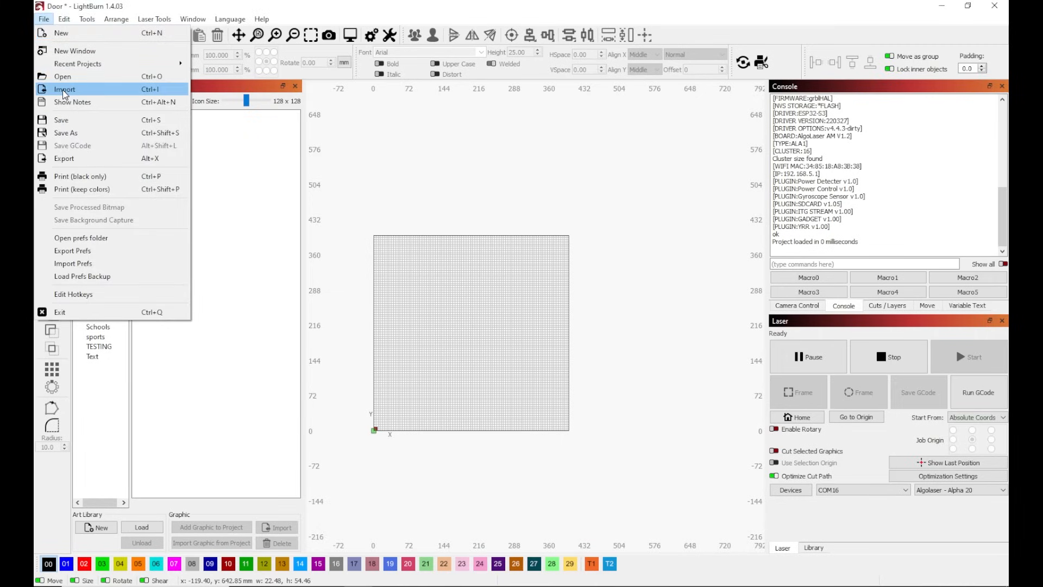
{"action": "left_click", "coordinate": [79, 90]}
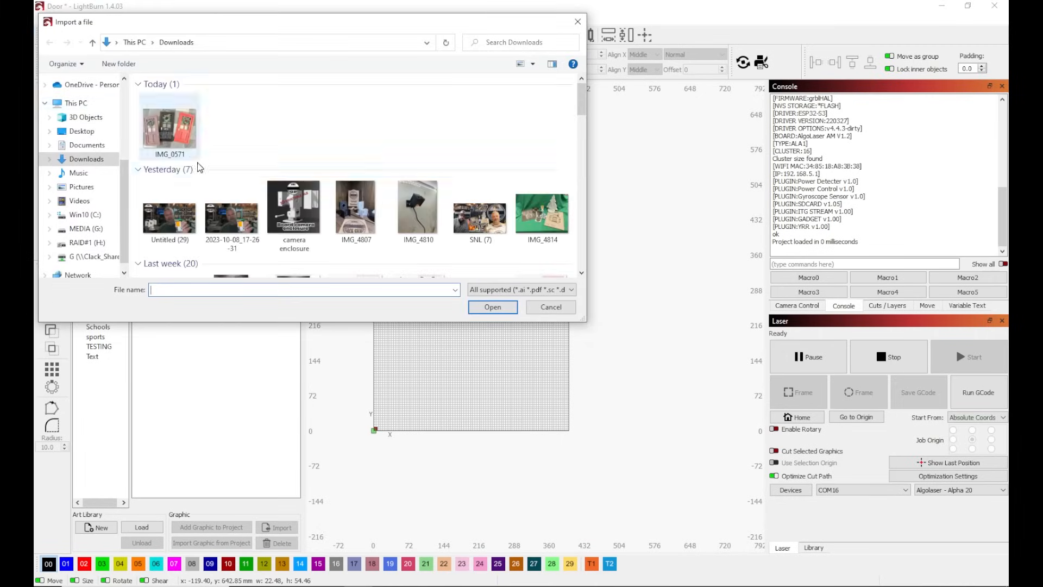
{"action": "double_click", "coordinate": [169, 129]}
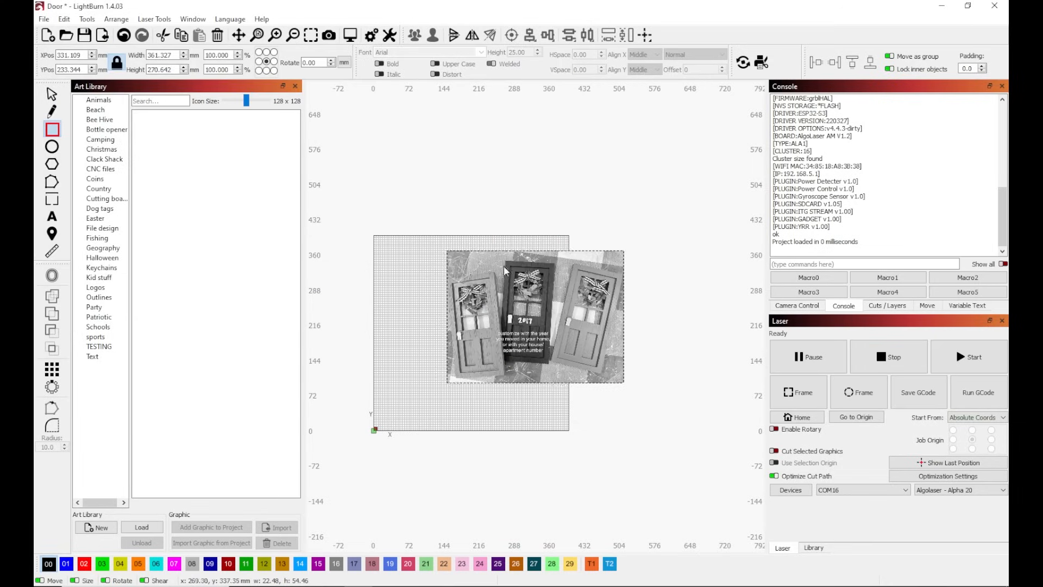
{"action": "left_click_drag", "start_coordinate": [525, 301], "coordinate": [487, 208]}
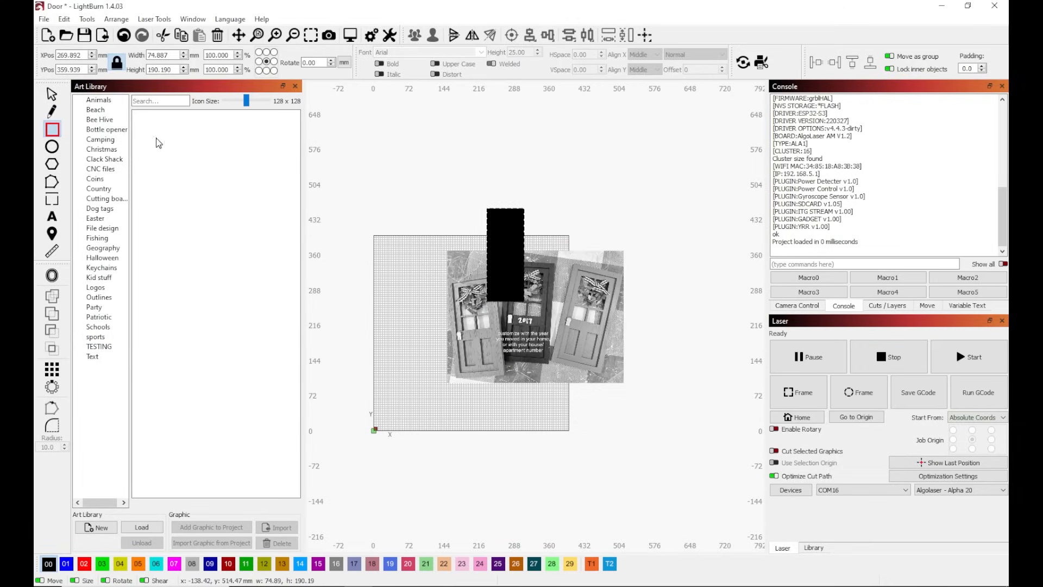
{"action": "left_click", "coordinate": [123, 36]}
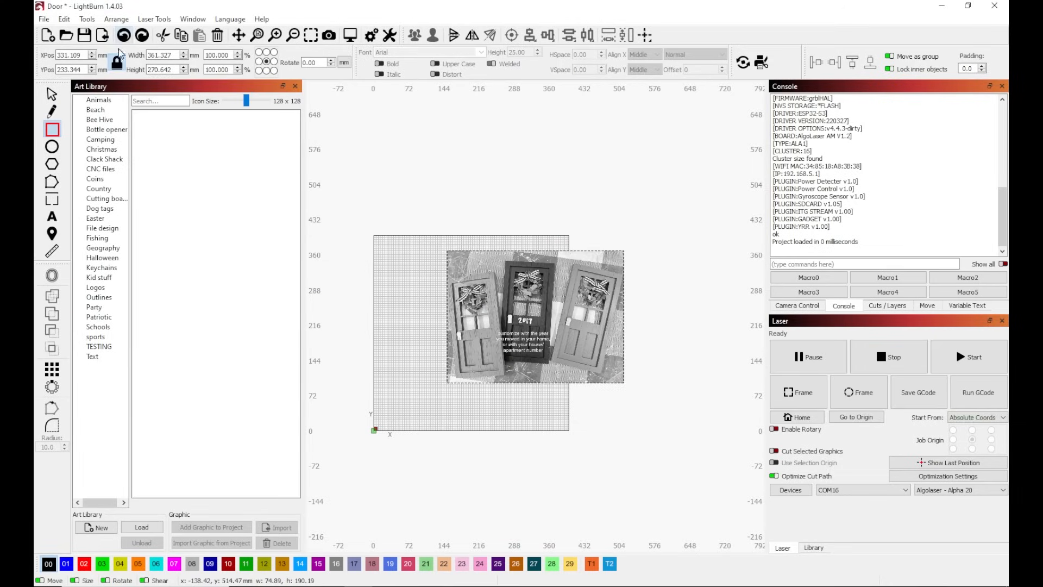
Step: Shrink the door photo to about 146 mm wide and place it in the upper-left area of the laser bed
{"action": "left_click", "coordinate": [53, 95]}
{"action": "left_click_drag", "start_coordinate": [552, 320], "coordinate": [448, 213]}
{"action": "left_click_drag", "start_coordinate": [341, 141], "coordinate": [422, 272]}
{"action": "left_click", "coordinate": [482, 250]}
{"action": "scroll", "coordinate": [460, 308], "scroll_direction": "down", "scroll_amount": 1}
{"action": "left_click", "coordinate": [257, 35]}
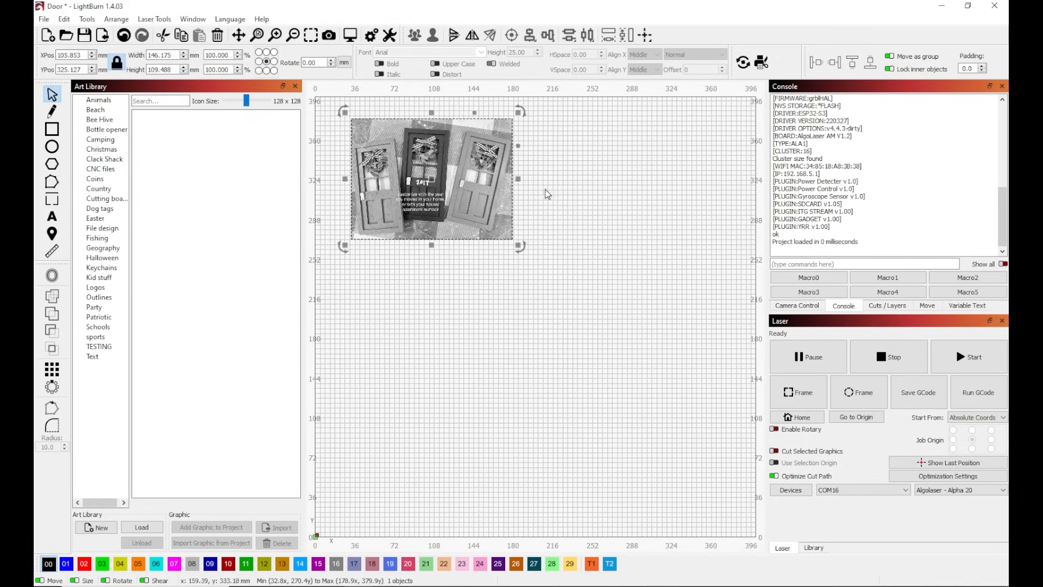
{"action": "left_click", "coordinate": [575, 227]}
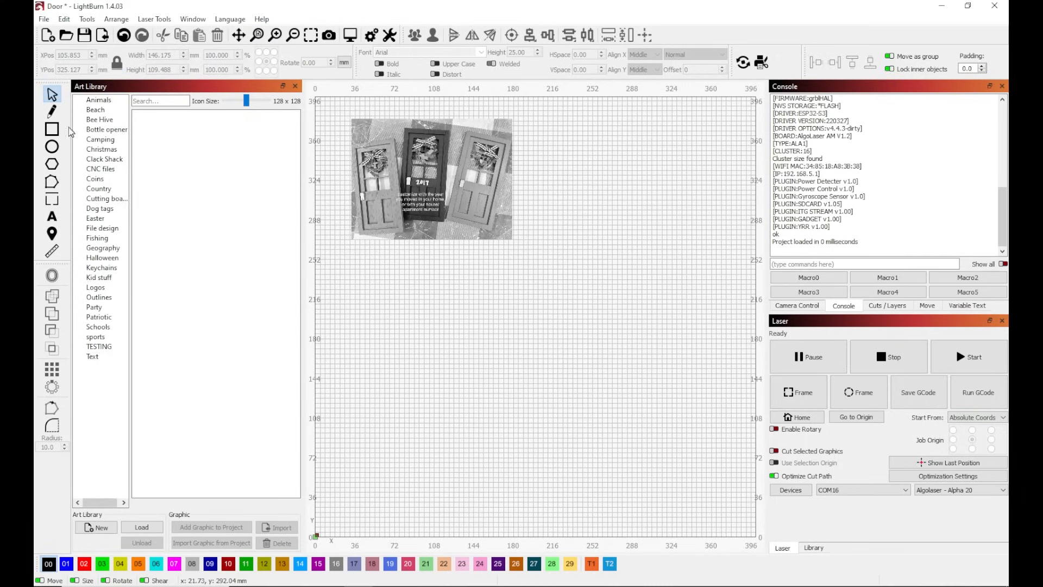
Step: Draw a rectangle about 137 by 210 mm on the right half of the bed and assign it to layer 02
{"action": "left_click", "coordinate": [52, 128]}
{"action": "left_click_drag", "start_coordinate": [560, 207], "coordinate": [709, 438]}
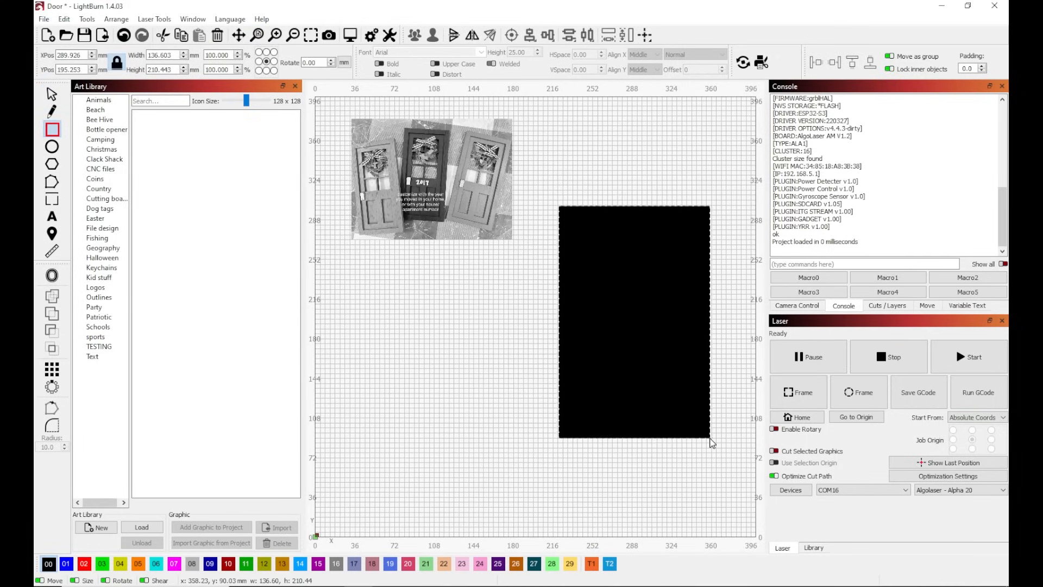
{"action": "left_click", "coordinate": [85, 564]}
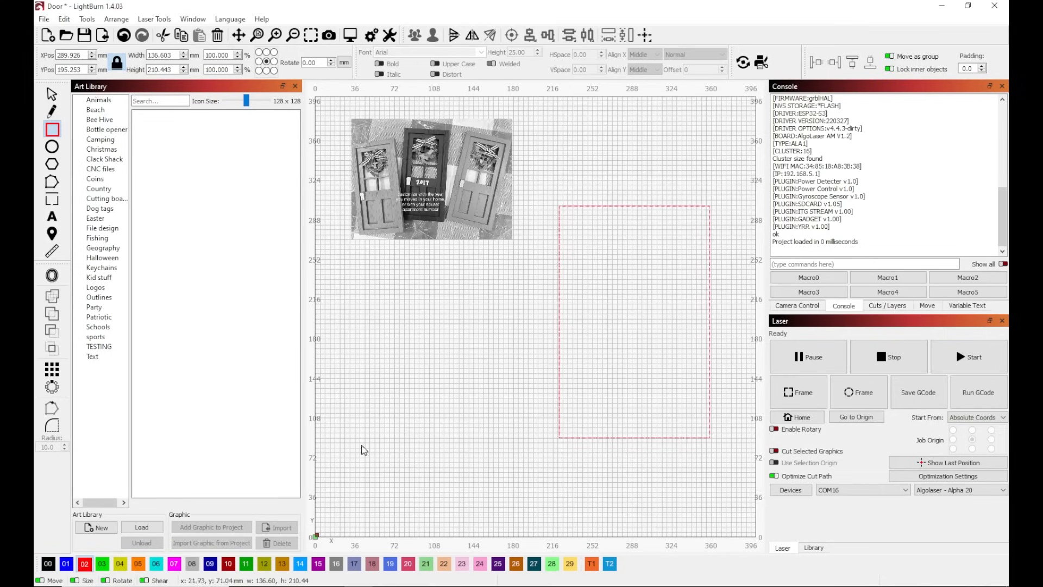
Step: Set the rectangle's height to 180 mm with proportions locked, and narrow it from its right edge to a width of about 106 mm
{"action": "left_click", "coordinate": [177, 69]}
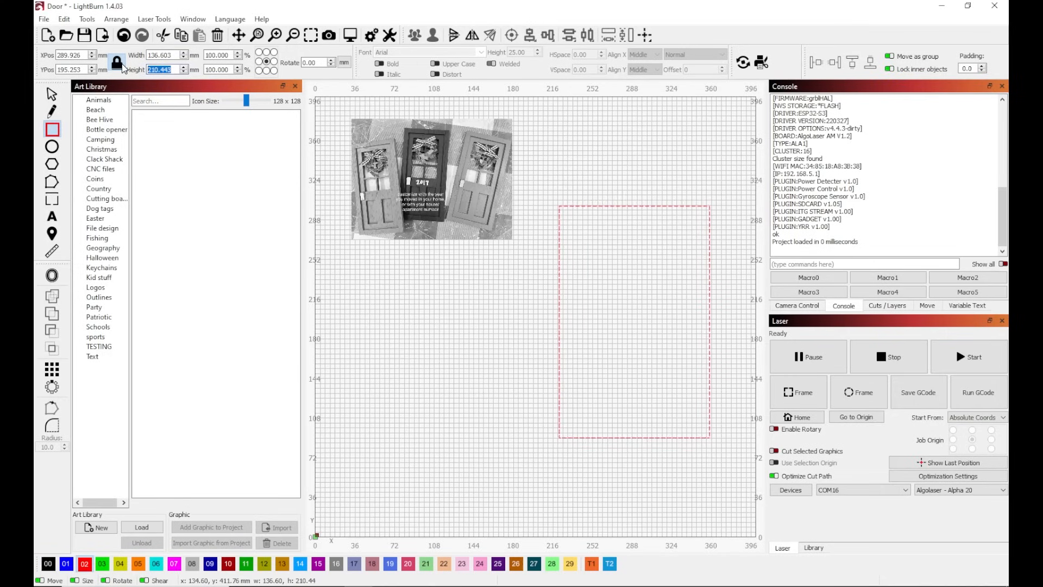
{"action": "type", "text": "180"}
{"action": "key", "text": "Return"}
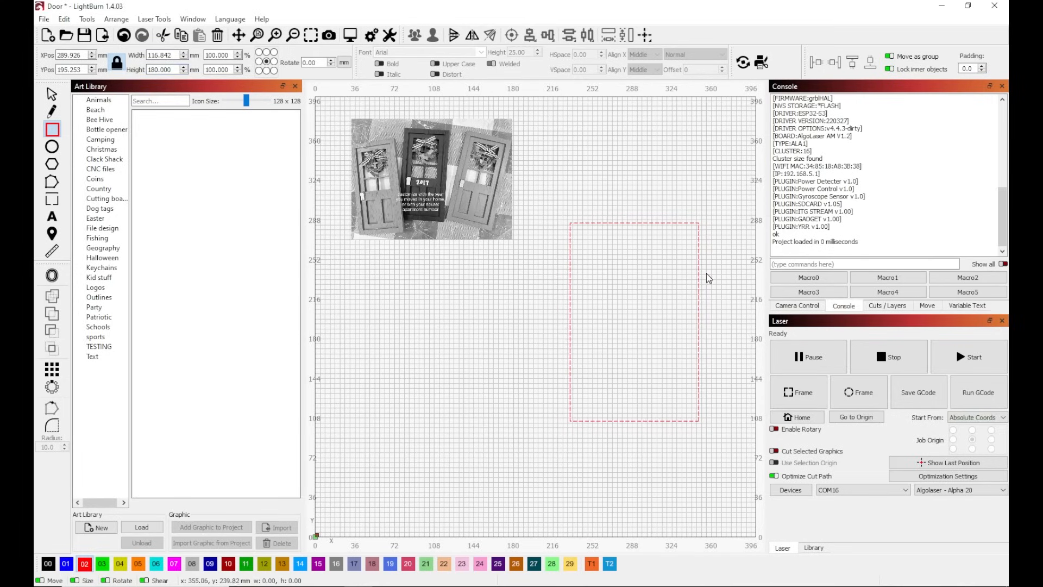
{"action": "left_click", "coordinate": [51, 95]}
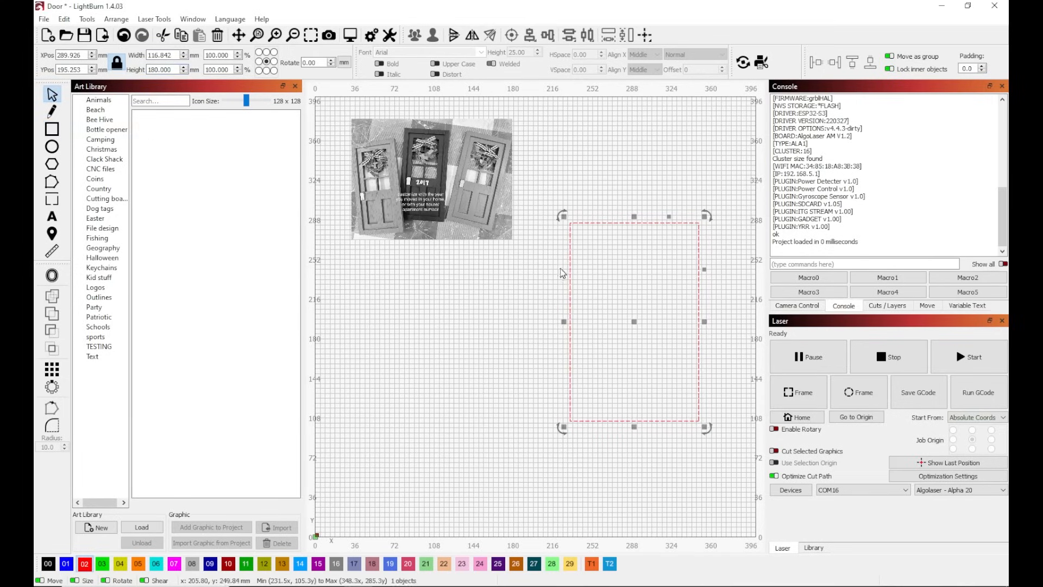
{"action": "left_click_drag", "start_coordinate": [702, 322], "coordinate": [691, 325]}
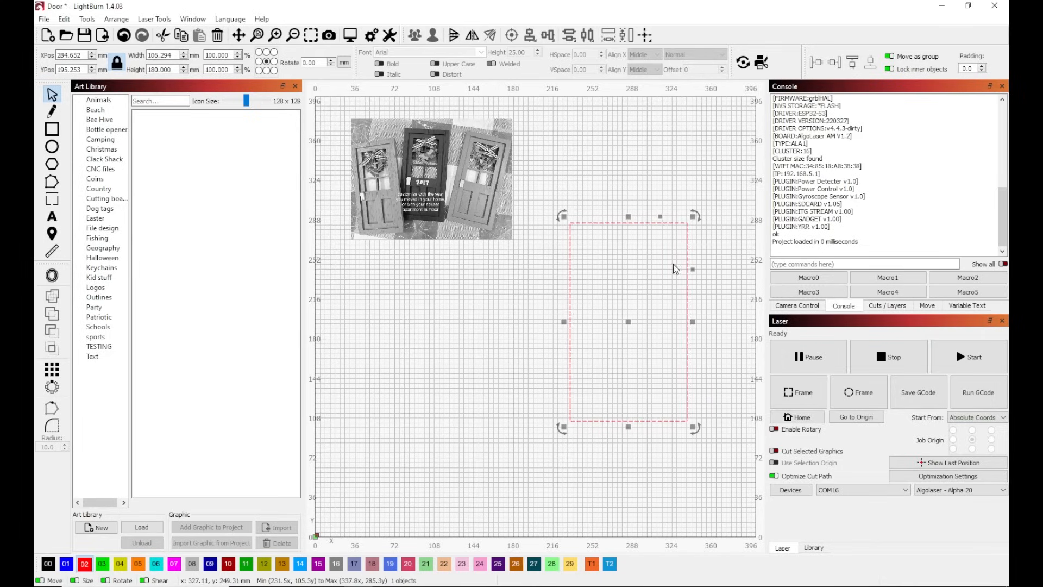
{"action": "left_click", "coordinate": [729, 227]}
Step: Offset the door rectangle inward by 10 mm with the Corner corner style, keeping the original
{"action": "left_click", "coordinate": [625, 222]}
{"action": "left_click", "coordinate": [52, 275]}
{"action": "left_click_drag", "start_coordinate": [535, 244], "coordinate": [373, 289]}
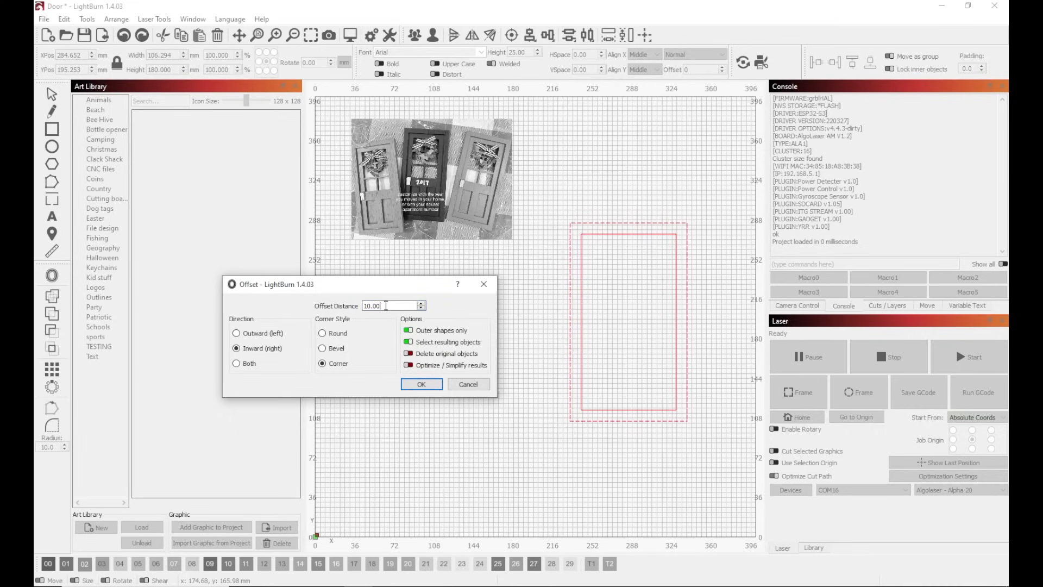
{"action": "left_click", "coordinate": [421, 384]}
{"action": "left_click", "coordinate": [516, 326]}
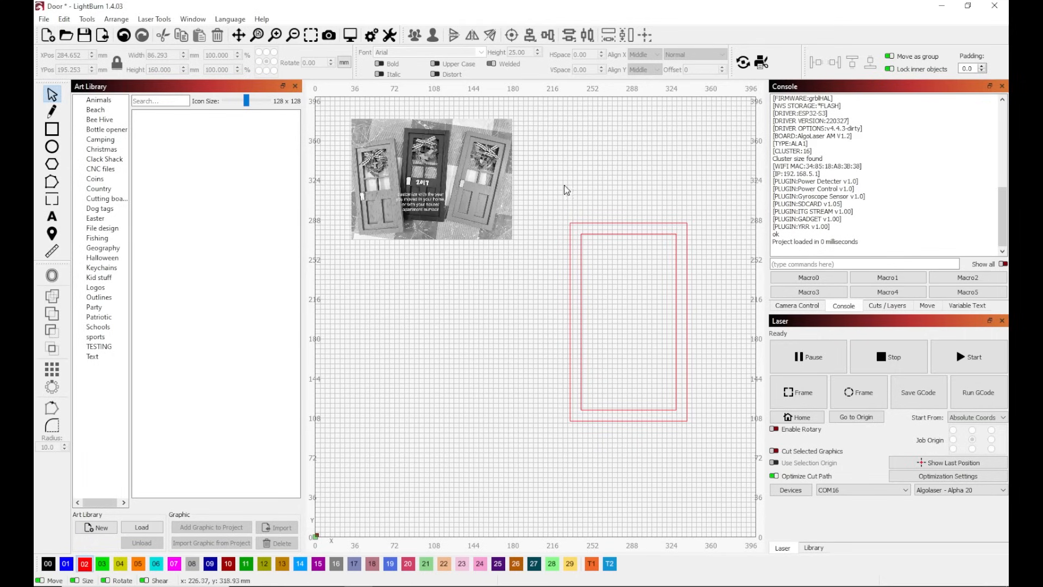
Step: Copy both nested rectangles and place the duplicate pair on the left side of the bed, below the door photo
{"action": "left_click_drag", "start_coordinate": [545, 186], "coordinate": [734, 512]}
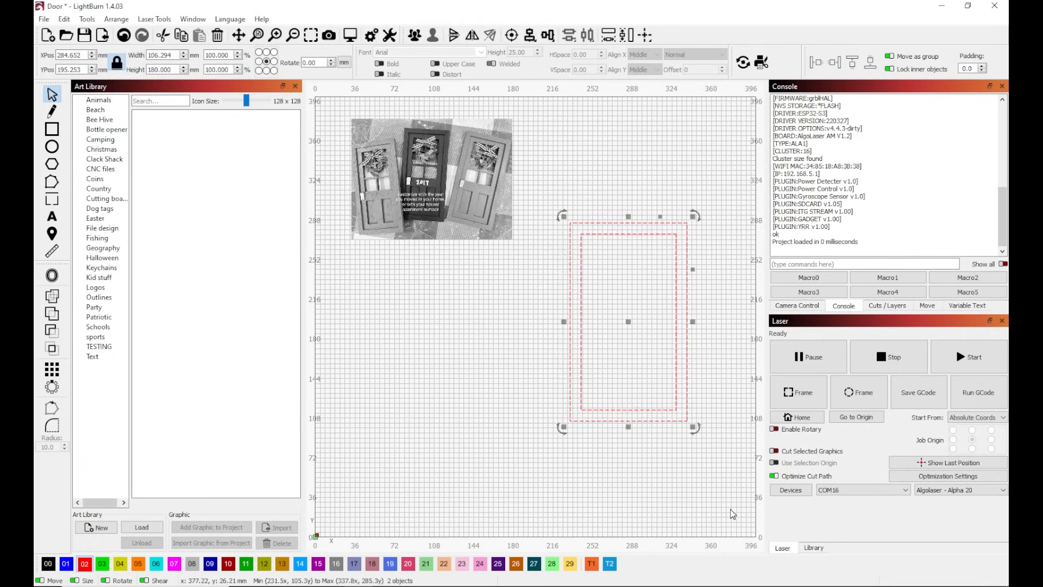
{"action": "right_click", "coordinate": [629, 322]}
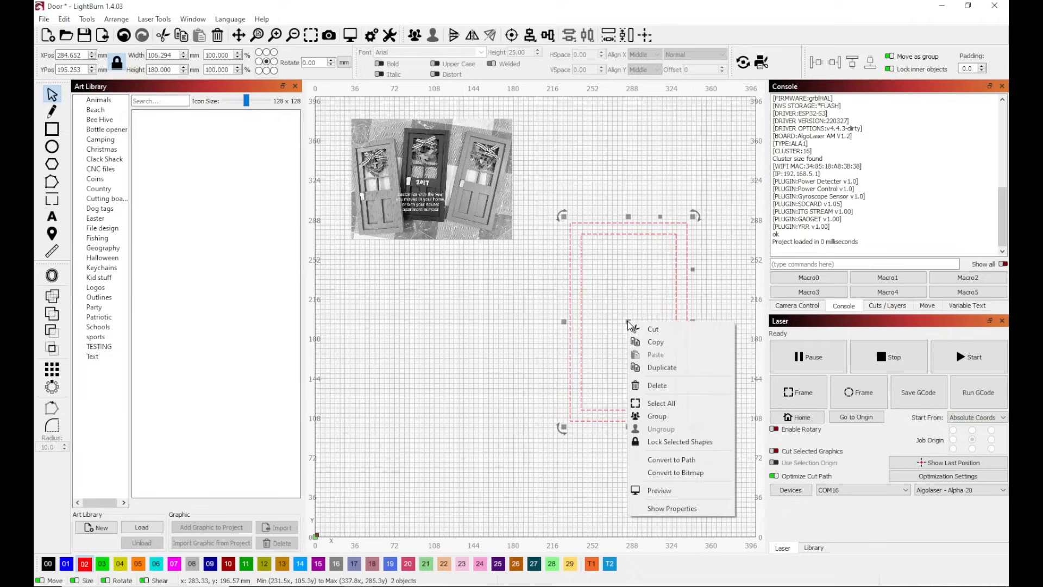
{"action": "left_click", "coordinate": [654, 341]}
{"action": "right_click", "coordinate": [418, 326]}
{"action": "left_click", "coordinate": [445, 359]}
{"action": "left_click_drag", "start_coordinate": [418, 324], "coordinate": [386, 354]}
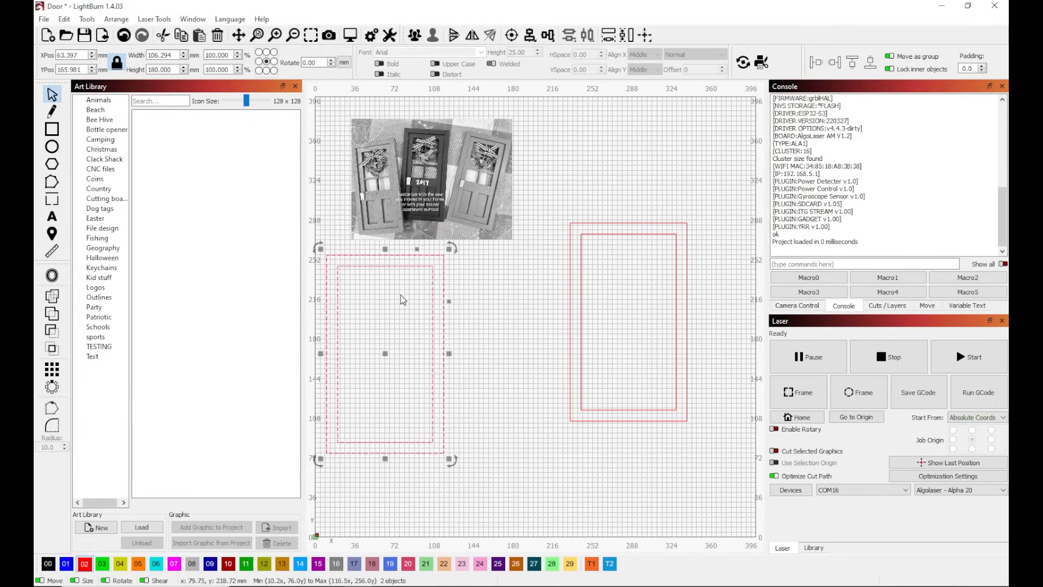
{"action": "left_click", "coordinate": [441, 305]}
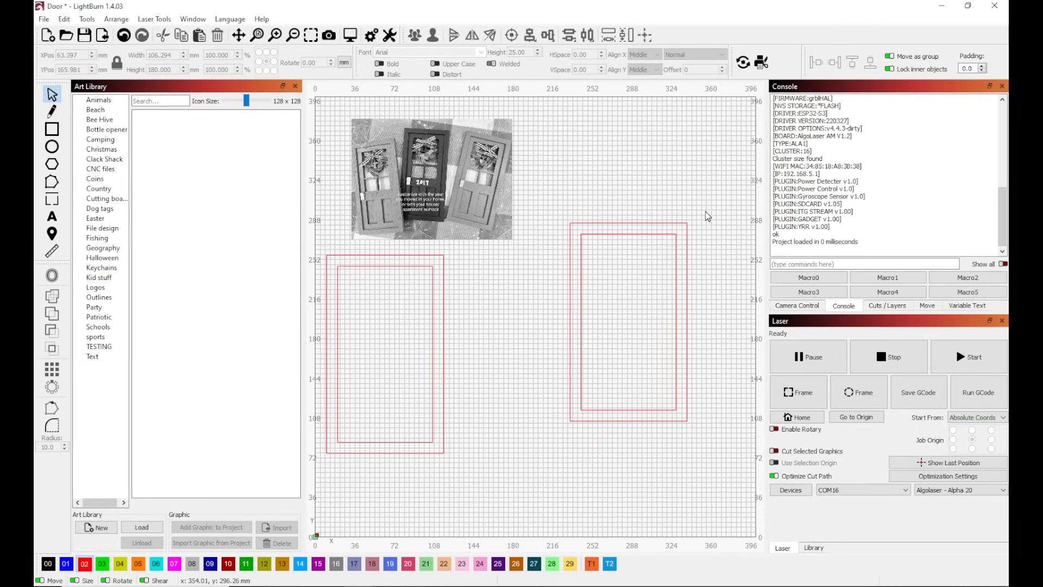
Step: Assign the inner rectangle of the right-hand door to the T2 tool layer
{"action": "left_click", "coordinate": [582, 254]}
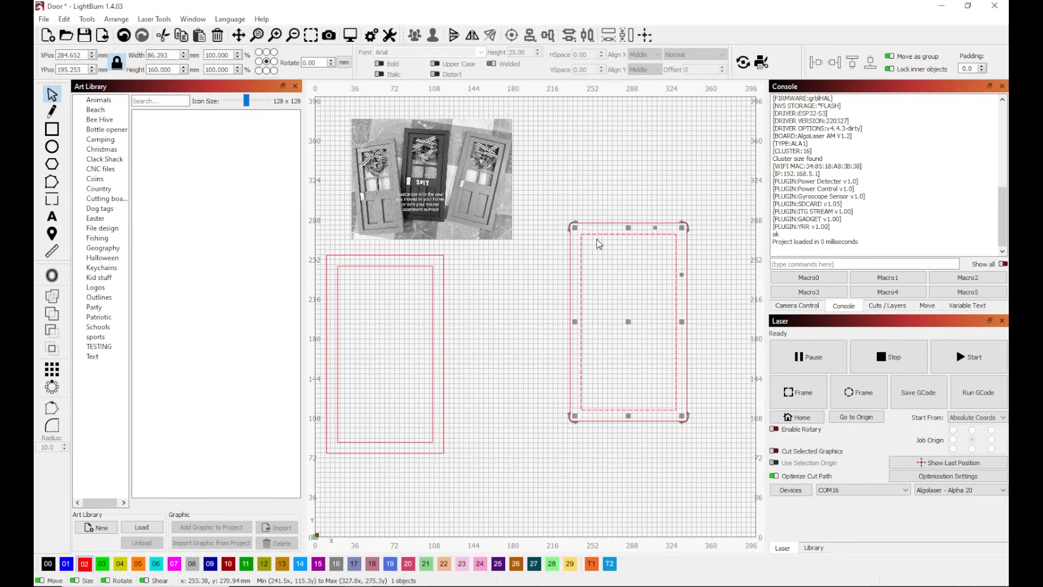
{"action": "left_click", "coordinate": [609, 564]}
{"action": "left_click", "coordinate": [630, 174]}
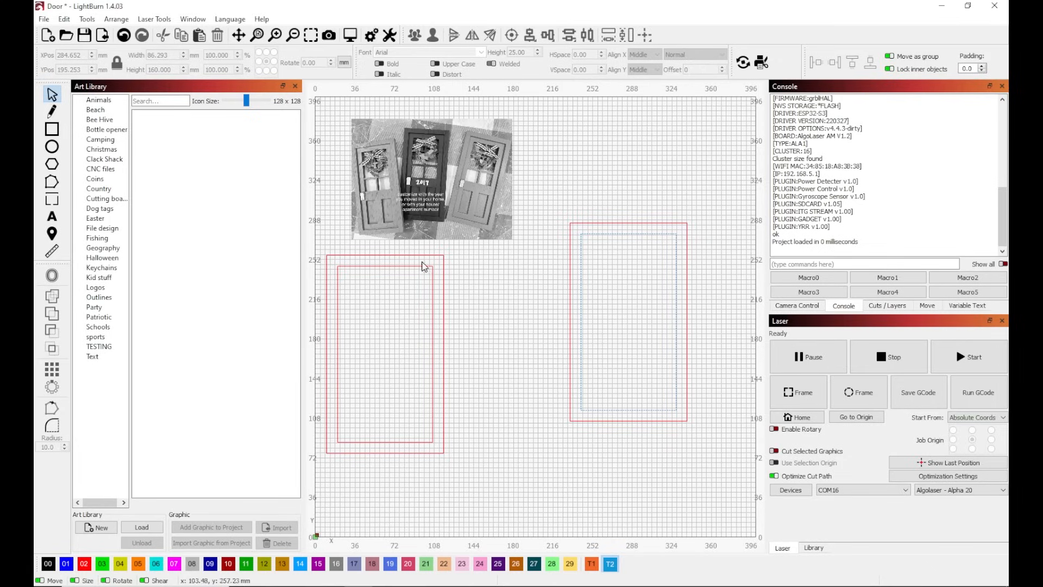
Step: Draw a panel about 21 by 52 mm on layer 02 in the right-hand door's lower-left area and nudge it inward
{"action": "left_click", "coordinate": [52, 128]}
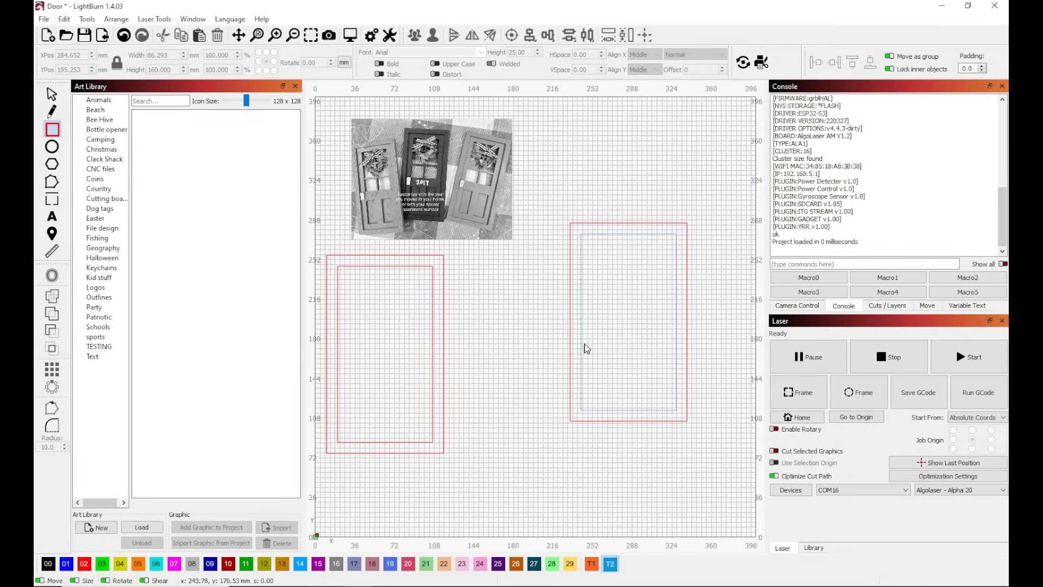
{"action": "left_click_drag", "start_coordinate": [590, 345], "coordinate": [614, 402]}
{"action": "left_click", "coordinate": [84, 565]}
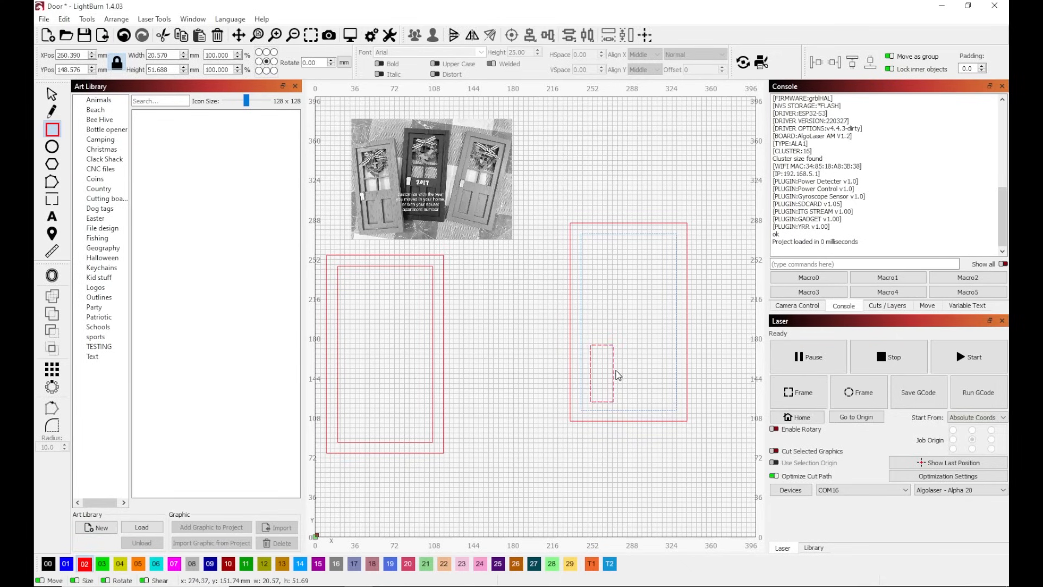
{"action": "left_click", "coordinate": [52, 94]}
{"action": "left_click_drag", "start_coordinate": [606, 375], "coordinate": [612, 371]}
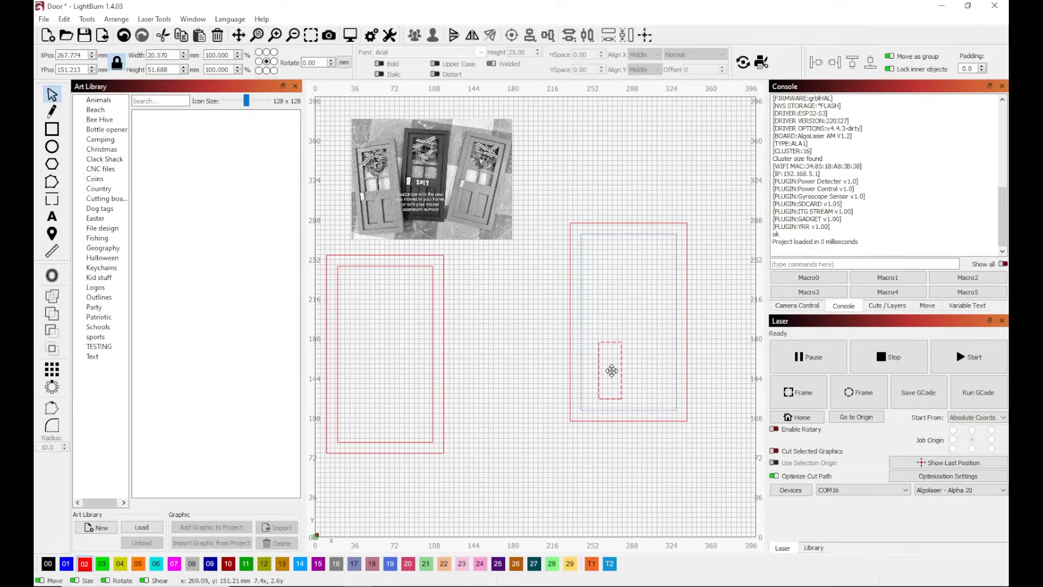
Step: Copy the lower-left door panel and paste the duplicate in the door's lower-right area
{"action": "right_click", "coordinate": [611, 372]}
{"action": "left_click", "coordinate": [638, 391]}
{"action": "left_click", "coordinate": [650, 369]}
{"action": "right_click", "coordinate": [652, 372]}
{"action": "left_click", "coordinate": [674, 401]}
{"action": "left_click", "coordinate": [644, 310]}
Step: Align the two lower door panels with each other along their horizontal centre line
{"action": "left_click_drag", "start_coordinate": [596, 325], "coordinate": [668, 411]}
{"action": "left_click", "coordinate": [546, 37]}
{"action": "left_click", "coordinate": [571, 59]}
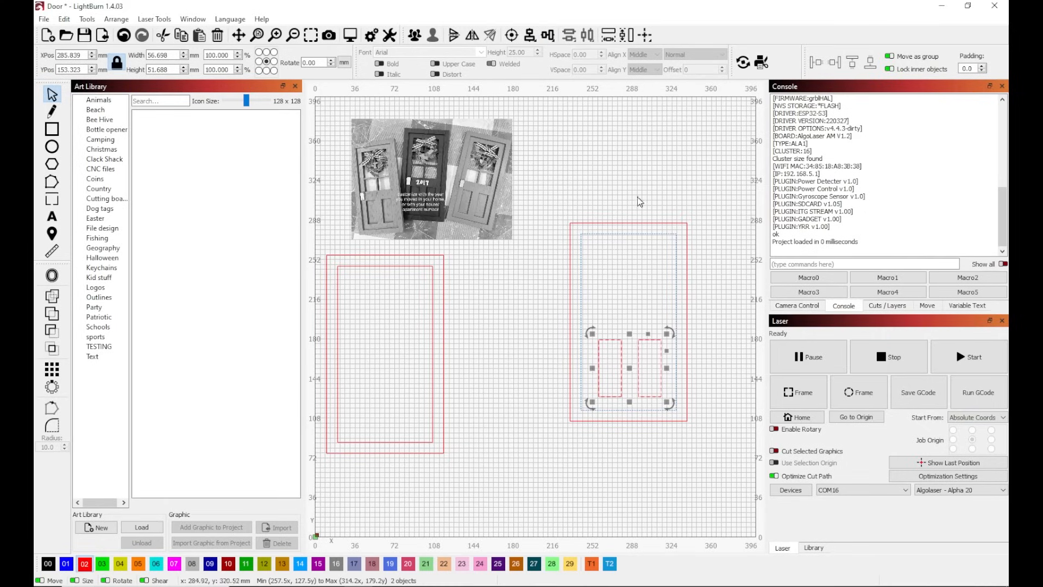
{"action": "left_click", "coordinate": [716, 319]}
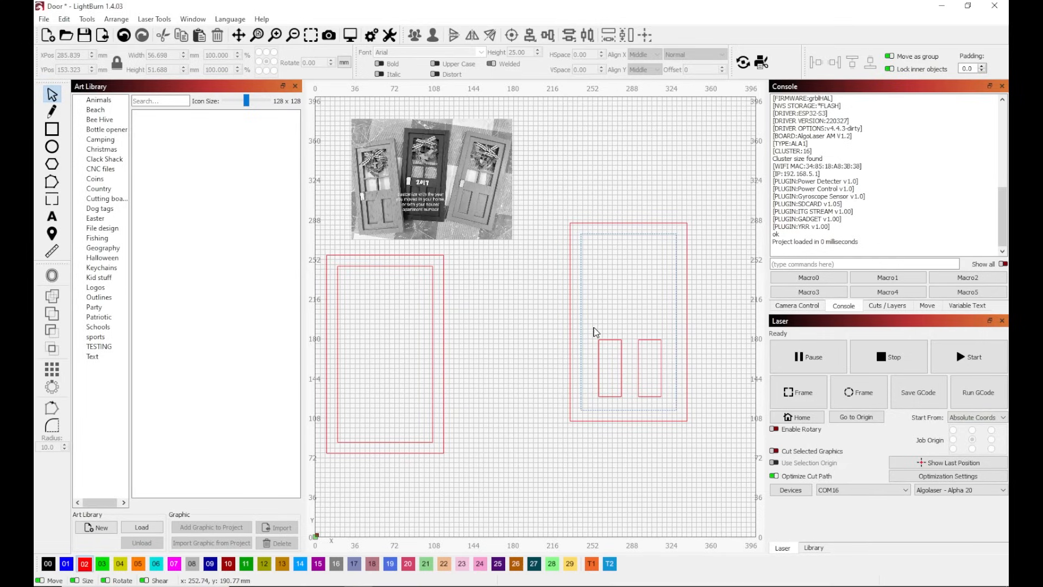
Step: Group the two lower panels and centre the group side to side within the outer door rectangle with Align V-Center
{"action": "left_click_drag", "start_coordinate": [646, 357], "coordinate": [671, 405]}
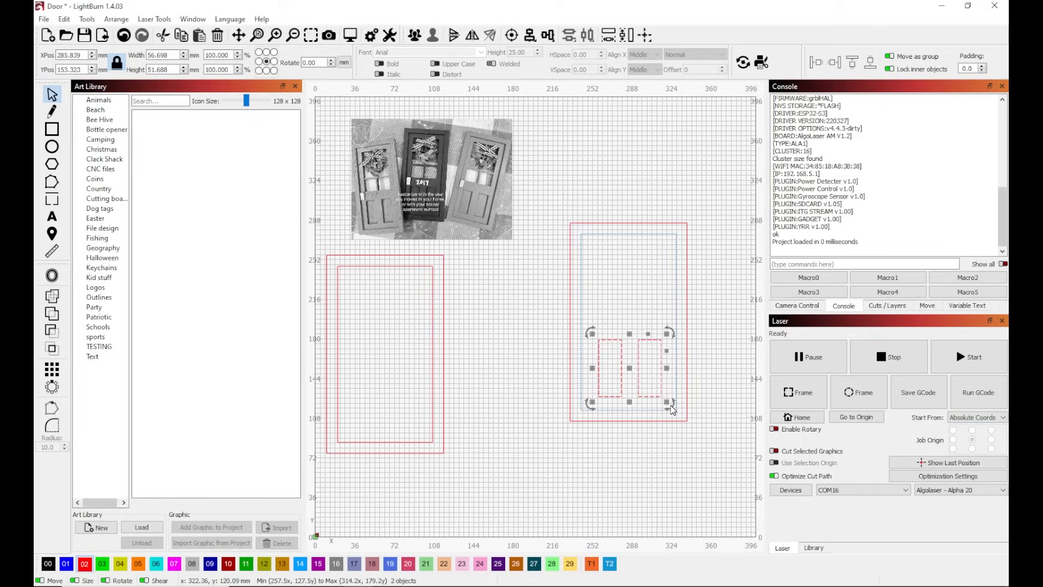
{"action": "right_click", "coordinate": [632, 373]}
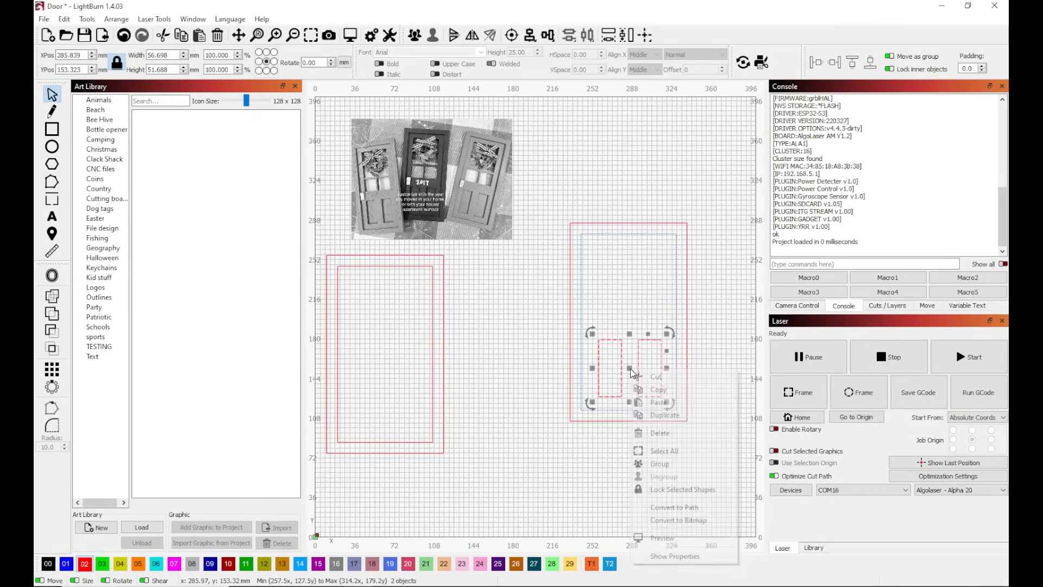
{"action": "left_click", "coordinate": [661, 465]}
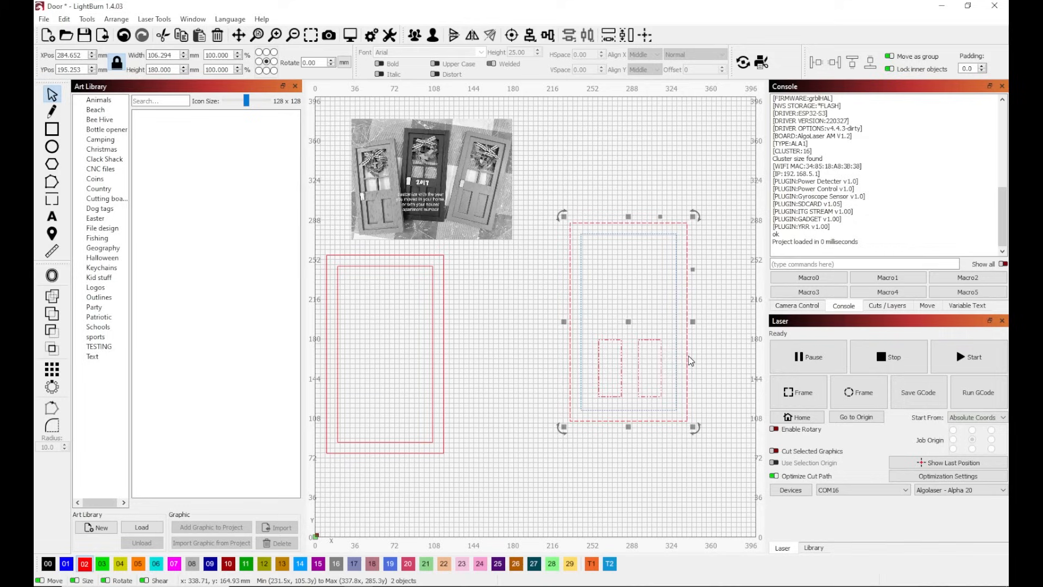
{"action": "left_click", "coordinate": [530, 36]}
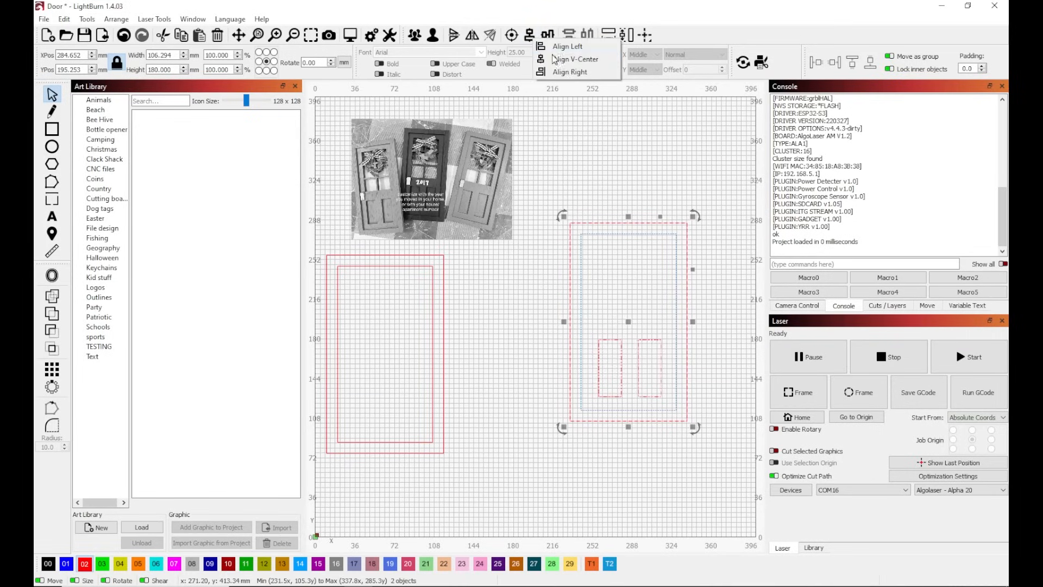
{"action": "left_click", "coordinate": [570, 60]}
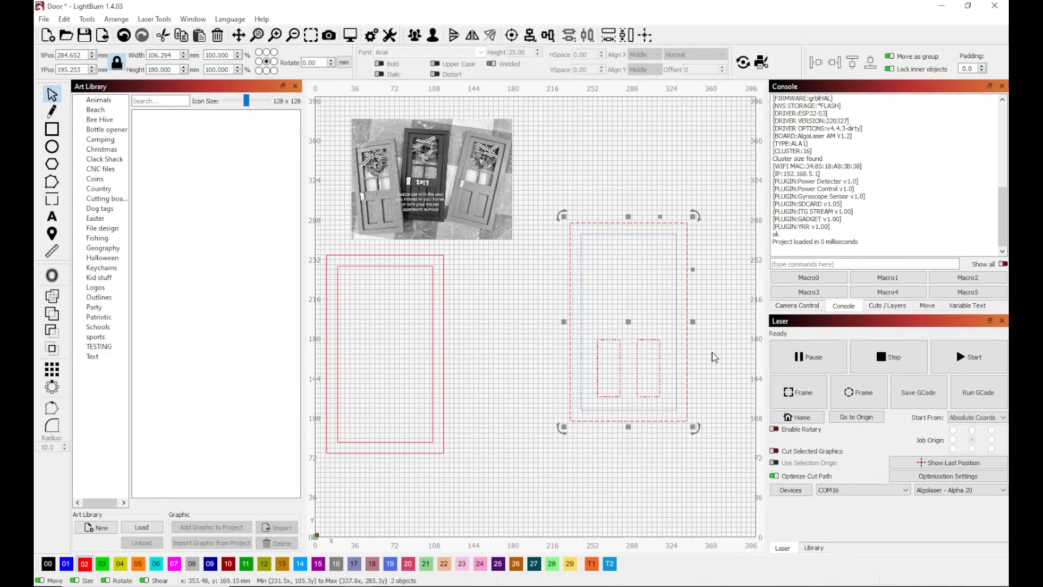
{"action": "left_click", "coordinate": [729, 367]}
{"action": "scroll", "coordinate": [655, 382], "scroll_direction": "up", "scroll_amount": 3}
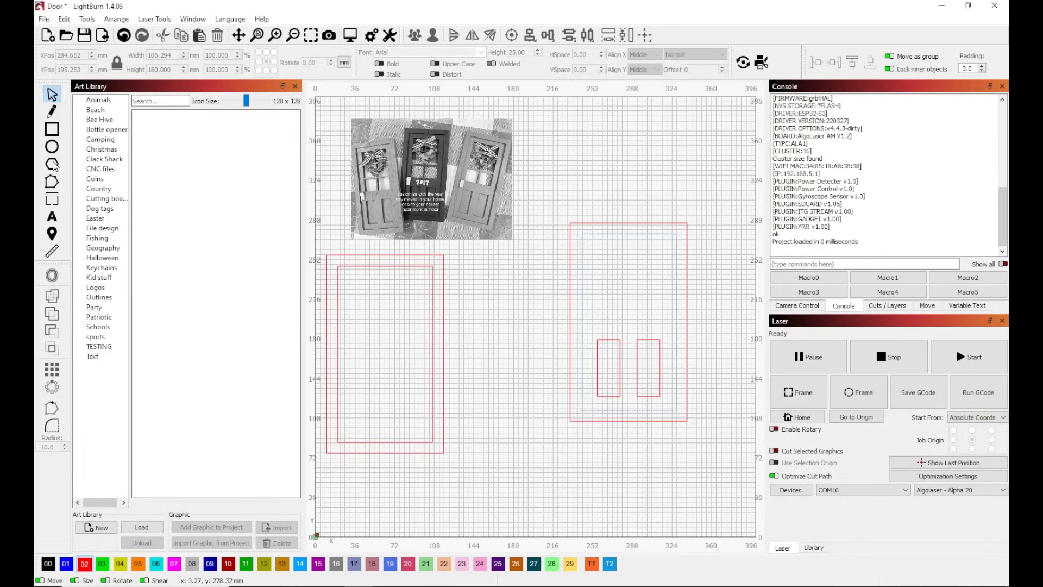
Step: Draw a window rectangle above the right-hand door's lower-left panel and size it to 25 by 25 mm with the aspect ratio unlocked
{"action": "left_click", "coordinate": [52, 129]}
{"action": "left_click_drag", "start_coordinate": [594, 305], "coordinate": [625, 330]}
{"action": "key", "text": "Escape"}
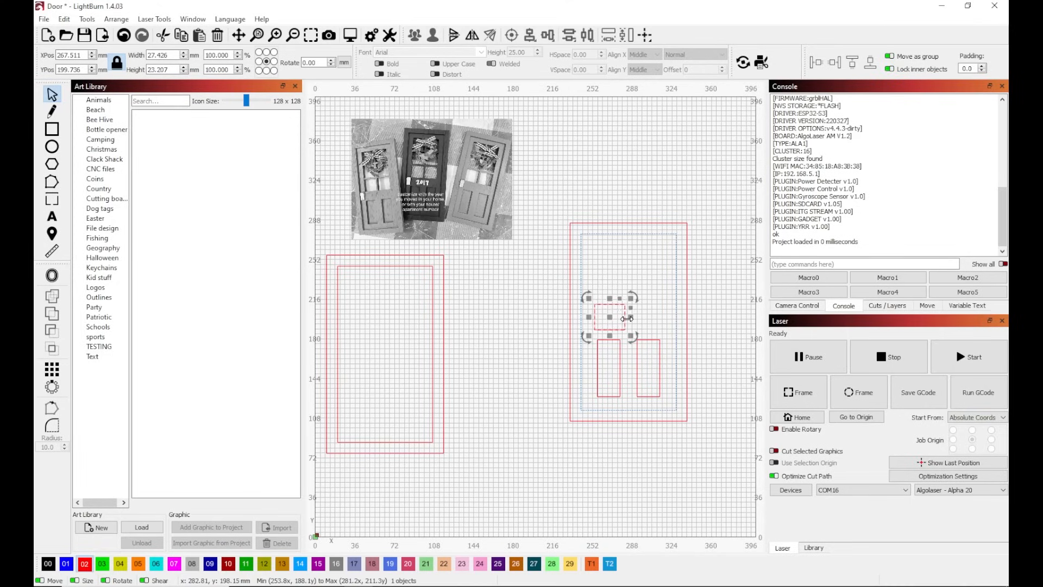
{"action": "left_click_drag", "start_coordinate": [173, 54], "coordinate": [130, 47]}
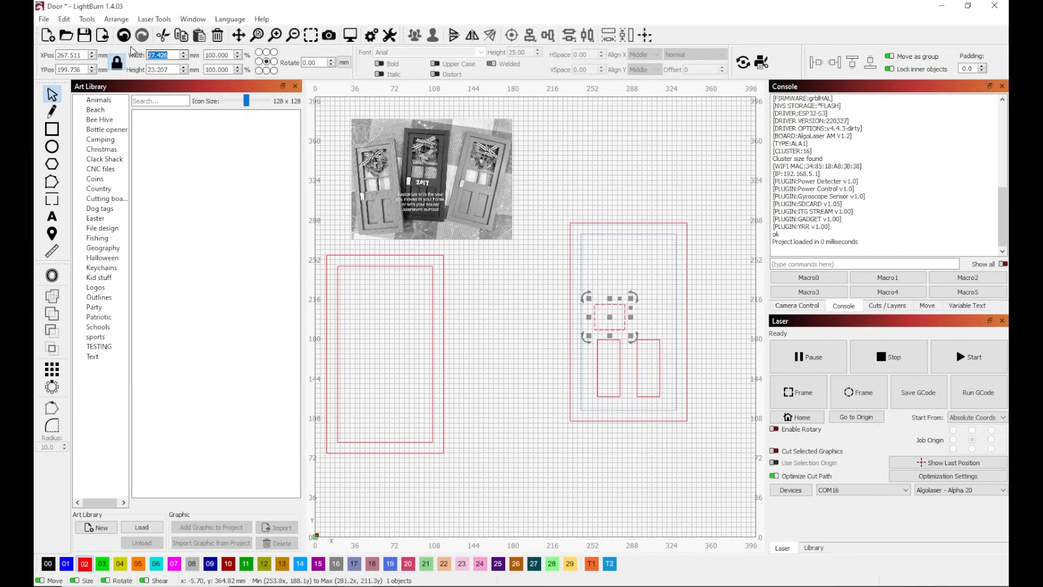
{"action": "type", "text": "25"}
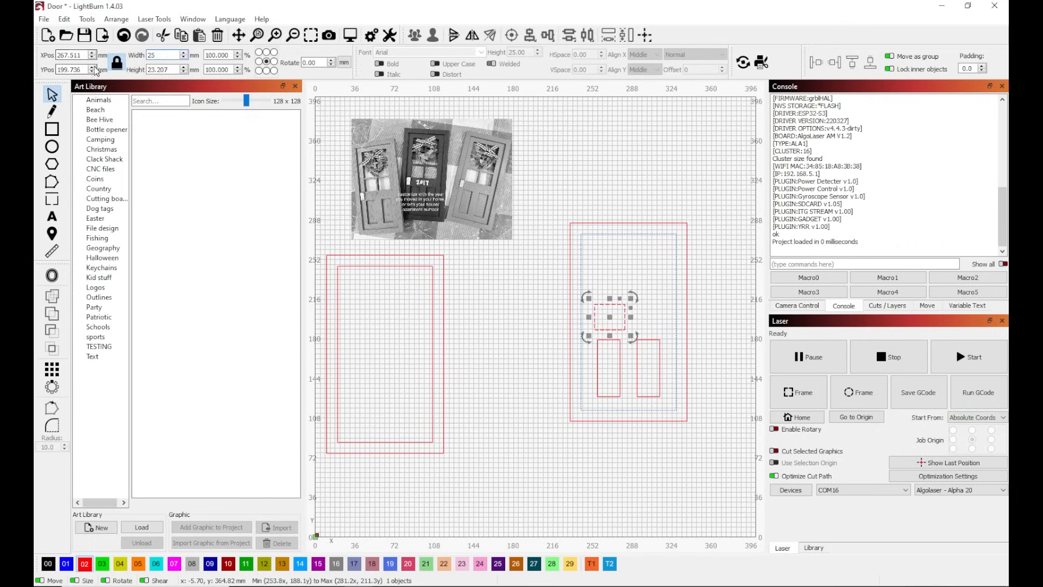
{"action": "left_click", "coordinate": [117, 63]}
{"action": "key", "text": "Tab"}
{"action": "type", "text": "25"}
{"action": "key", "text": "Return"}
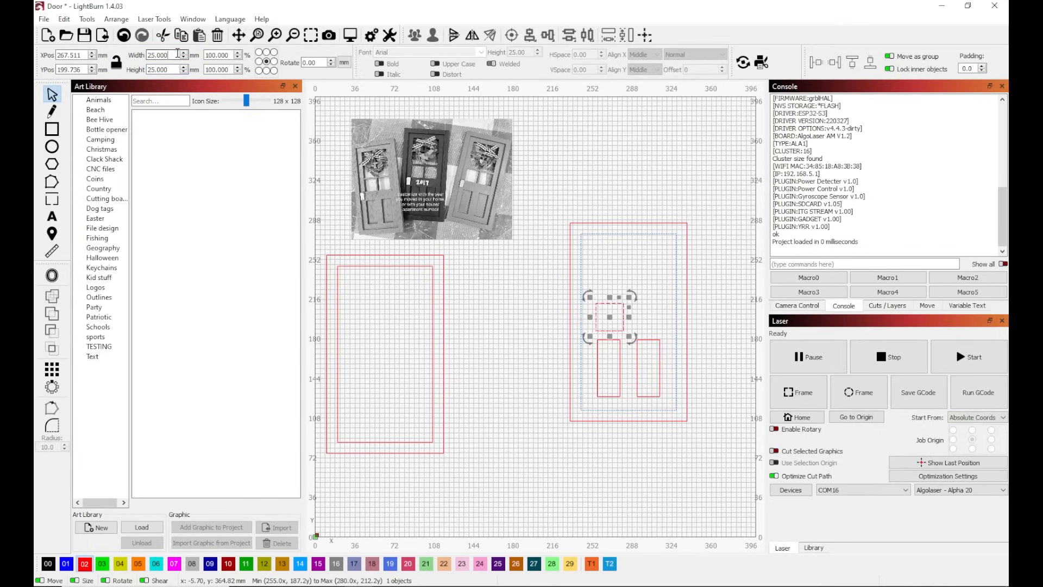
{"action": "left_click", "coordinate": [720, 303]}
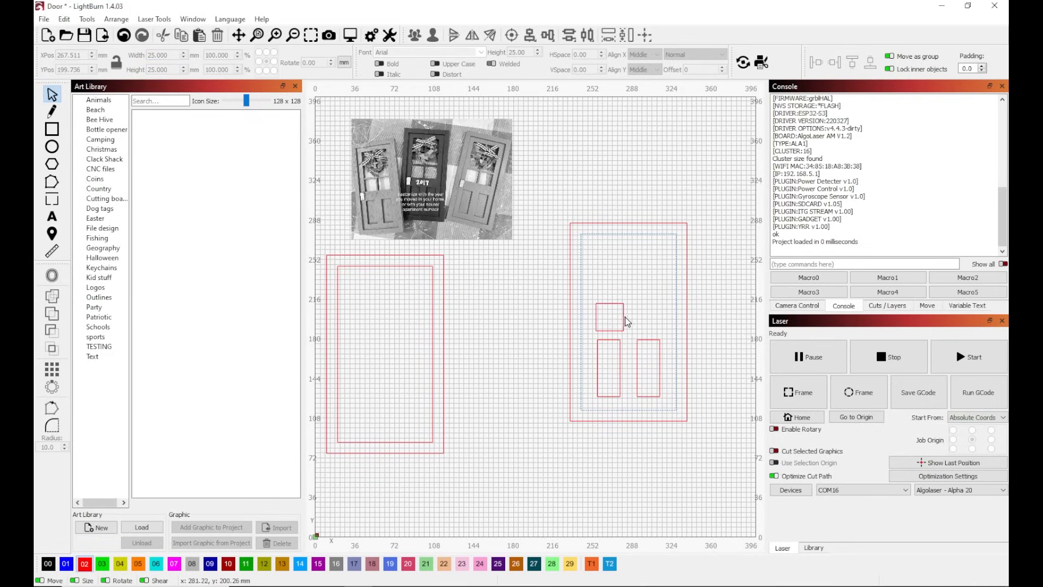
{"action": "left_click", "coordinate": [625, 320]}
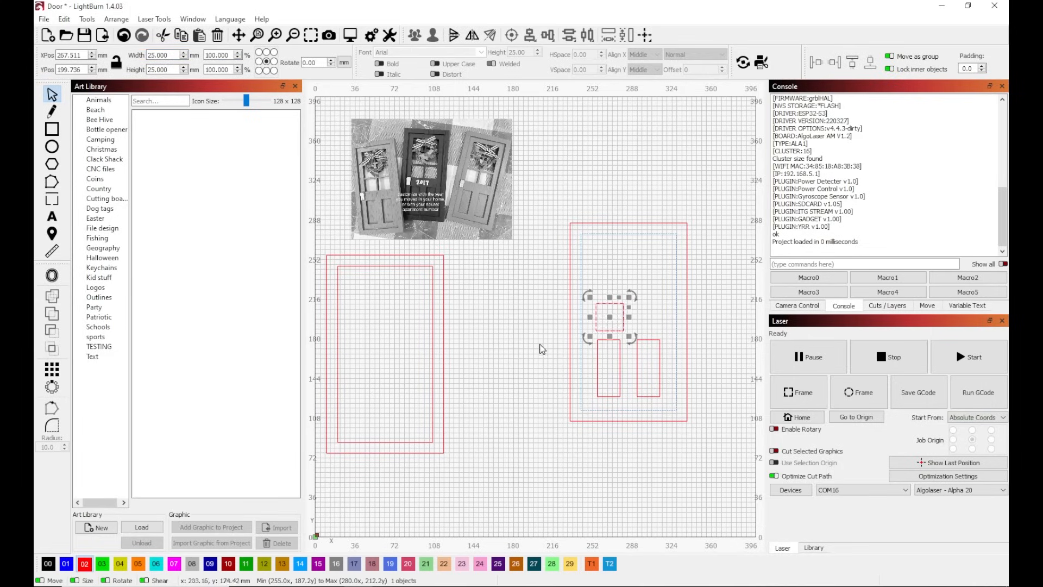
{"action": "left_click", "coordinate": [51, 371]}
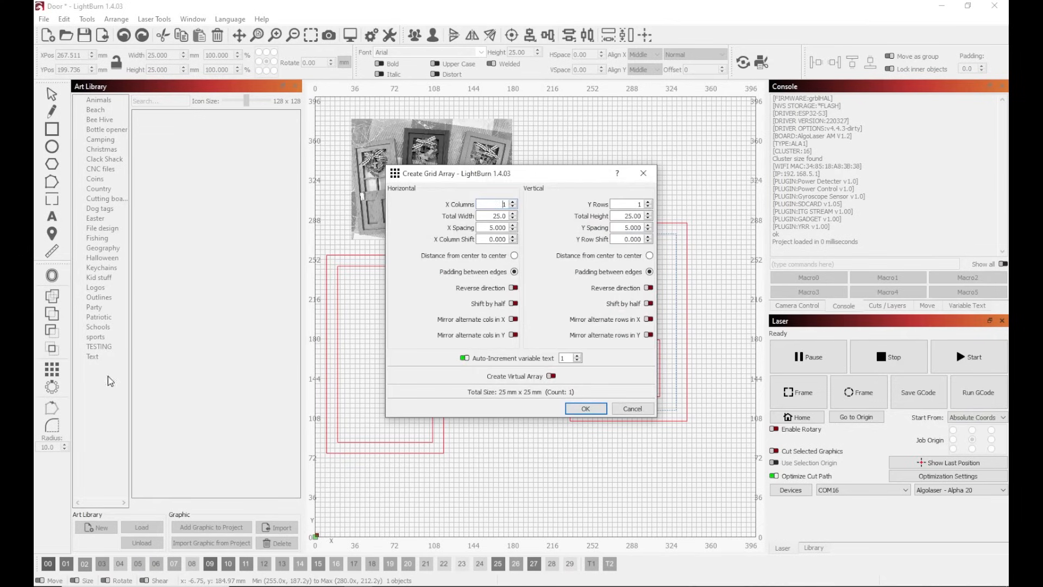
{"action": "left_click_drag", "start_coordinate": [565, 177], "coordinate": [333, 186]}
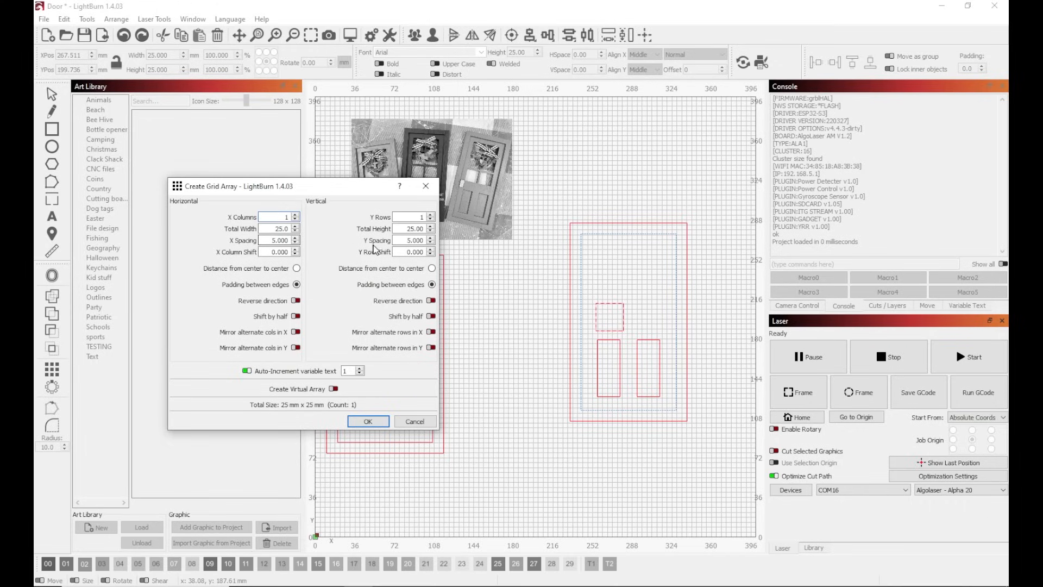
{"action": "left_click", "coordinate": [295, 214]}
{"action": "left_click", "coordinate": [431, 215]}
{"action": "left_click", "coordinate": [431, 215]}
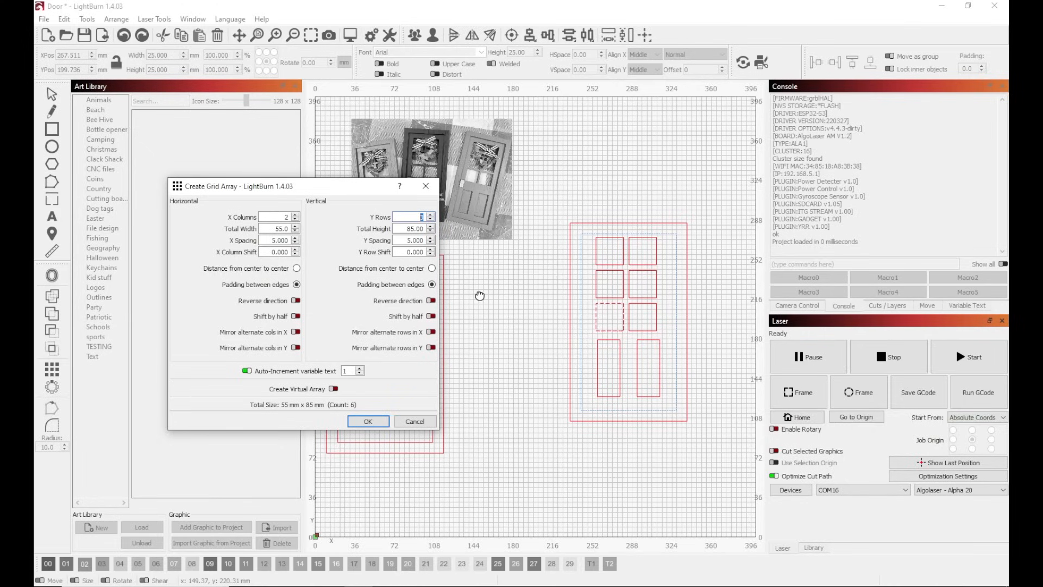
{"action": "left_click", "coordinate": [295, 243]}
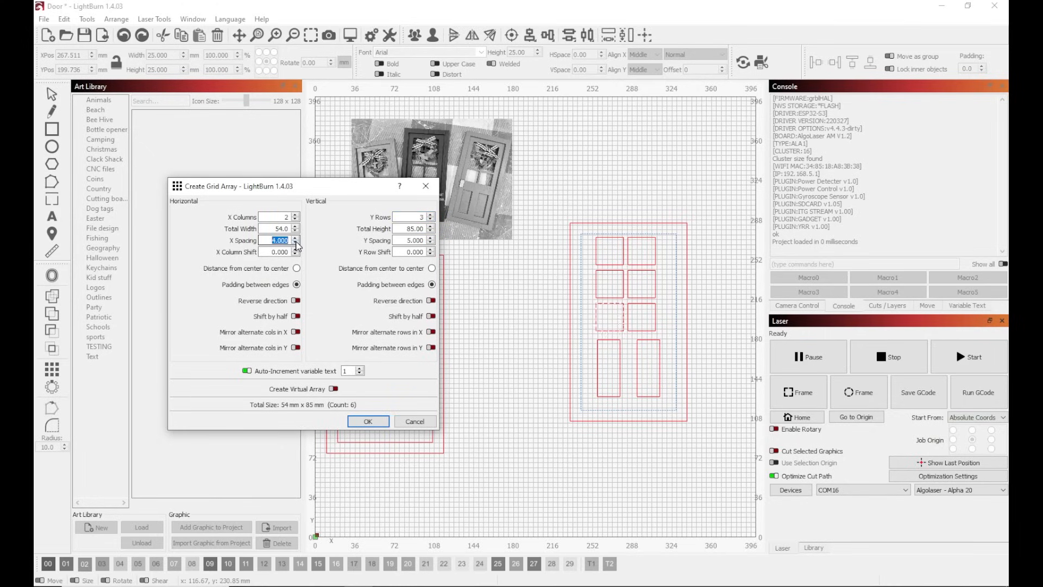
{"action": "left_click", "coordinate": [431, 244]}
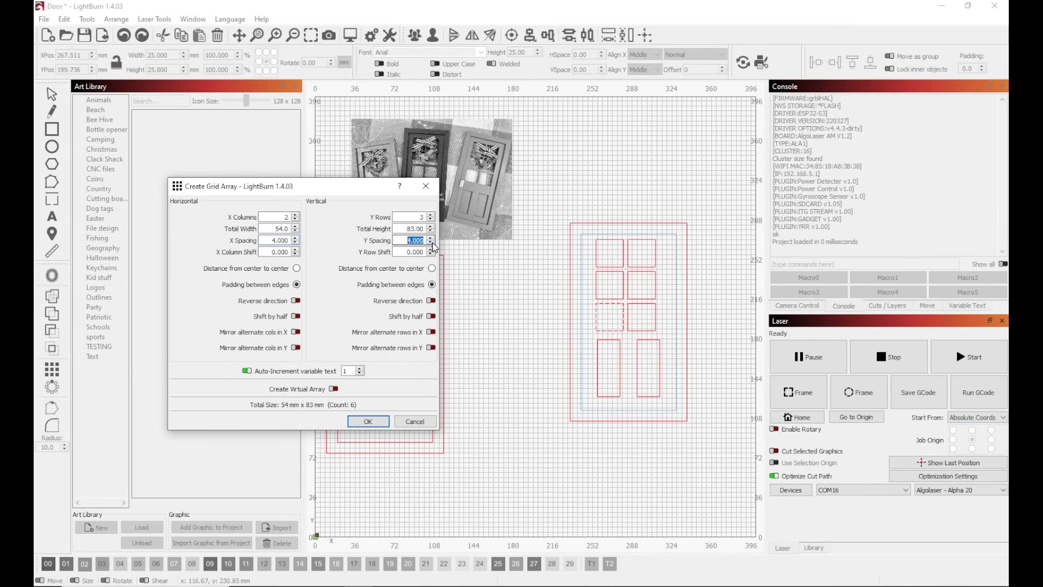
{"action": "left_click", "coordinate": [431, 243]}
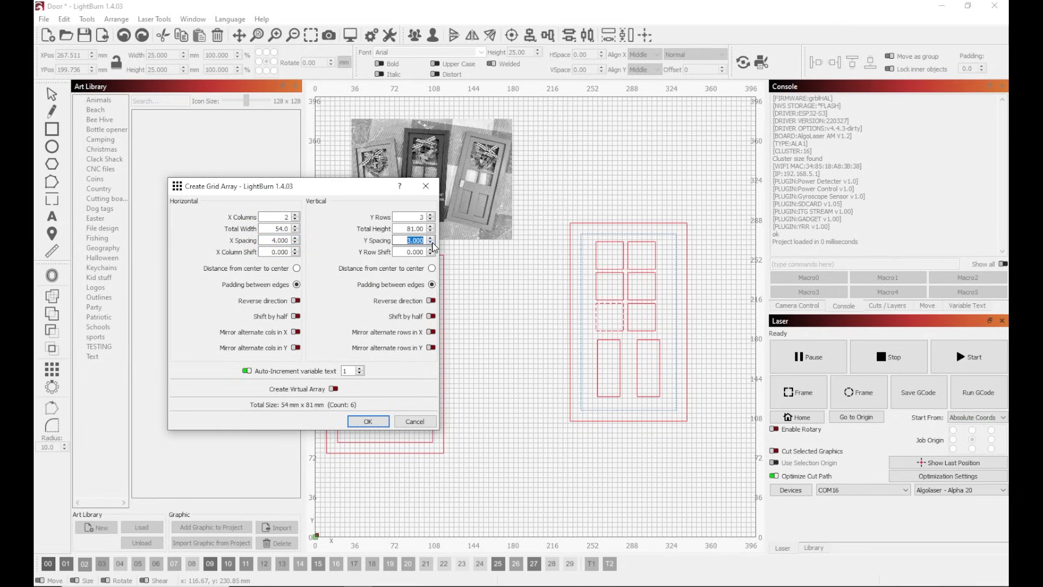
{"action": "left_click", "coordinate": [432, 239]}
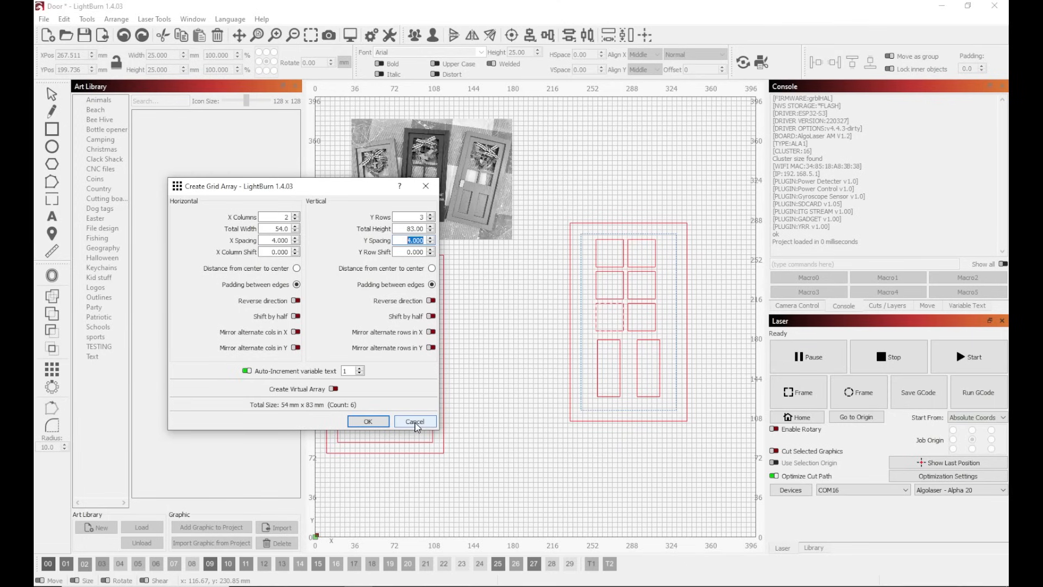
{"action": "left_click", "coordinate": [415, 422]}
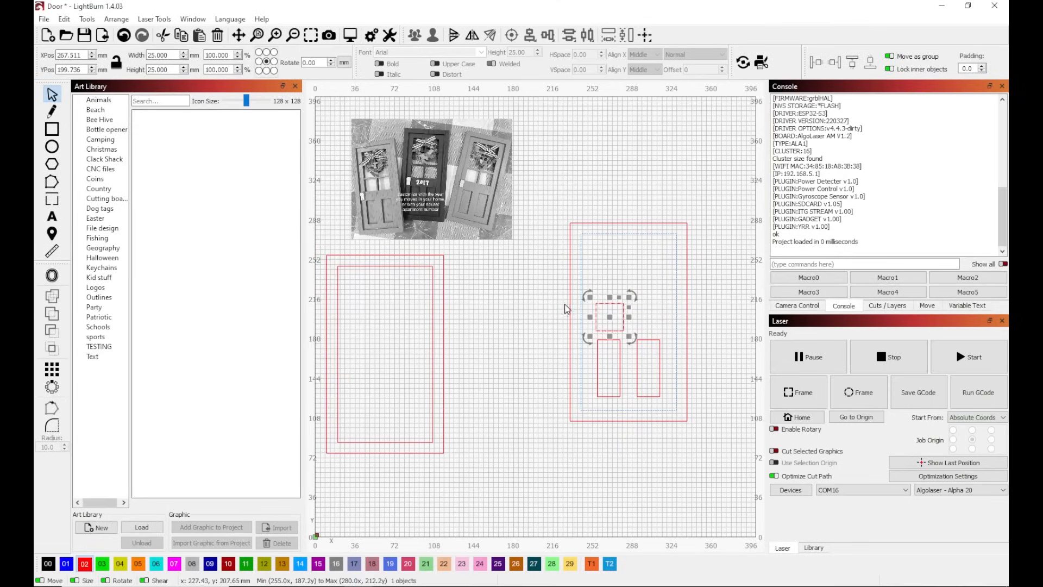
Step: Resize the window square above the lower-left panel to 22 mm wide and 22 mm high
{"action": "double_click", "coordinate": [171, 55]}
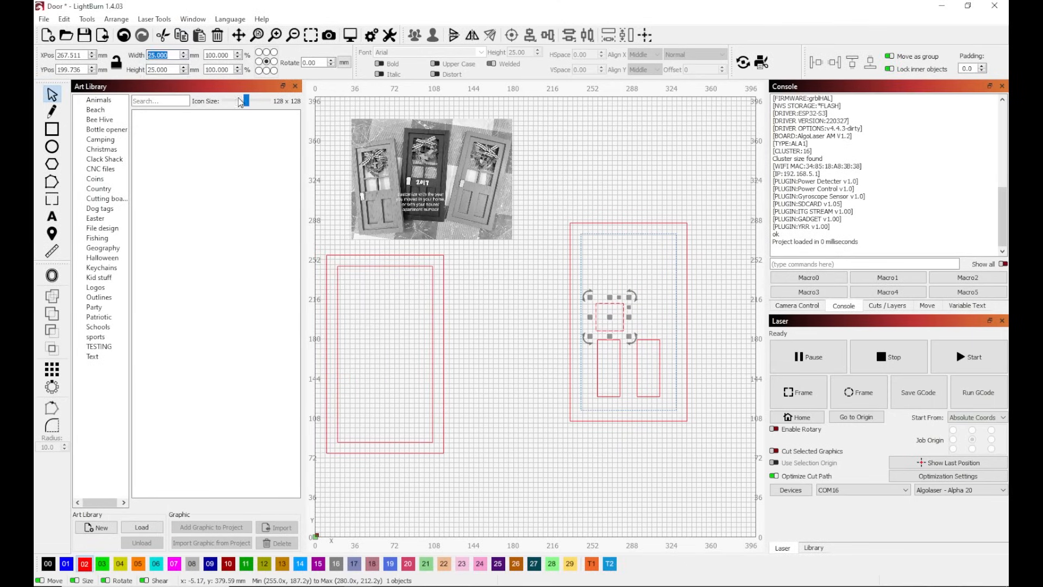
{"action": "type", "text": "22"}
{"action": "key", "text": "Tab"}
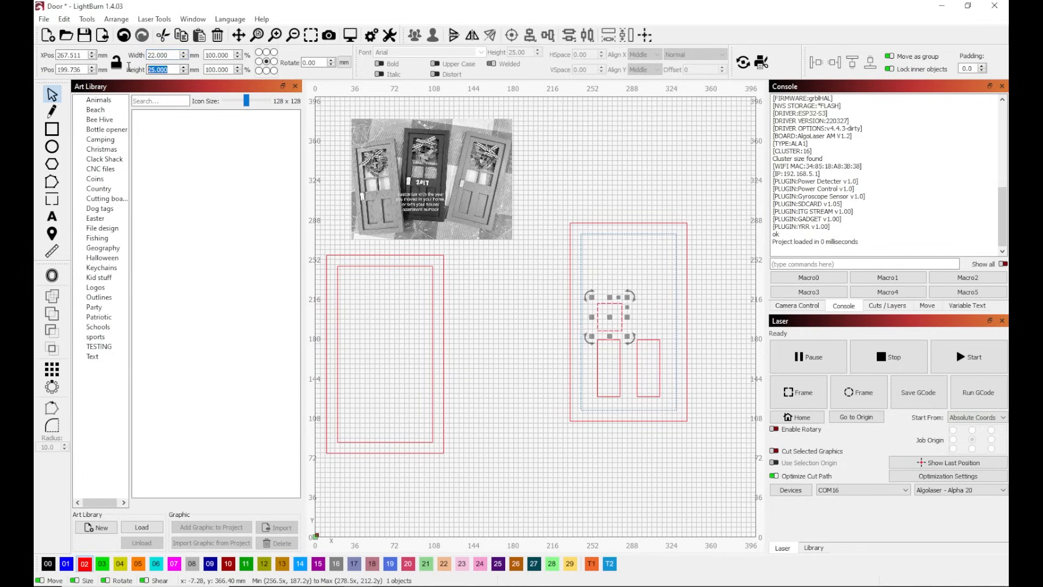
{"action": "type", "text": "22"}
{"action": "key", "text": "Return"}
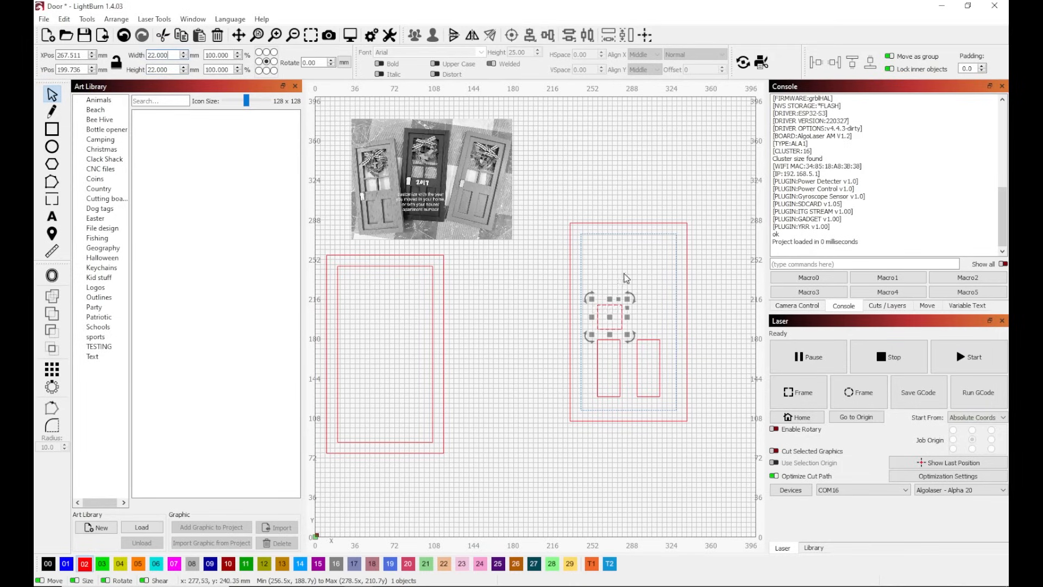
Step: Create a grid array of the window square with 2 columns and 3 rows, keeping 5 mm padding between edges
{"action": "left_click", "coordinate": [52, 370]}
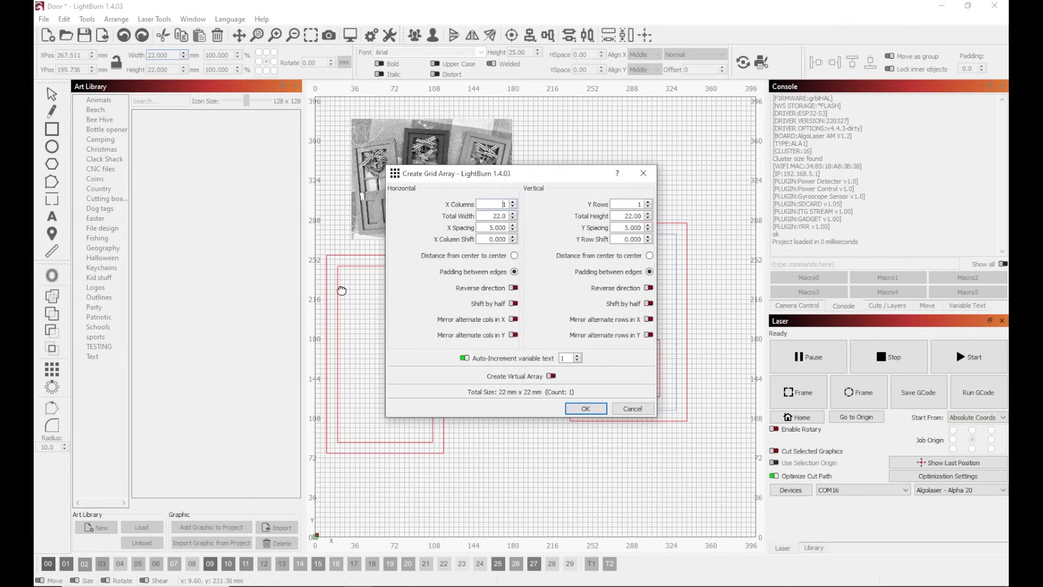
{"action": "left_click_drag", "start_coordinate": [535, 174], "coordinate": [315, 139]}
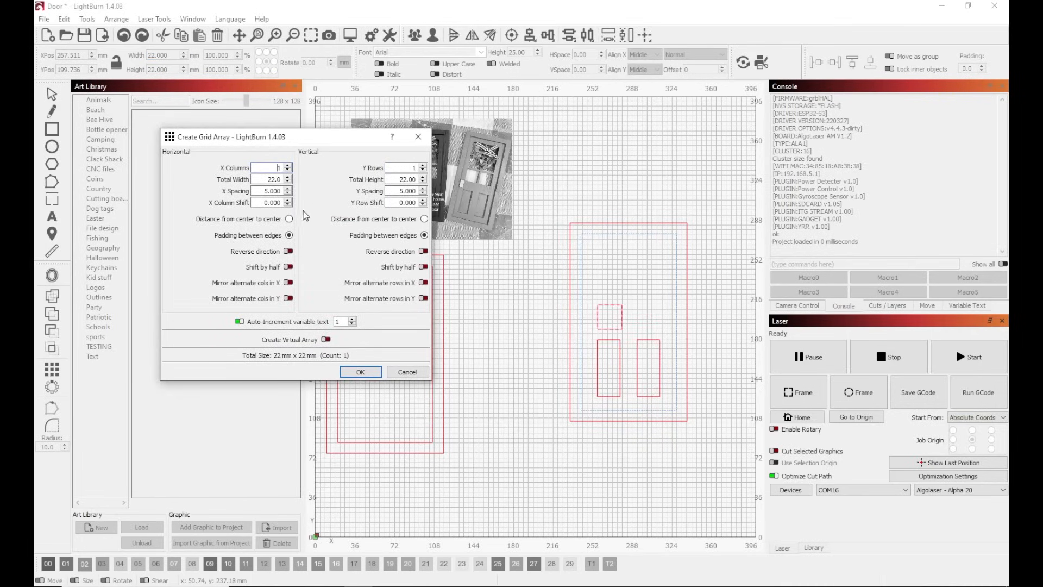
{"action": "left_click", "coordinate": [288, 165]}
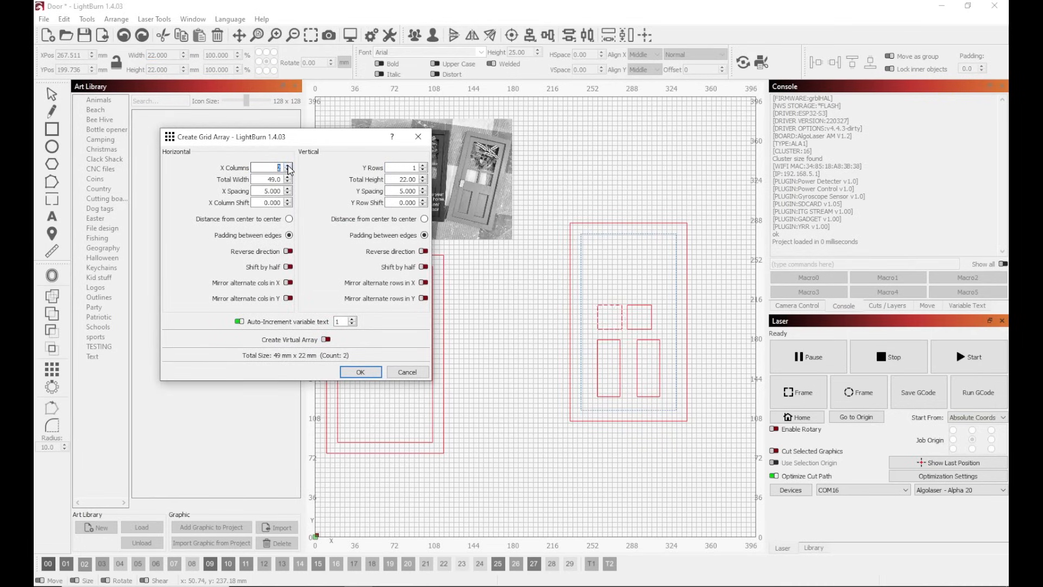
{"action": "left_click", "coordinate": [423, 165]}
{"action": "left_click", "coordinate": [423, 166]}
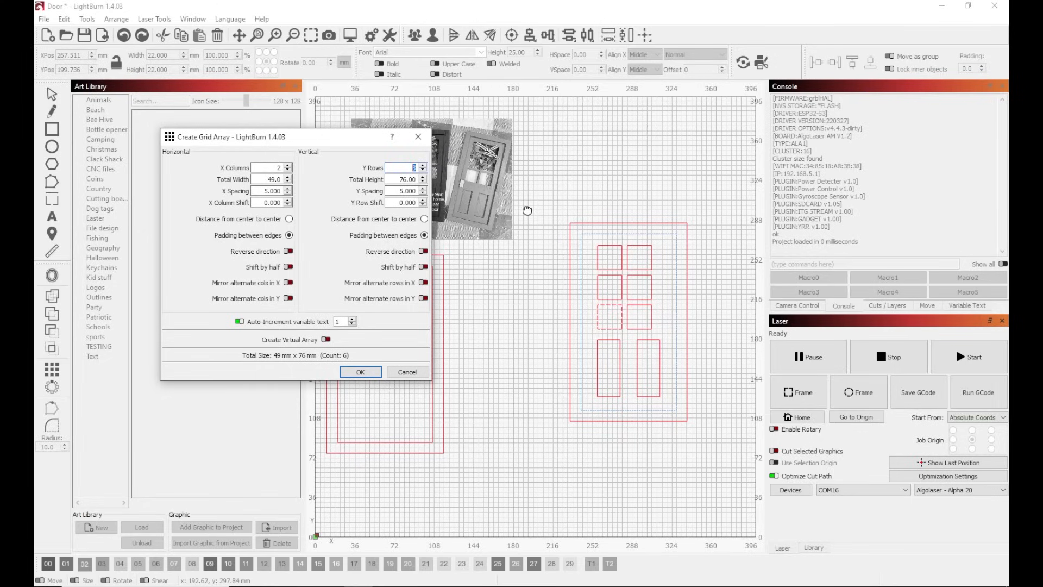
{"action": "left_click", "coordinate": [378, 371]}
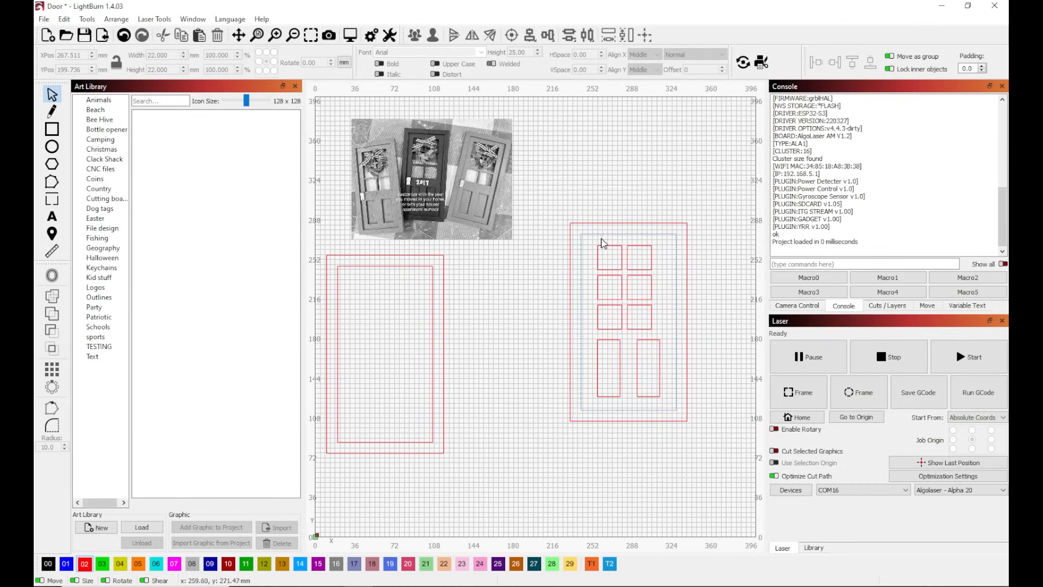
Step: Group the six window squares and centre the group side to side within the door's inner outline
{"action": "left_click_drag", "start_coordinate": [594, 241], "coordinate": [663, 340]}
{"action": "right_click", "coordinate": [624, 288]}
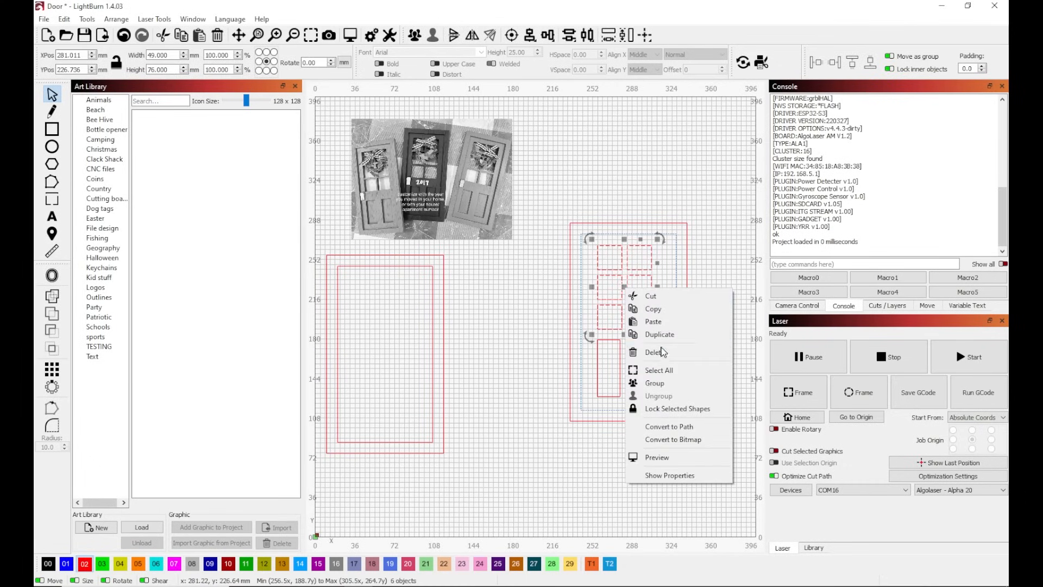
{"action": "left_click", "coordinate": [654, 383]}
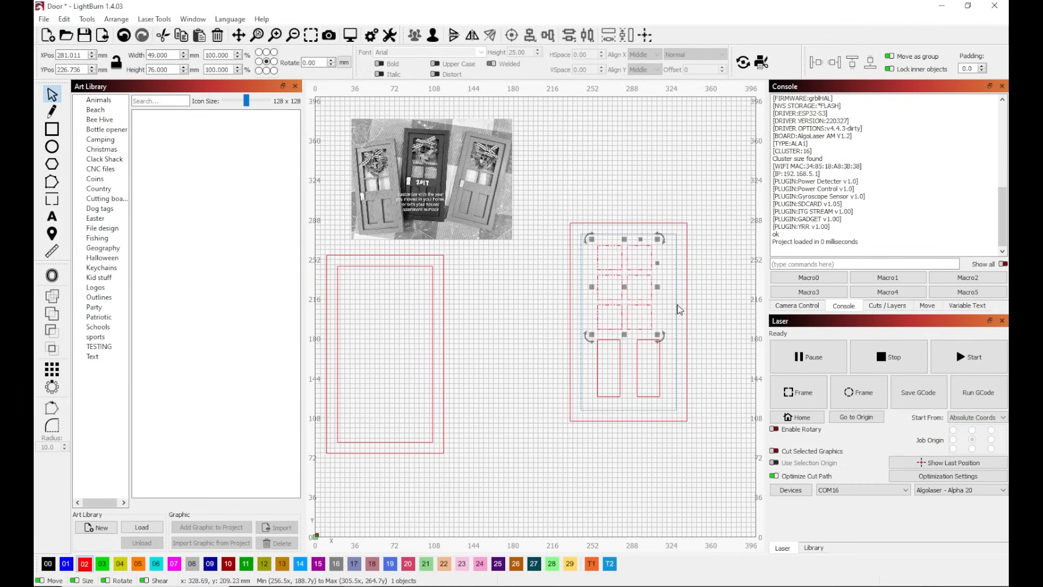
{"action": "left_click", "coordinate": [677, 275], "text": "shift"}
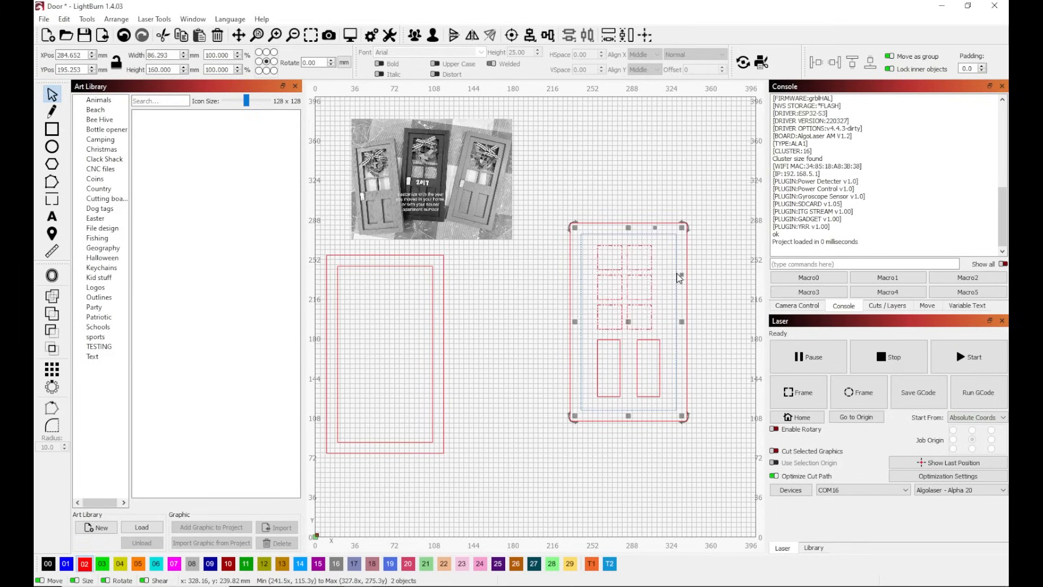
{"action": "left_click", "coordinate": [547, 35]}
{"action": "left_click", "coordinate": [565, 58]}
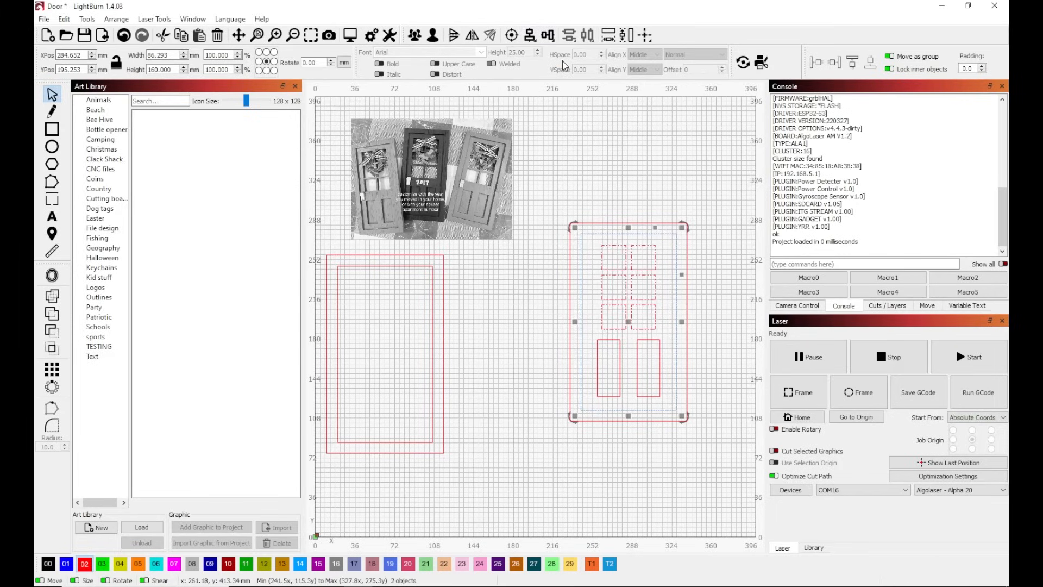
{"action": "left_click", "coordinate": [680, 156]}
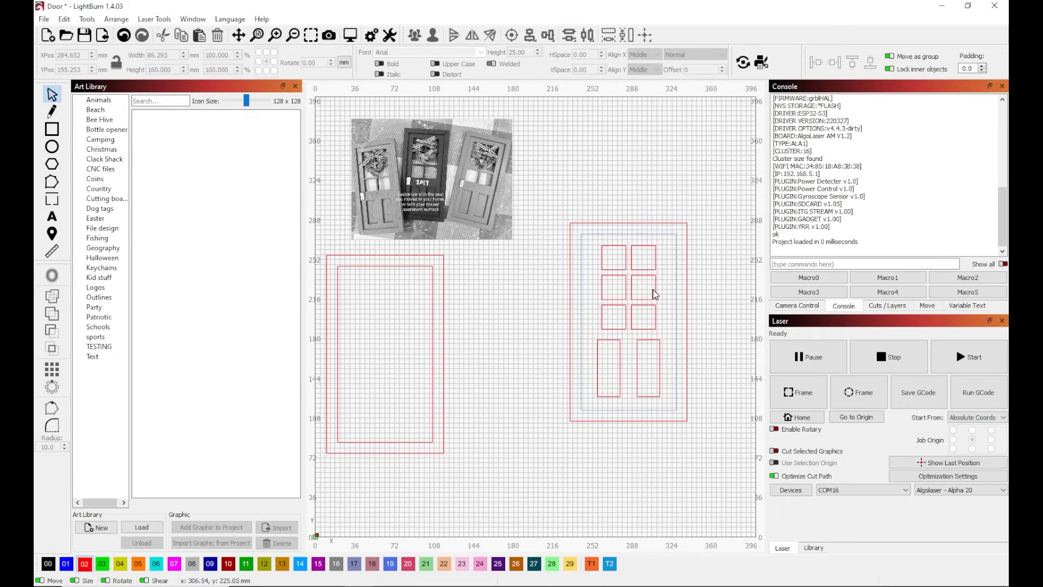
Step: Ungroup the two lower panels and nudge the left panel 3 mm toward the right one
{"action": "left_click", "coordinate": [621, 357]}
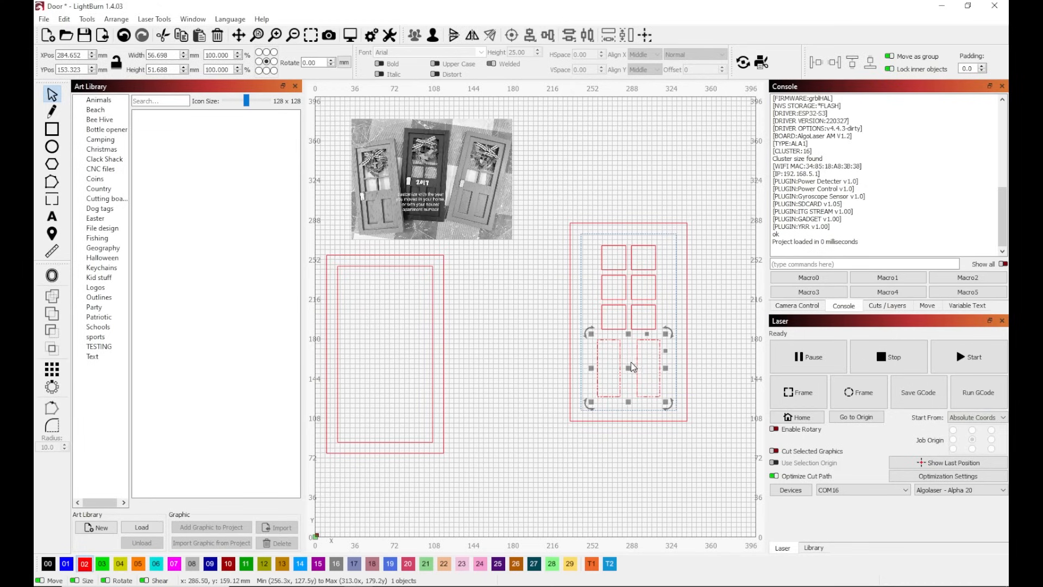
{"action": "right_click", "coordinate": [633, 364]}
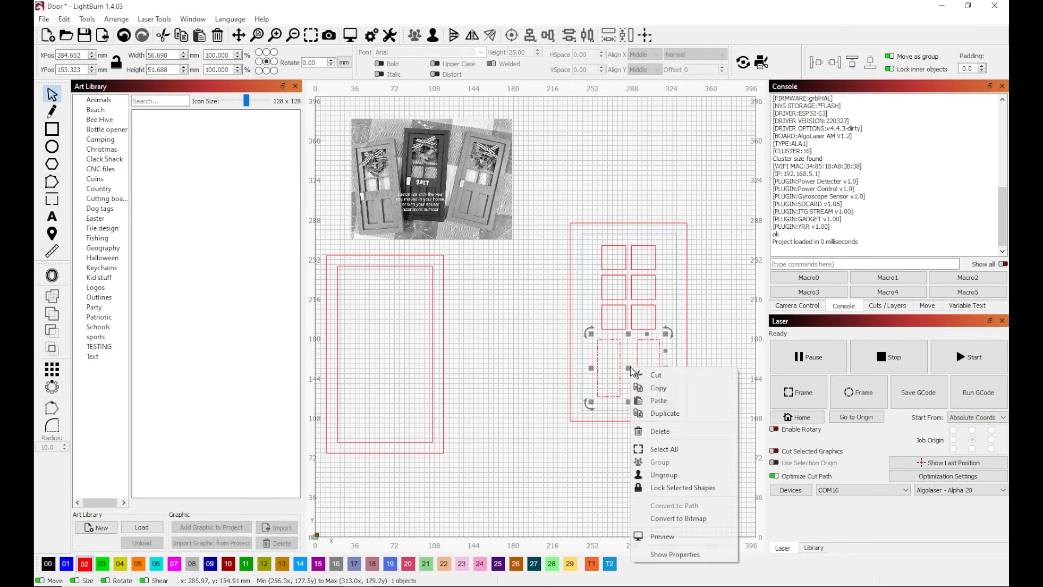
{"action": "left_click", "coordinate": [664, 475]}
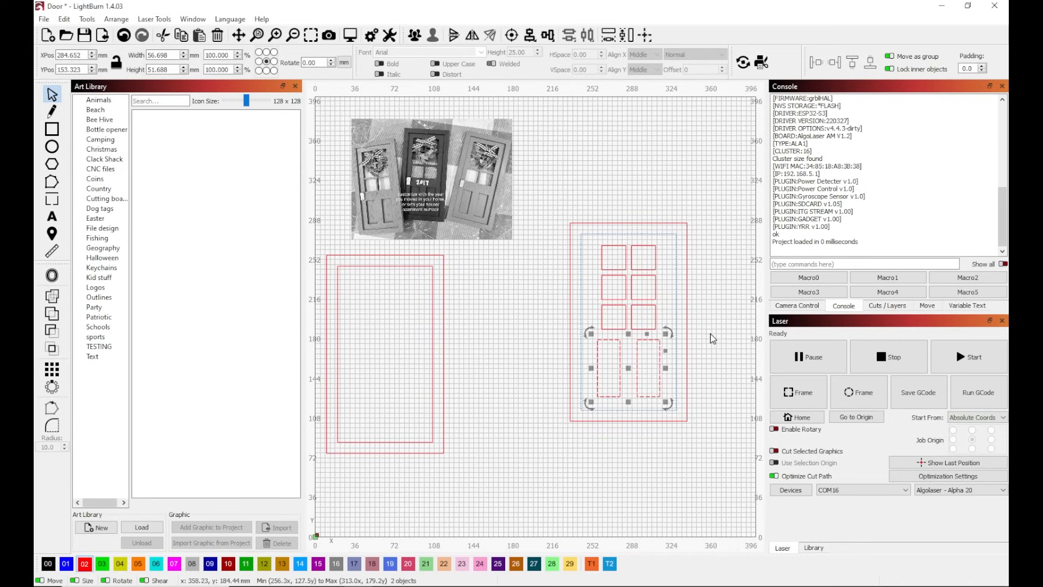
{"action": "left_click", "coordinate": [710, 335]}
{"action": "left_click", "coordinate": [622, 369]}
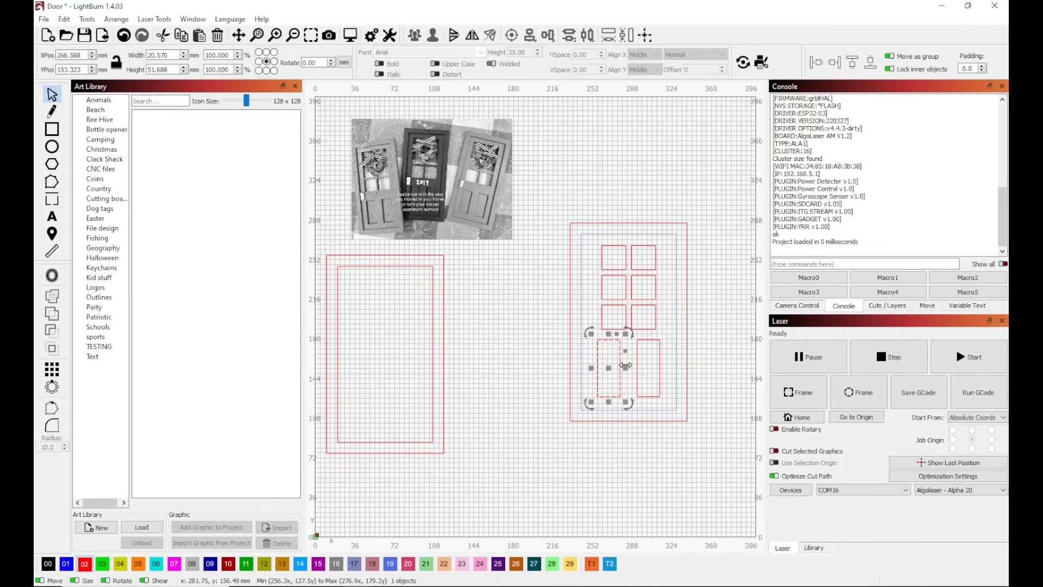
{"action": "key", "text": "Right"}
{"action": "key", "text": "Right"}
{"action": "key", "text": "Right"}
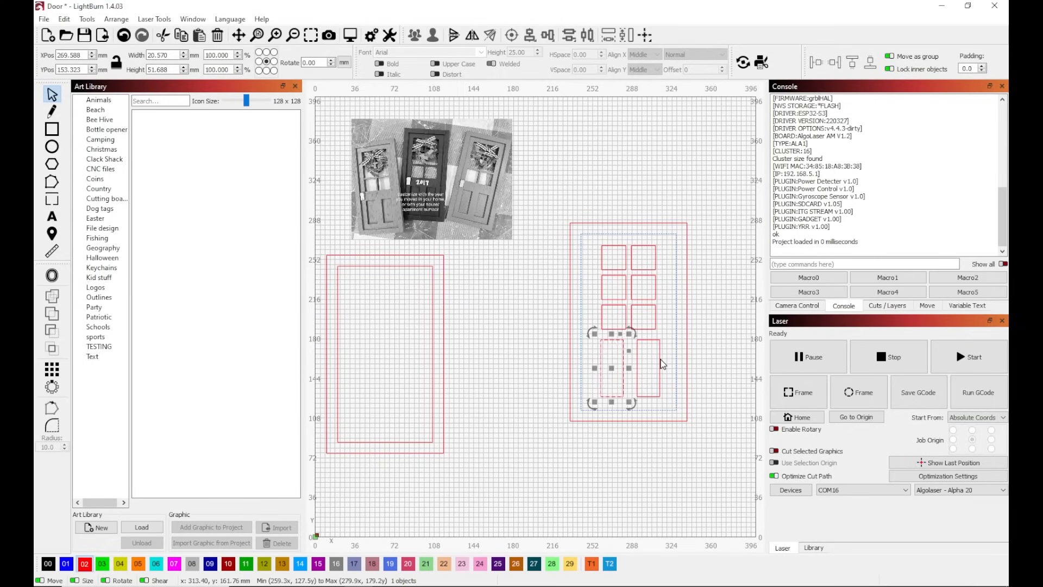
Step: Regroup the two lower panels and centre the group side to side within the door's inner outline
{"action": "left_click", "coordinate": [663, 364], "text": "shift"}
{"action": "right_click", "coordinate": [630, 368]}
{"action": "left_click", "coordinate": [672, 465]}
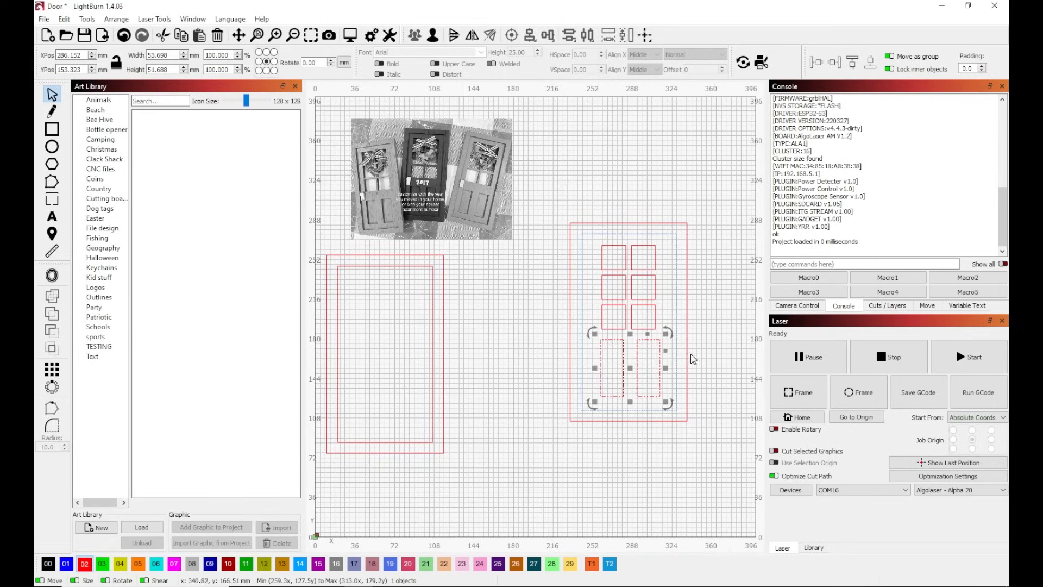
{"action": "left_click", "coordinate": [679, 361], "text": "shift"}
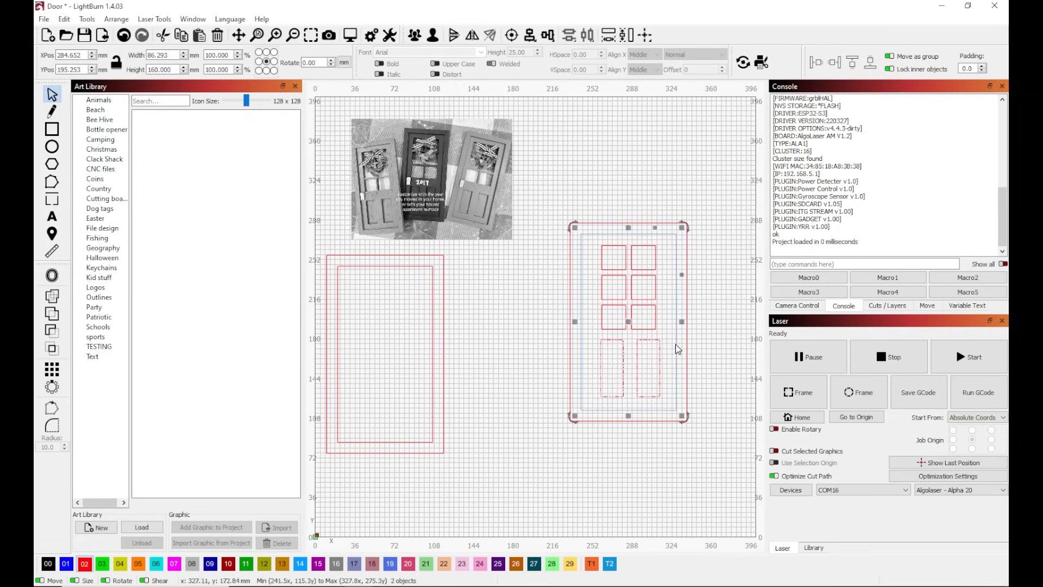
{"action": "left_click", "coordinate": [546, 36]}
{"action": "left_click", "coordinate": [554, 56]}
{"action": "left_click", "coordinate": [712, 155]}
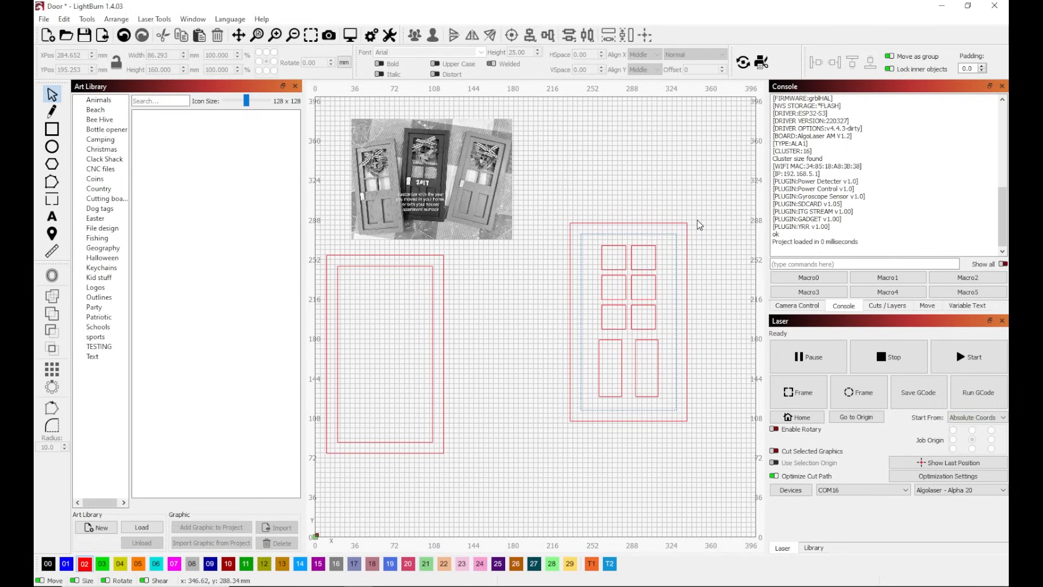
Step: Examine the door handle plate and lower panels in the reference photo and compare them with the drawn door
{"action": "scroll", "coordinate": [619, 293], "scroll_direction": "up", "scroll_amount": 2}
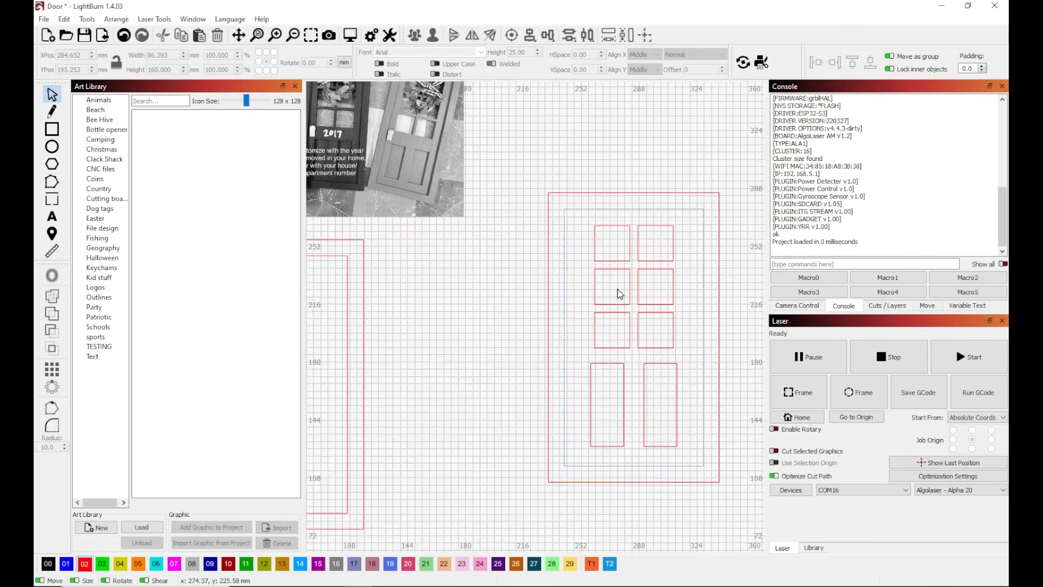
{"action": "scroll", "coordinate": [619, 294], "scroll_direction": "down", "scroll_amount": 2}
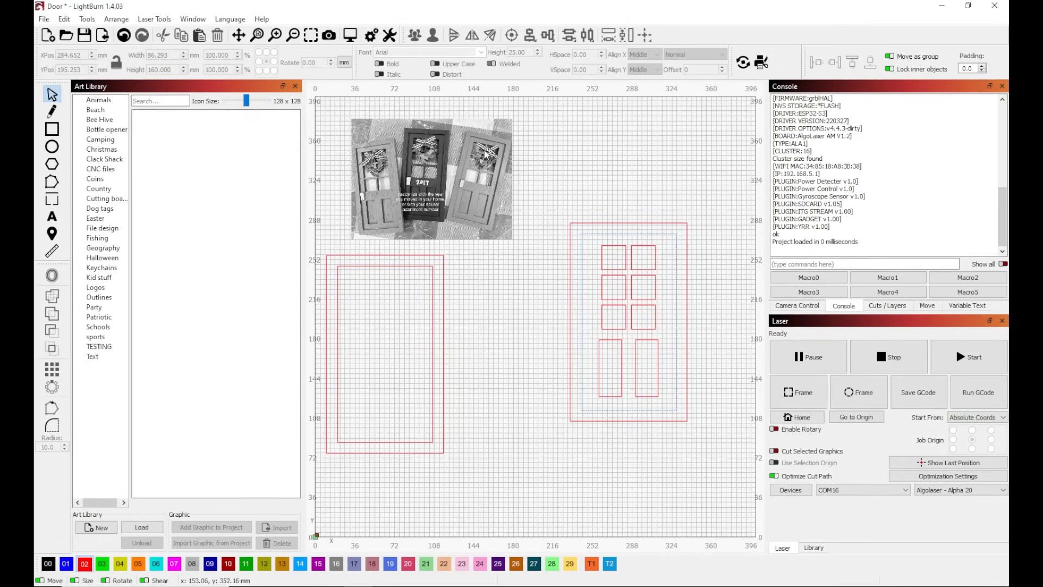
{"action": "scroll", "coordinate": [481, 179], "scroll_direction": "up", "scroll_amount": 1}
{"action": "scroll", "coordinate": [481, 174], "scroll_direction": "up", "scroll_amount": 2}
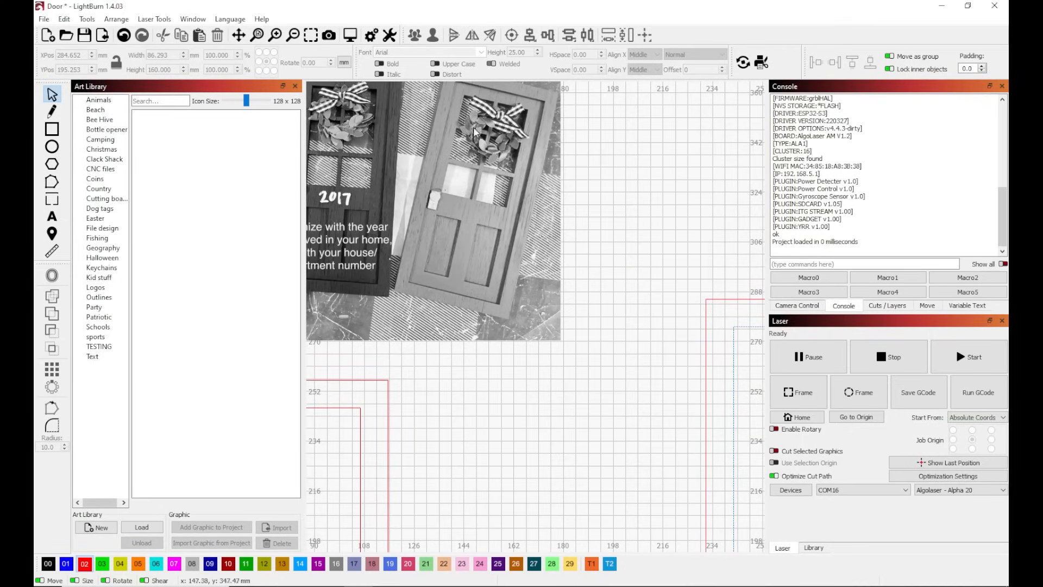
{"action": "scroll", "coordinate": [500, 223], "scroll_direction": "down", "scroll_amount": 3}
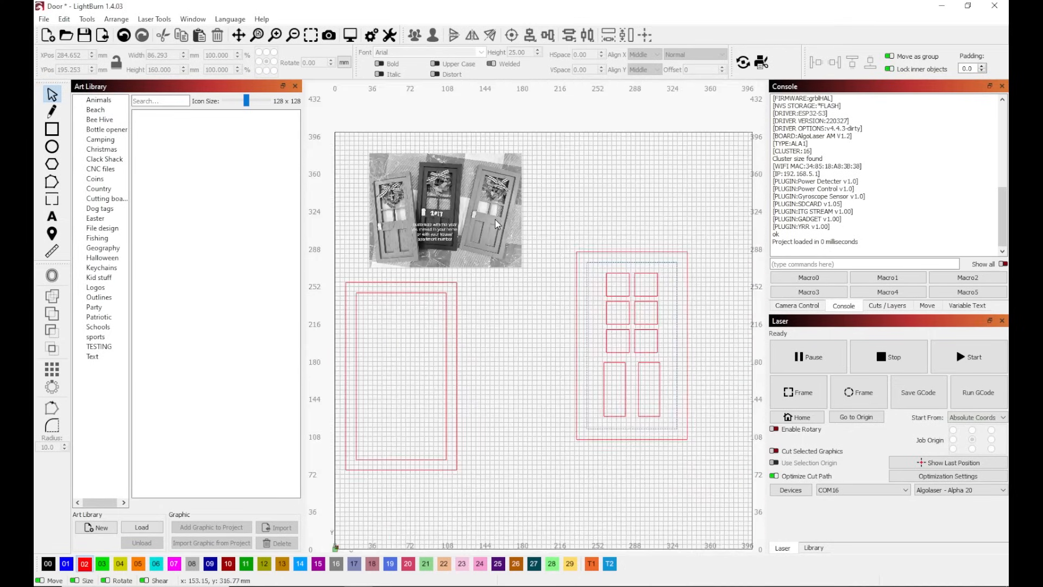
{"action": "scroll", "coordinate": [481, 225], "scroll_direction": "up", "scroll_amount": 2}
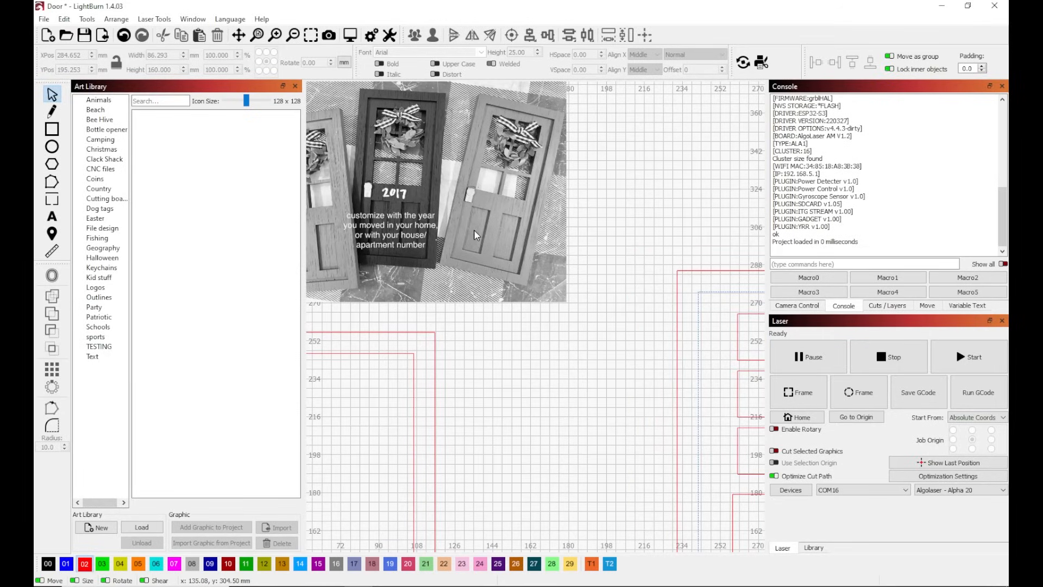
{"action": "scroll", "coordinate": [474, 227], "scroll_direction": "up", "scroll_amount": 2}
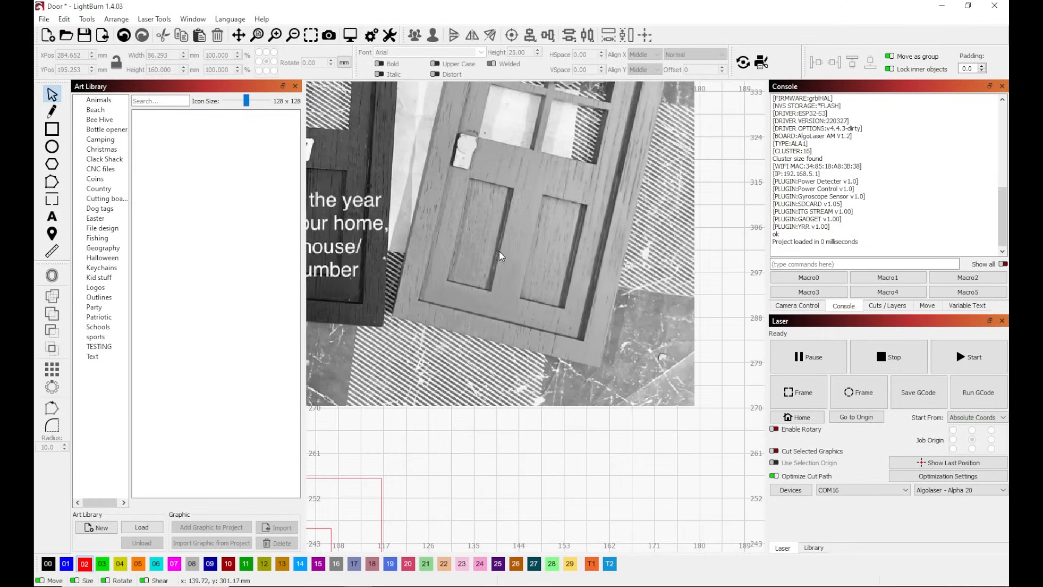
{"action": "scroll", "coordinate": [497, 253], "scroll_direction": "down", "scroll_amount": 5}
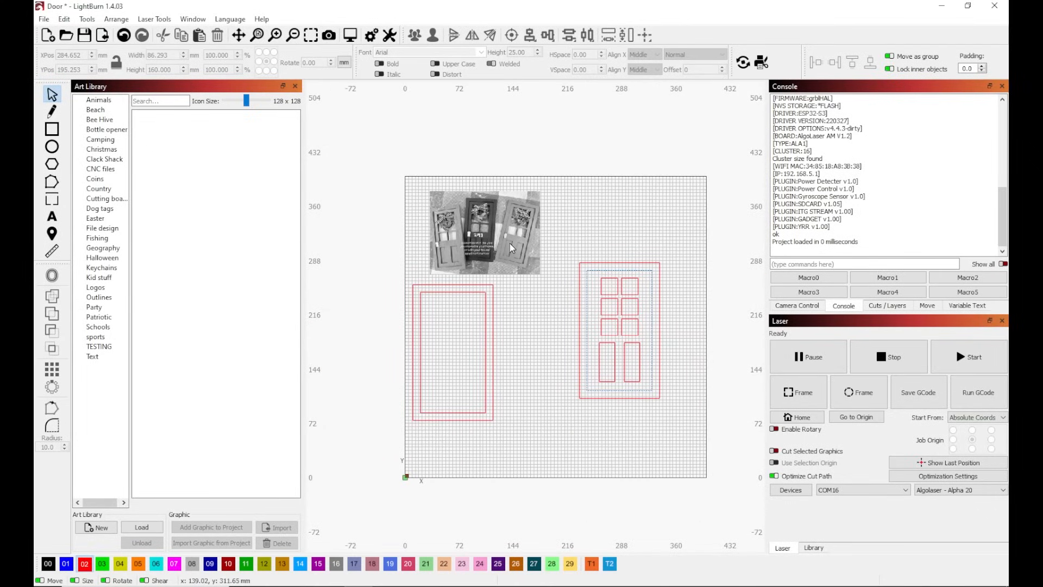
{"action": "scroll", "coordinate": [506, 243], "scroll_direction": "up", "scroll_amount": 4}
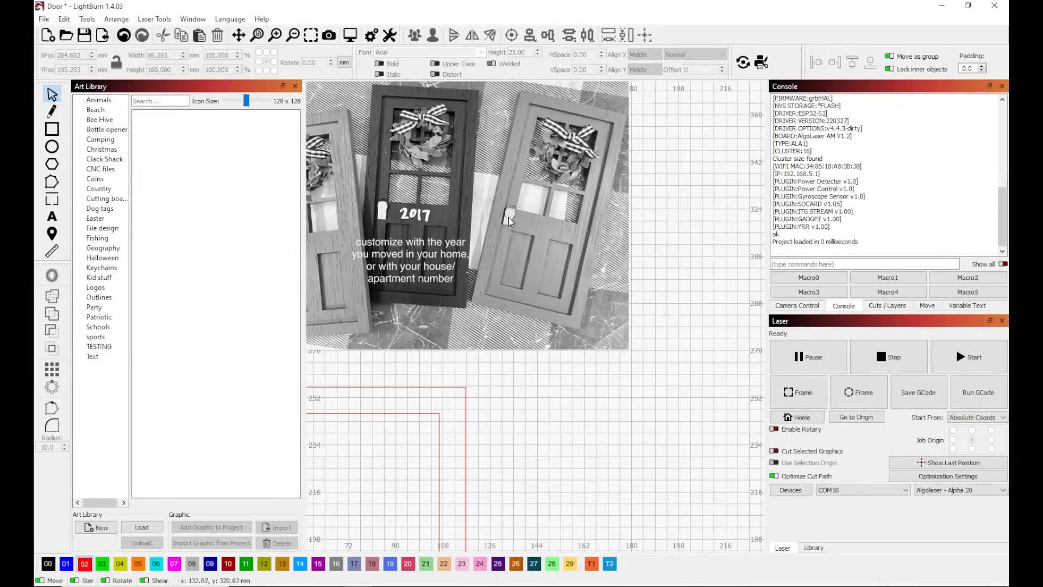
{"action": "scroll", "coordinate": [609, 274], "scroll_direction": "down", "scroll_amount": 5}
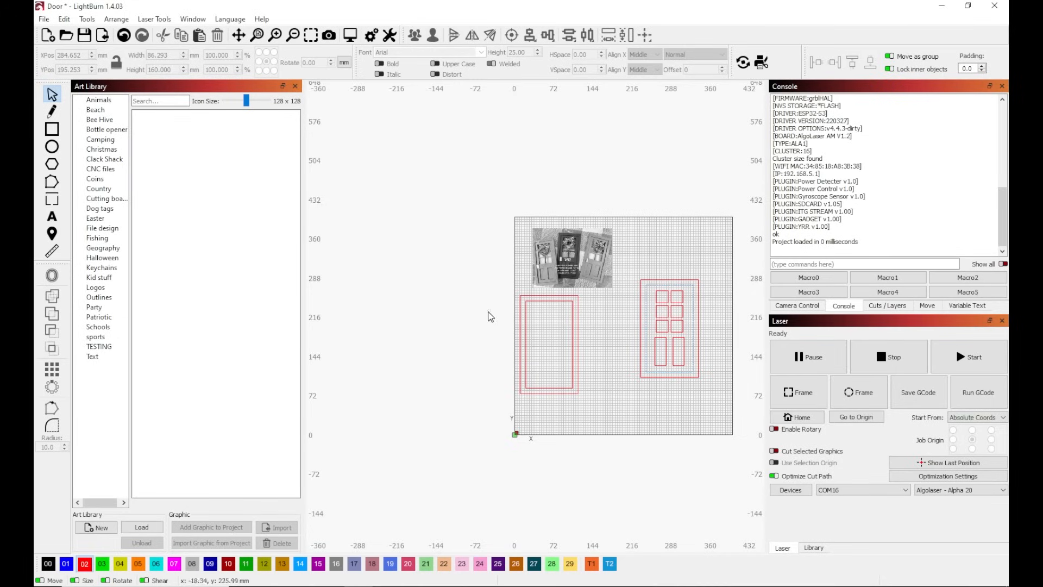
{"action": "left_click", "coordinate": [52, 129]}
{"action": "scroll", "coordinate": [667, 348], "scroll_direction": "up", "scroll_amount": 6}
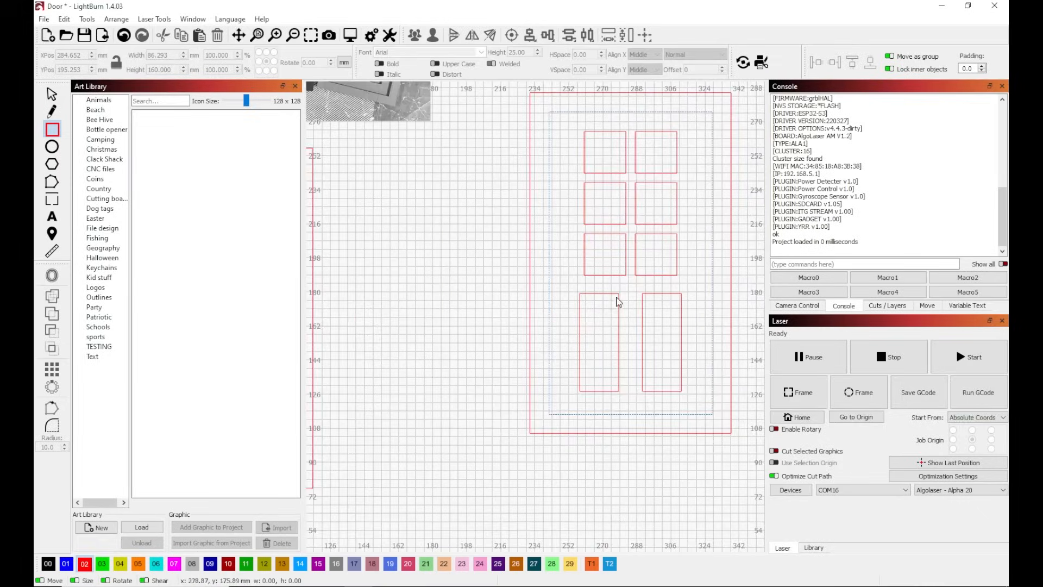
{"action": "scroll", "coordinate": [450, 234], "scroll_direction": "down", "scroll_amount": 5}
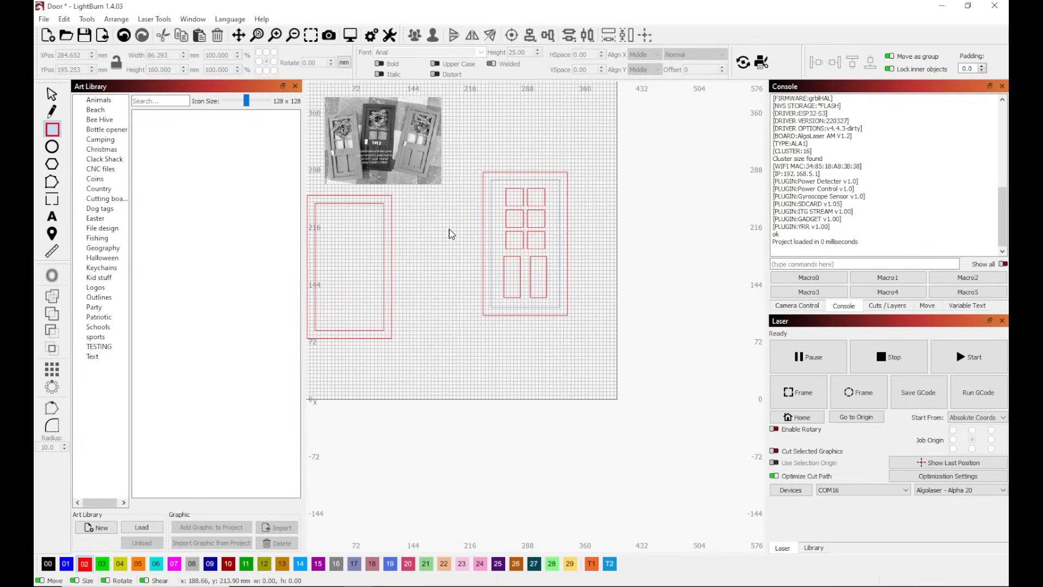
{"action": "scroll", "coordinate": [516, 261], "scroll_direction": "up", "scroll_amount": 3}
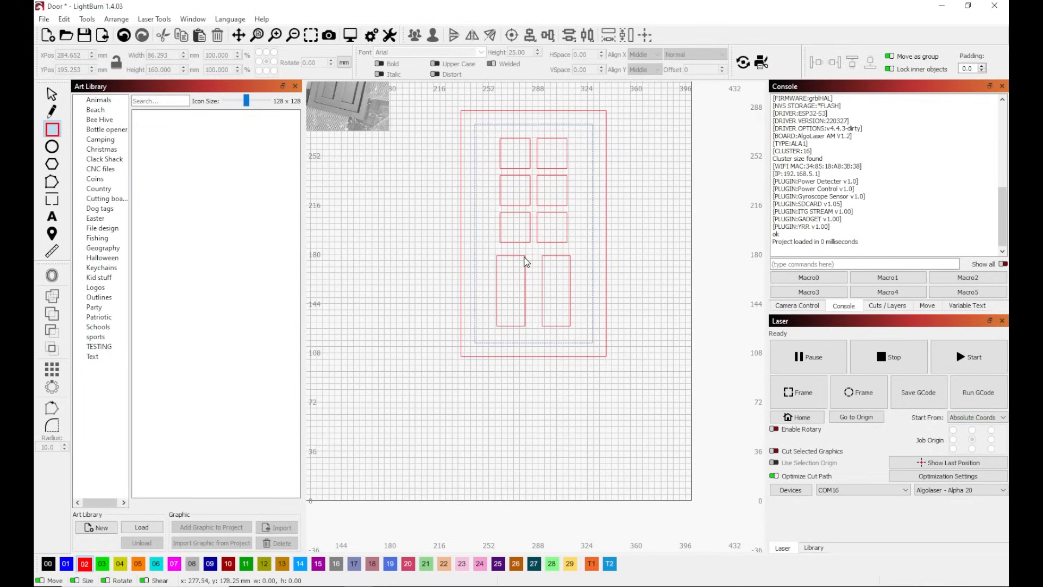
{"action": "left_click", "coordinate": [53, 95]}
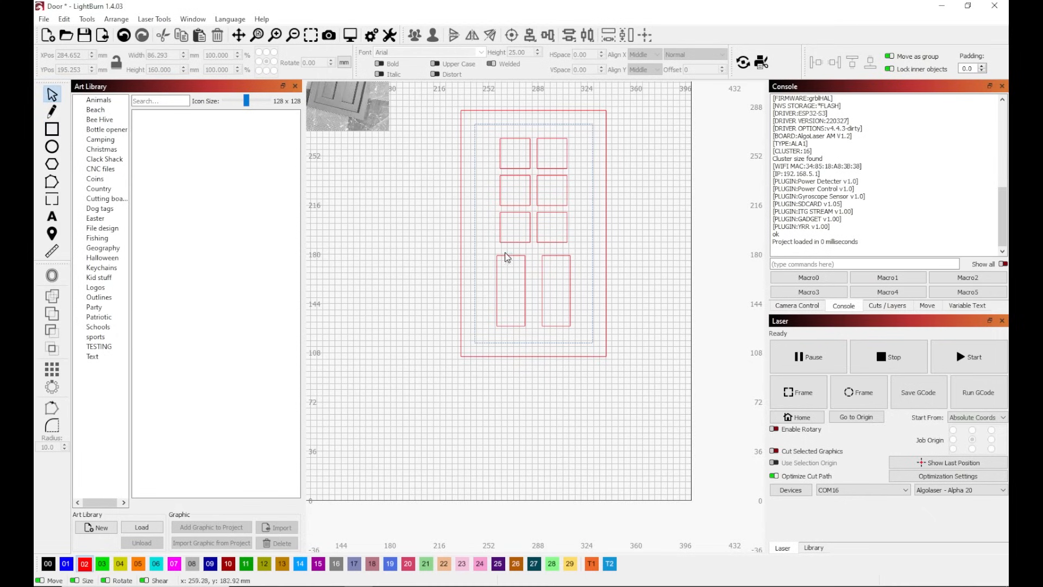
Step: Nudge the group of two lower door panels 3 mm down, away from the windows
{"action": "left_click", "coordinate": [525, 261]}
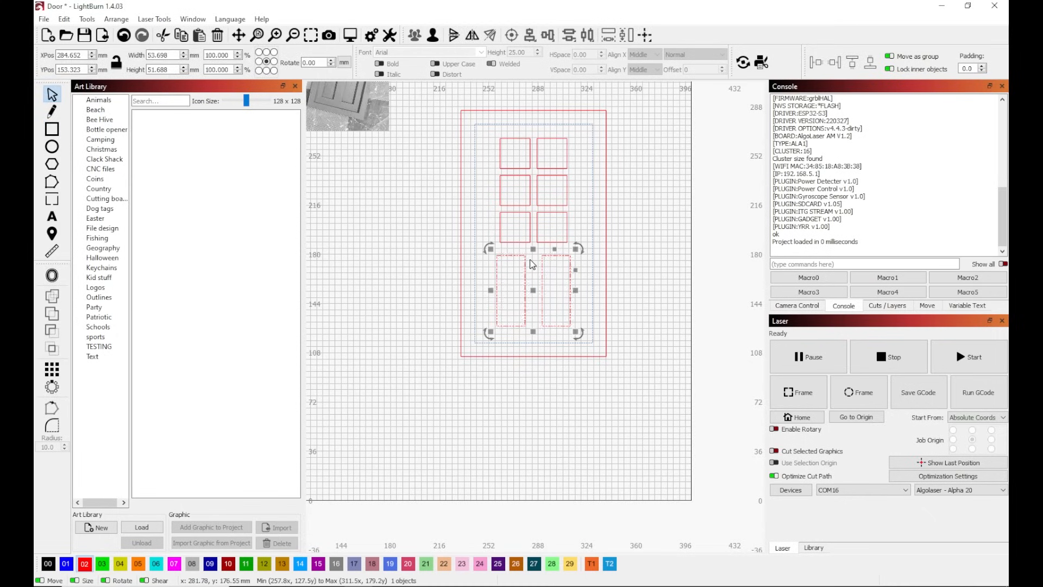
{"action": "key", "text": "Down"}
{"action": "key", "text": "Down"}
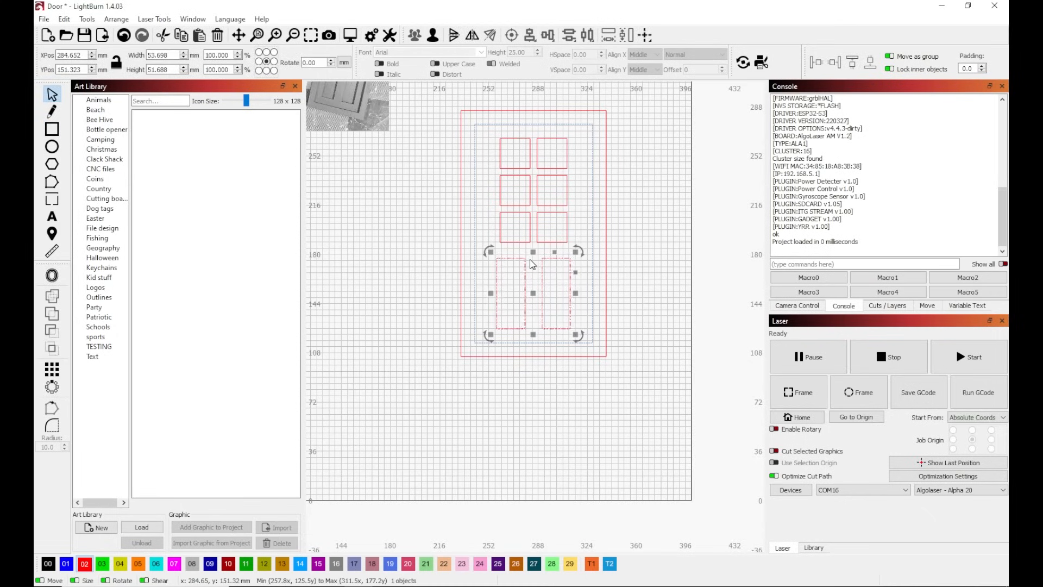
{"action": "key", "text": "Down"}
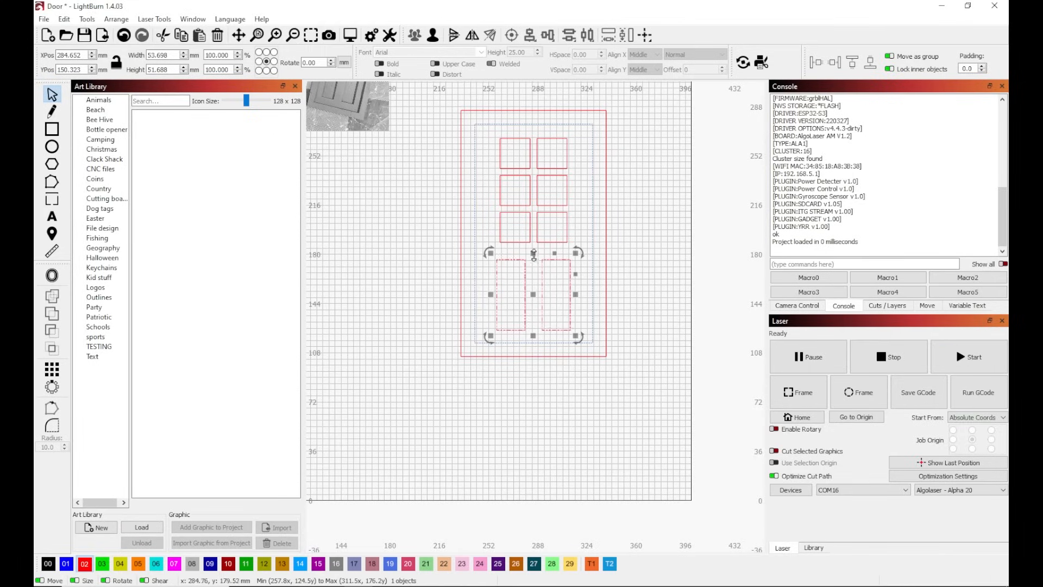
{"action": "left_click", "coordinate": [671, 229]}
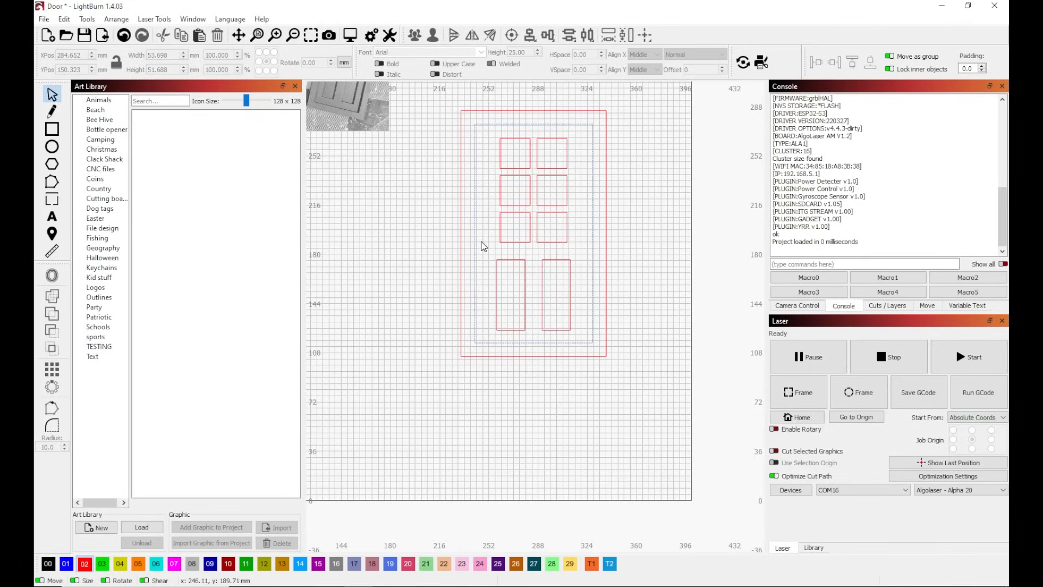
Step: Draw a handle plate rectangle about 9.3 mm wide and 18.3 mm high beside the door's inner left edge, above the lower panels
{"action": "key", "text": "ctrl+r"}
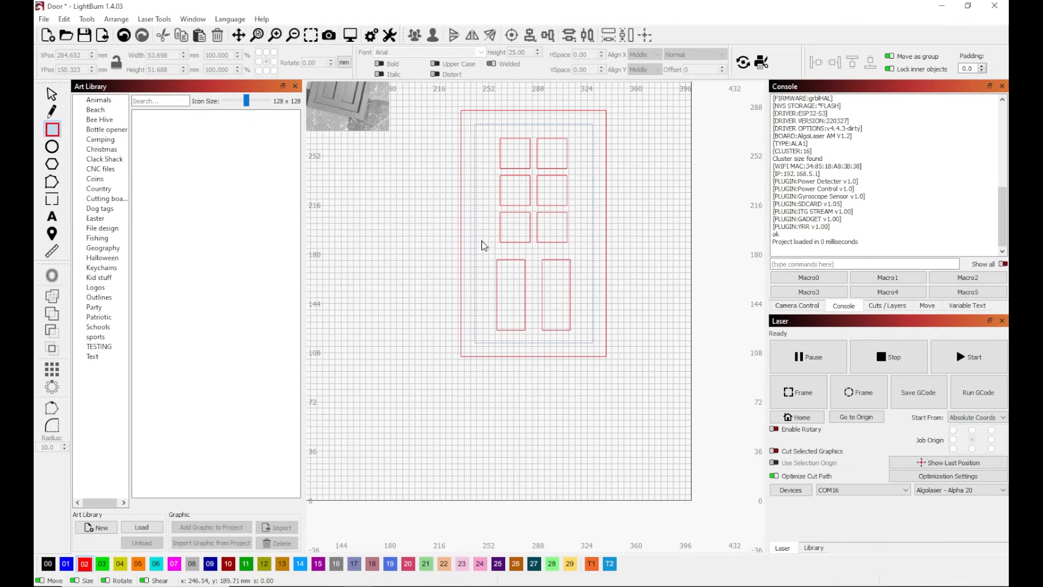
{"action": "left_click_drag", "start_coordinate": [480, 236], "coordinate": [493, 260]}
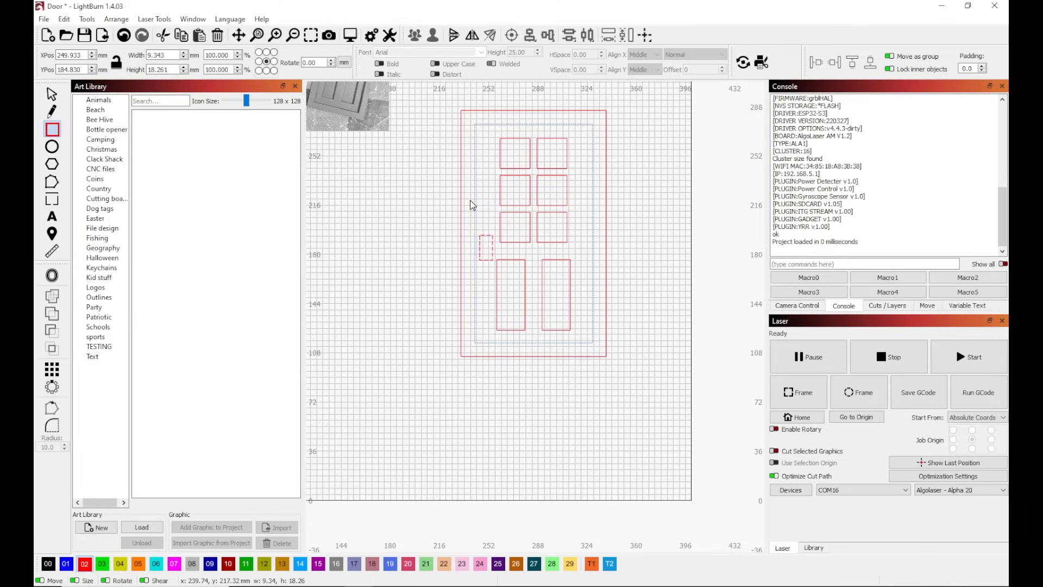
{"action": "scroll", "coordinate": [417, 173], "scroll_direction": "down", "scroll_amount": 4}
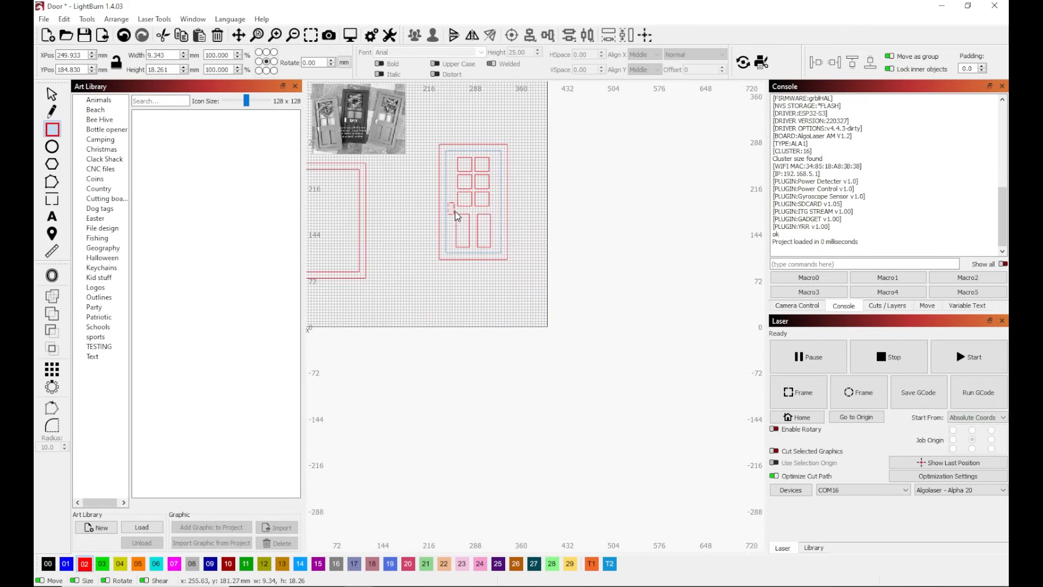
{"action": "scroll", "coordinate": [455, 212], "scroll_direction": "up", "scroll_amount": 5}
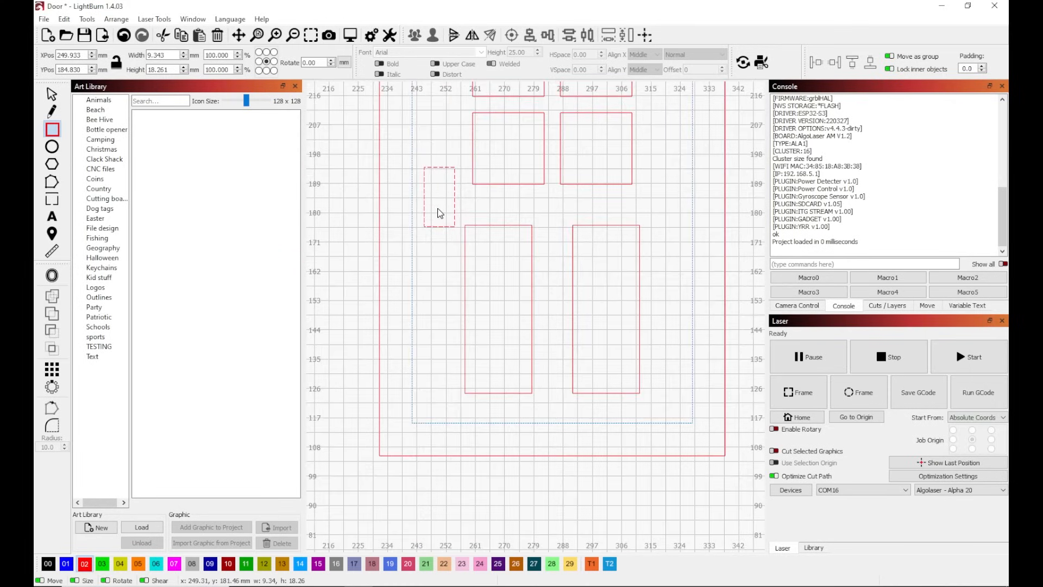
Step: Draw a small ellipse about 1.8 by 2.1 mm inside the handle plate and assign it to layer 00
{"action": "key", "text": "e"}
{"action": "left_click_drag", "start_coordinate": [439, 203], "coordinate": [445, 210]}
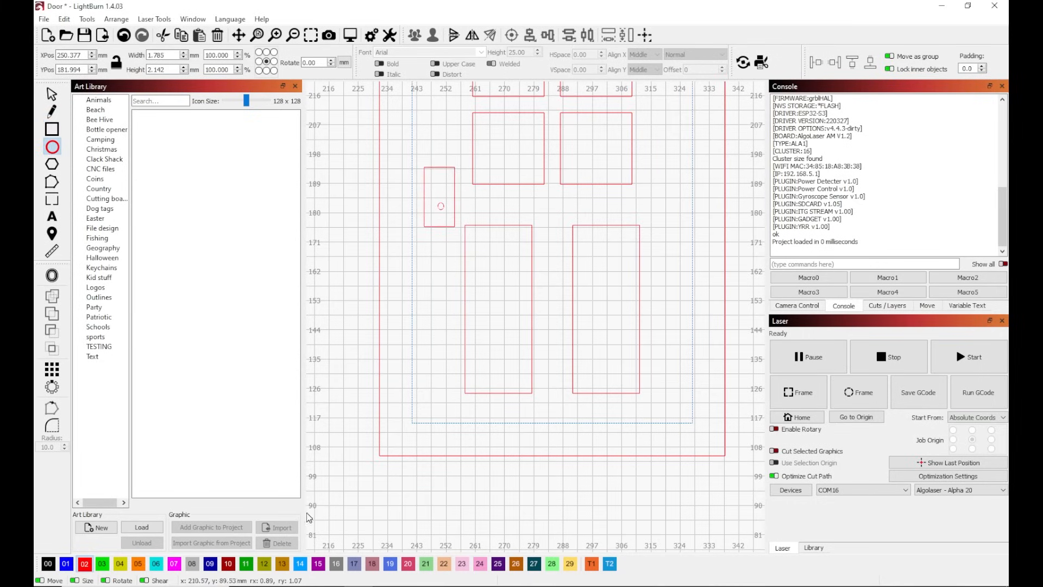
{"action": "left_click", "coordinate": [49, 564]}
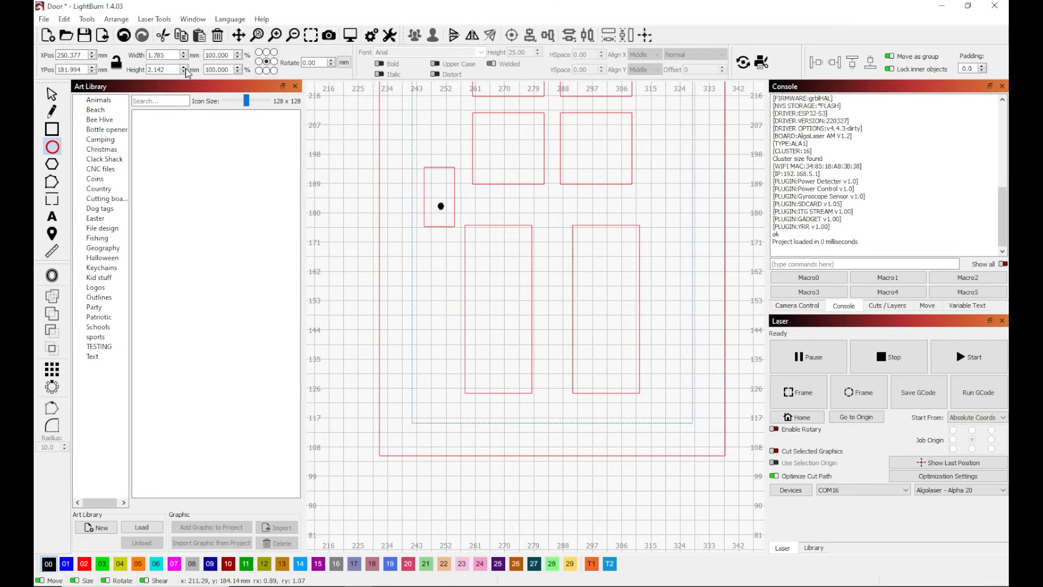
Step: Make the ellipse a true circle by setting its width and height to 3 mm
{"action": "double_click", "coordinate": [175, 56]}
{"action": "type", "text": "3"}
{"action": "double_click", "coordinate": [166, 70]}
{"action": "type", "text": "3"}
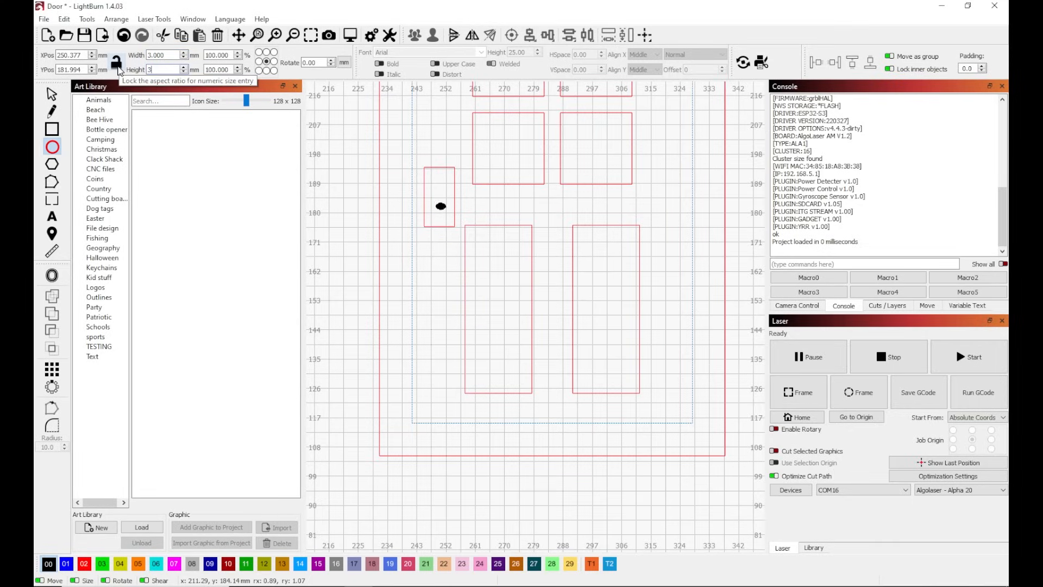
{"action": "left_click", "coordinate": [174, 56]}
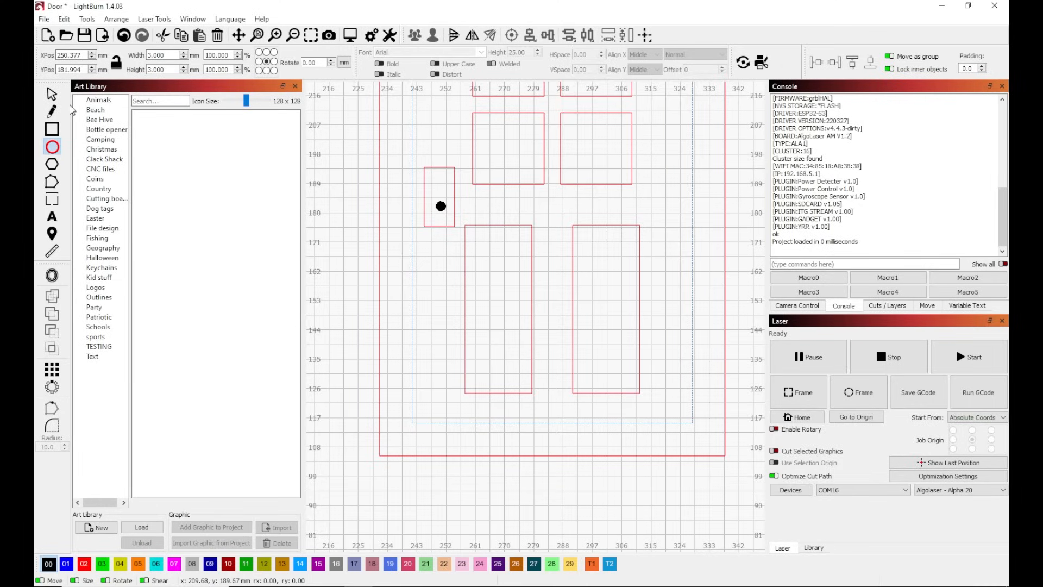
Step: Centre the 3 mm circle side to side within the handle plate rectangle
{"action": "left_click", "coordinate": [52, 94]}
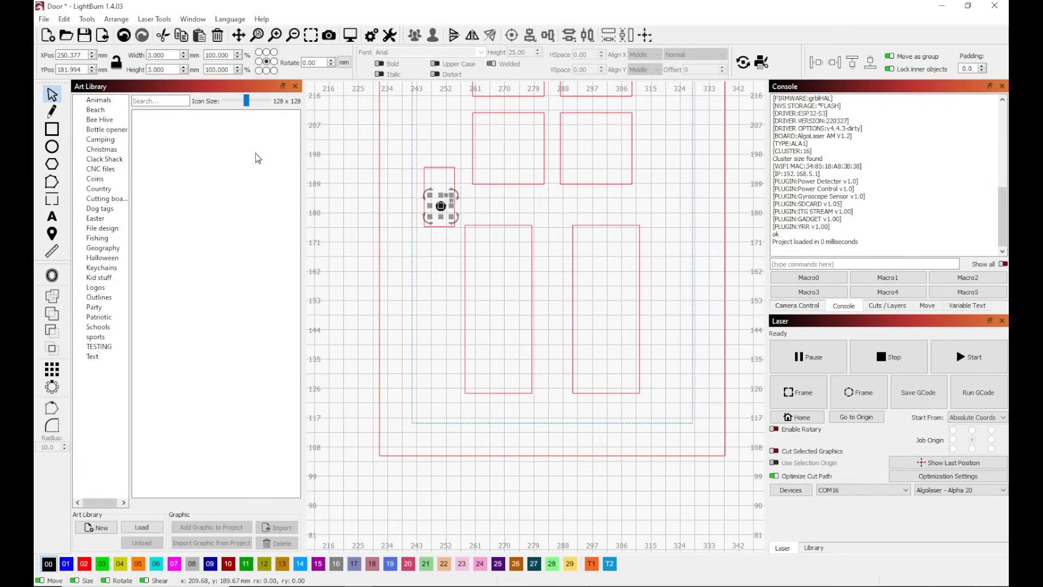
{"action": "left_click", "coordinate": [425, 182], "text": "shift"}
{"action": "left_click", "coordinate": [525, 38]}
{"action": "left_click", "coordinate": [555, 57]}
{"action": "left_click", "coordinate": [357, 158]}
Step: Draw a narrow vertical bar about 1.2 mm wide and 5.2 mm high overlapping the lower part of the circle
{"action": "left_click", "coordinate": [52, 129]}
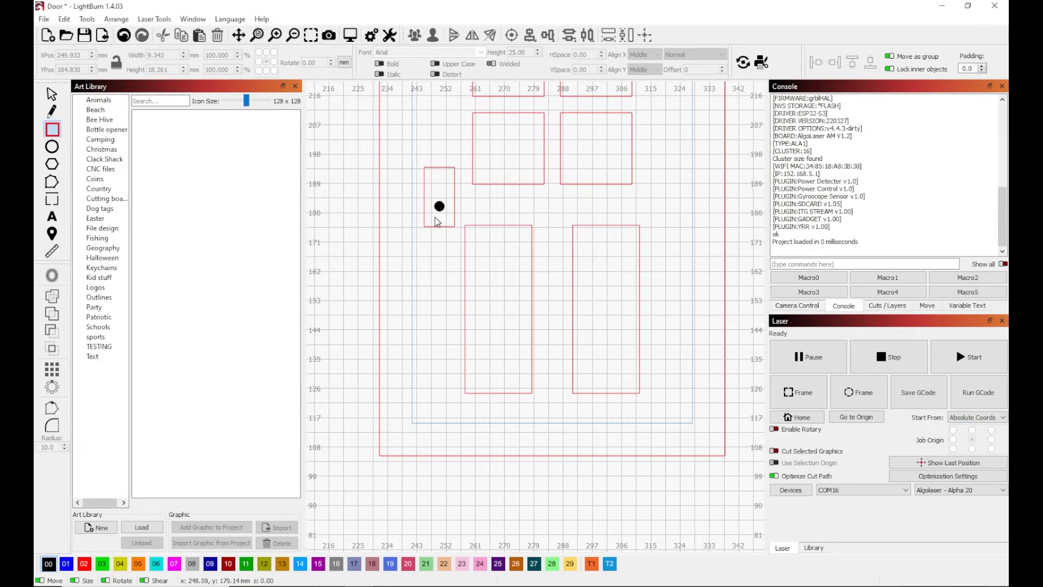
{"action": "left_click_drag", "start_coordinate": [426, 247], "coordinate": [440, 218]}
{"action": "left_click", "coordinate": [52, 94]}
{"action": "left_click", "coordinate": [472, 205]}
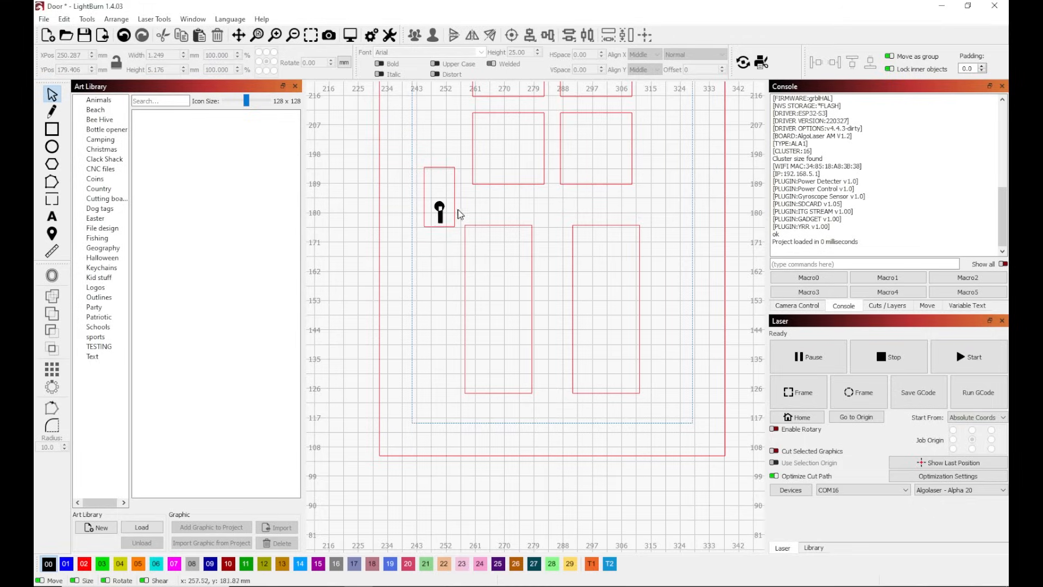
Step: Align the circle and bar on a common vertical centreline and unite them into a single keyhole shape
{"action": "scroll", "coordinate": [439, 209], "scroll_direction": "up", "scroll_amount": 5}
{"action": "left_click_drag", "start_coordinate": [419, 134], "coordinate": [488, 256]}
{"action": "left_click", "coordinate": [548, 35]}
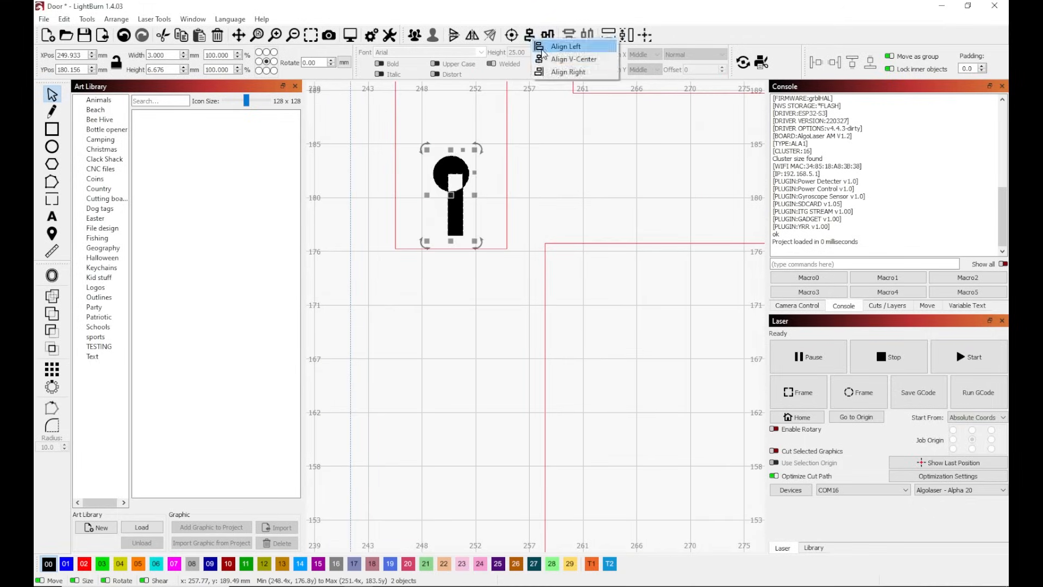
{"action": "left_click", "coordinate": [565, 55]}
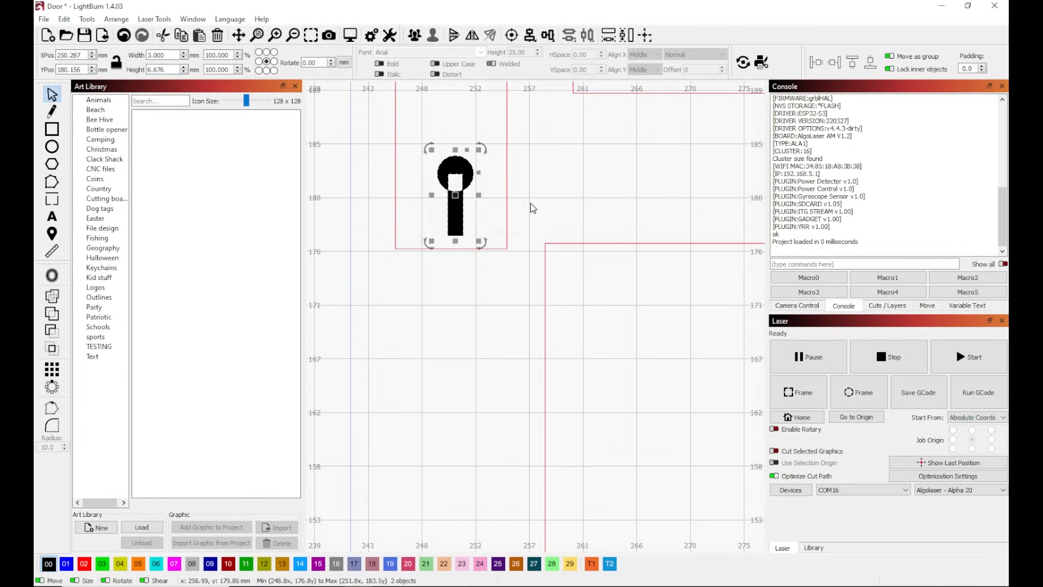
{"action": "left_click", "coordinate": [51, 296]}
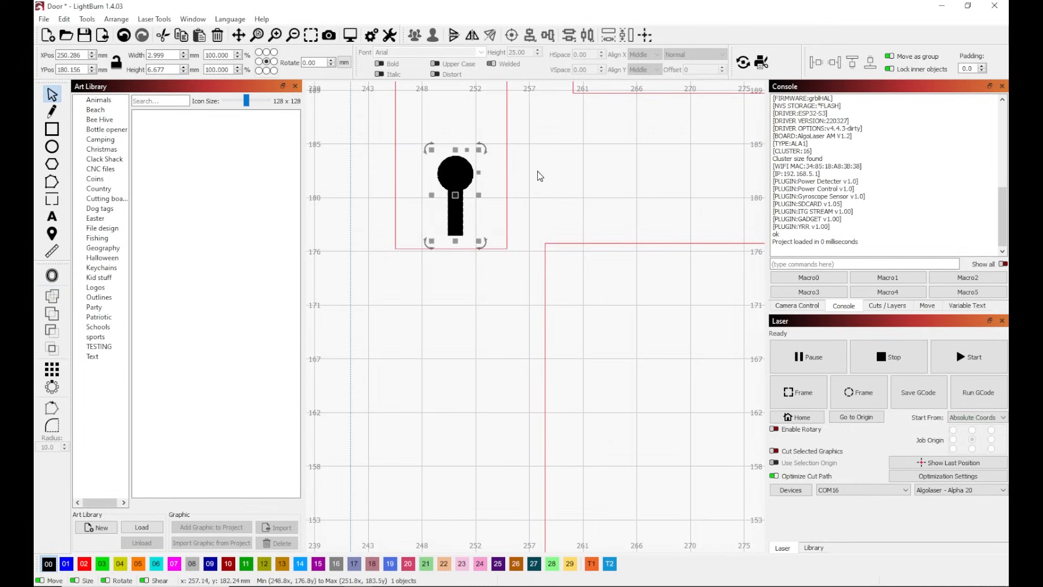
Step: Edit the keyhole's nodes, moving both bottom corners outward to flare its base to about 3.25 mm wide
{"action": "left_click", "coordinate": [53, 182]}
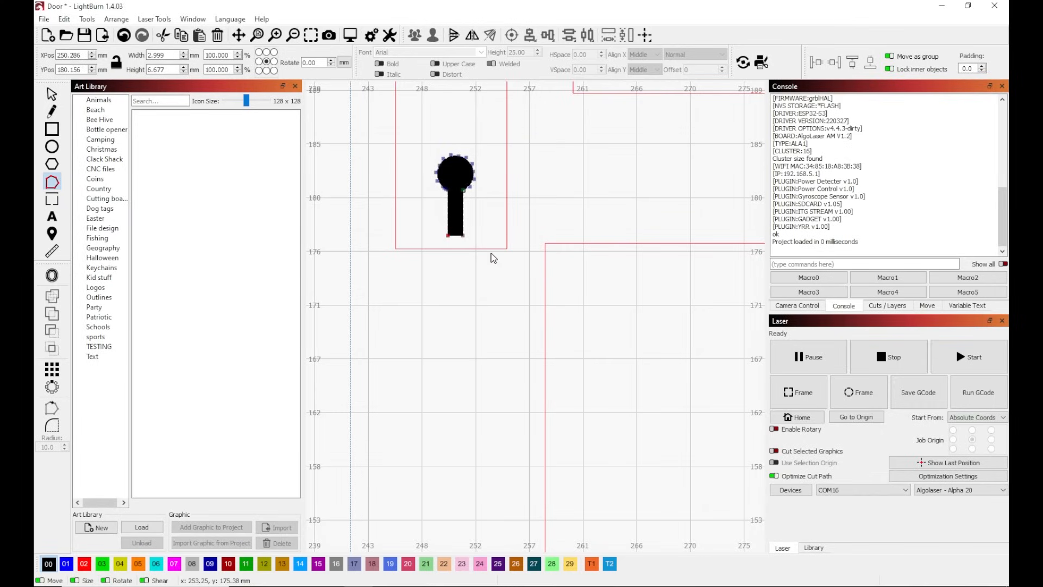
{"action": "key", "text": "ctrl+Left"}
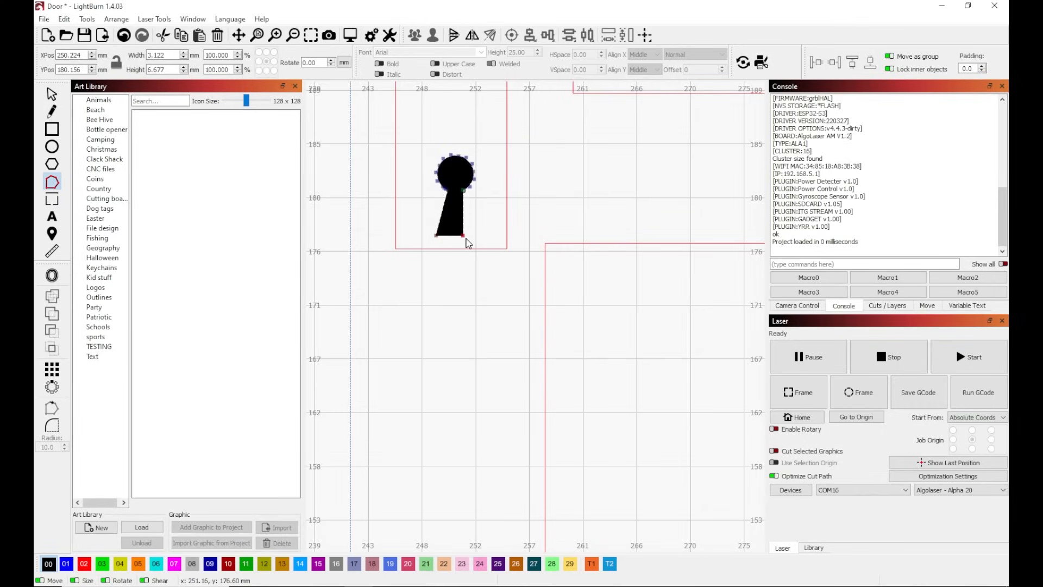
{"action": "key", "text": "ctrl+Right"}
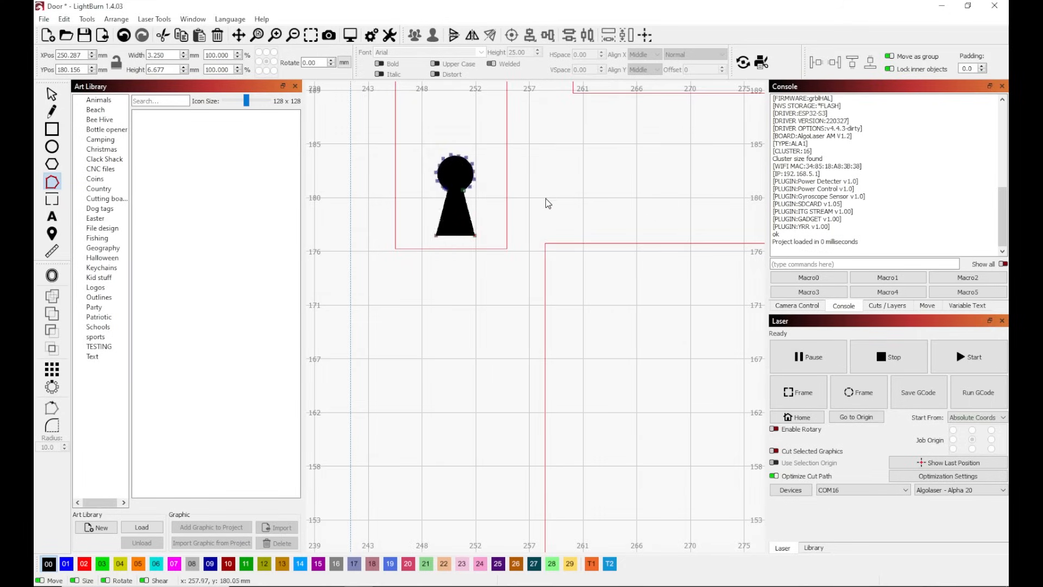
{"action": "left_click", "coordinate": [51, 94]}
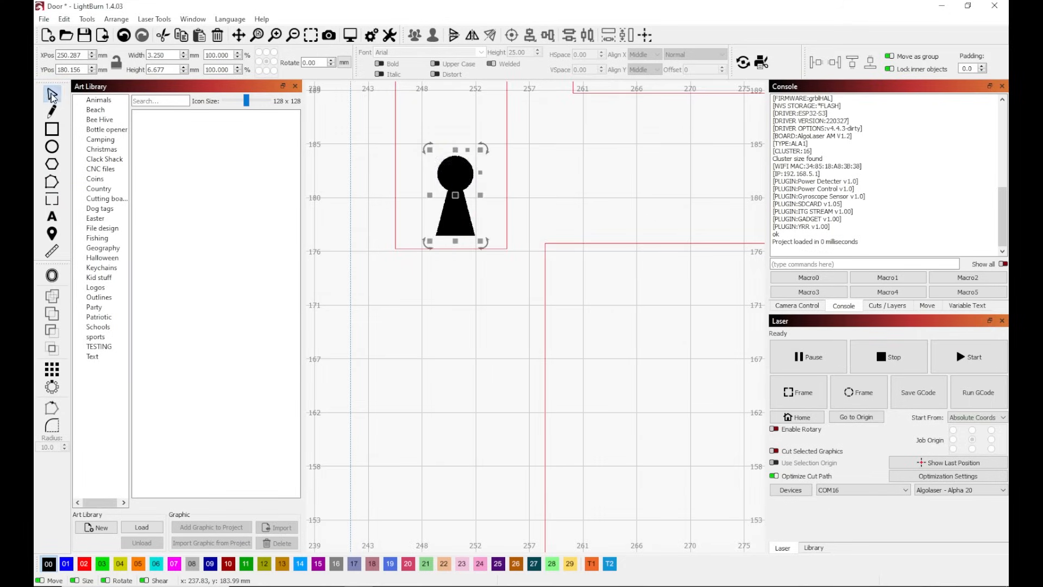
Step: Centre the keyhole side to side within the handle plate rectangle
{"action": "left_click", "coordinate": [509, 189], "text": "shift"}
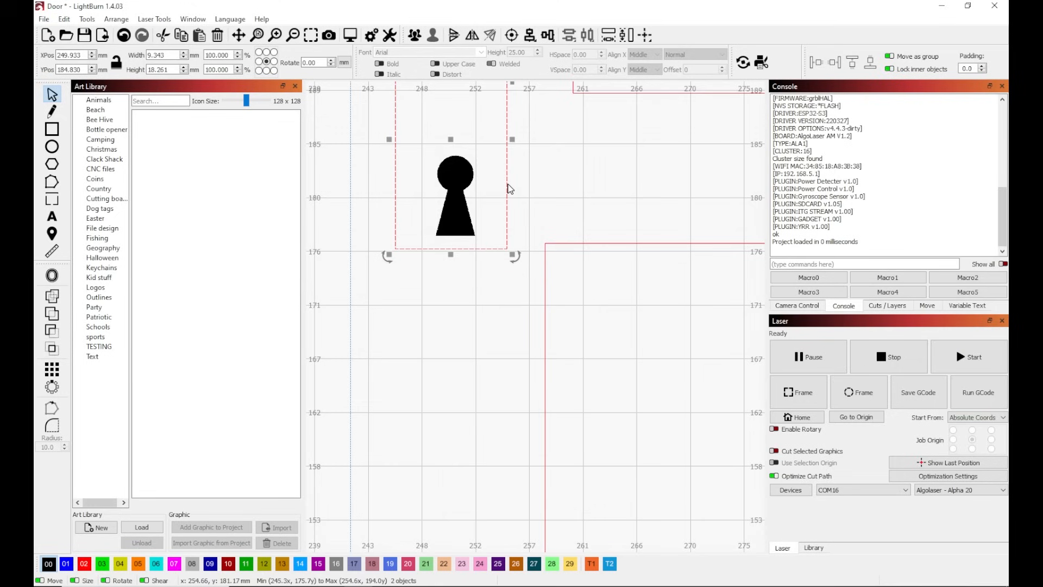
{"action": "left_click", "coordinate": [533, 39]}
{"action": "left_click", "coordinate": [576, 59]}
{"action": "scroll", "coordinate": [535, 205], "scroll_direction": "down", "scroll_amount": 4}
{"action": "scroll", "coordinate": [535, 202], "scroll_direction": "down", "scroll_amount": 2}
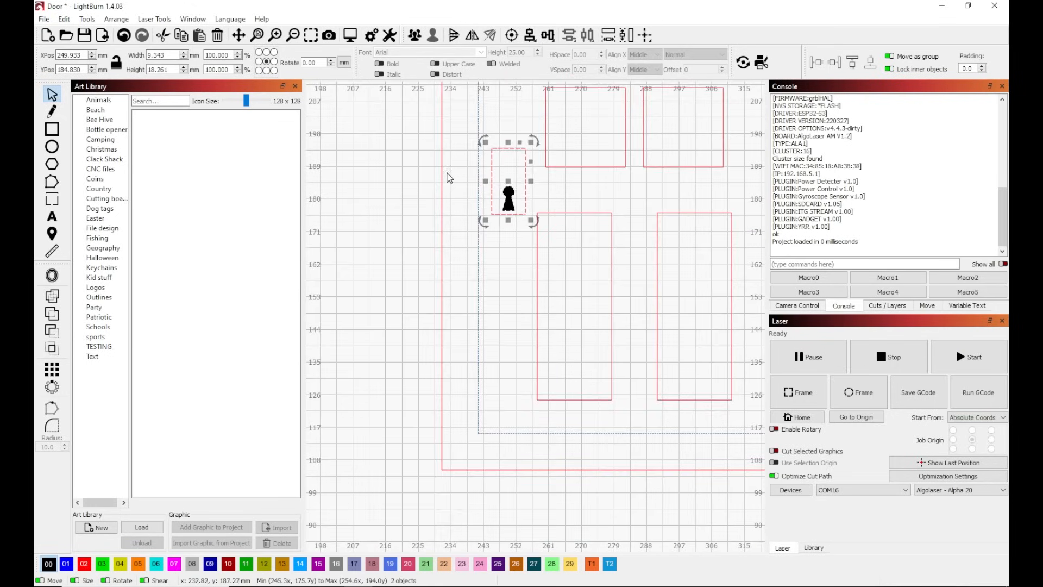
{"action": "left_click", "coordinate": [402, 166]}
{"action": "scroll", "coordinate": [524, 194], "scroll_direction": "down", "scroll_amount": 4}
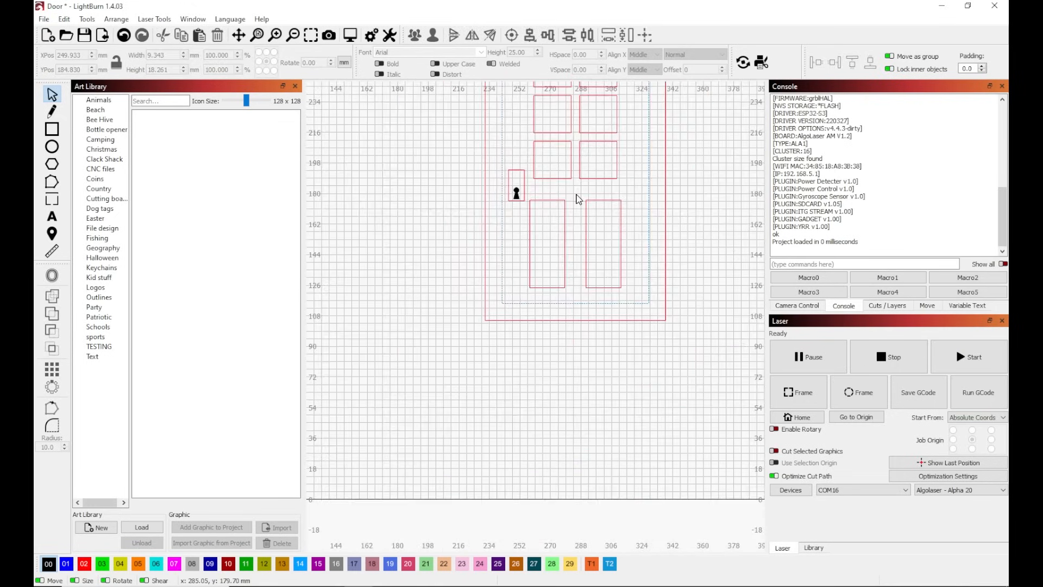
Step: Scale the keyhole proportionally to a width of 2 mm
{"action": "left_click", "coordinate": [517, 194]}
{"action": "left_click", "coordinate": [517, 194]}
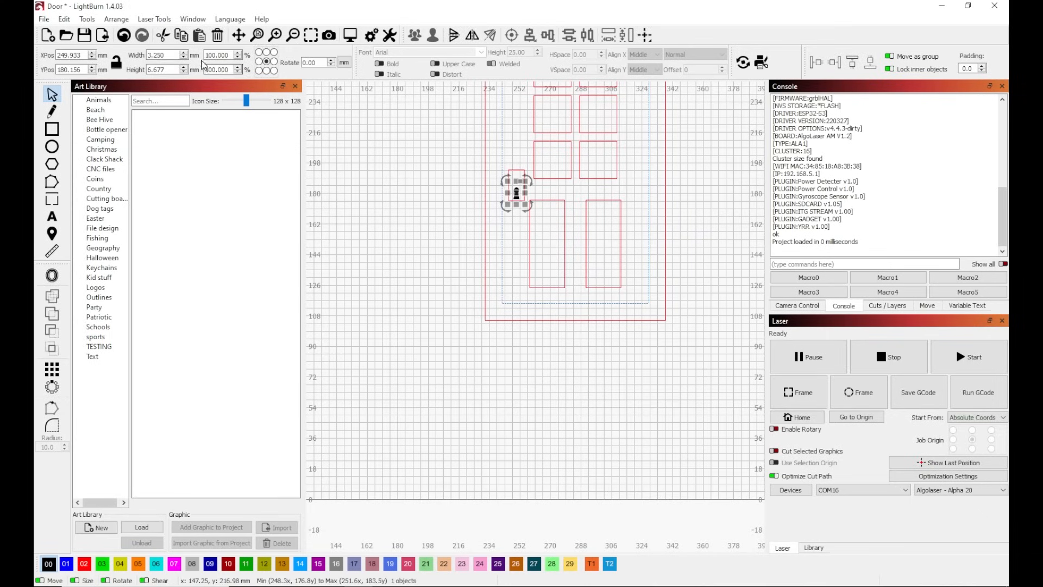
{"action": "left_click_drag", "start_coordinate": [170, 54], "coordinate": [125, 44]}
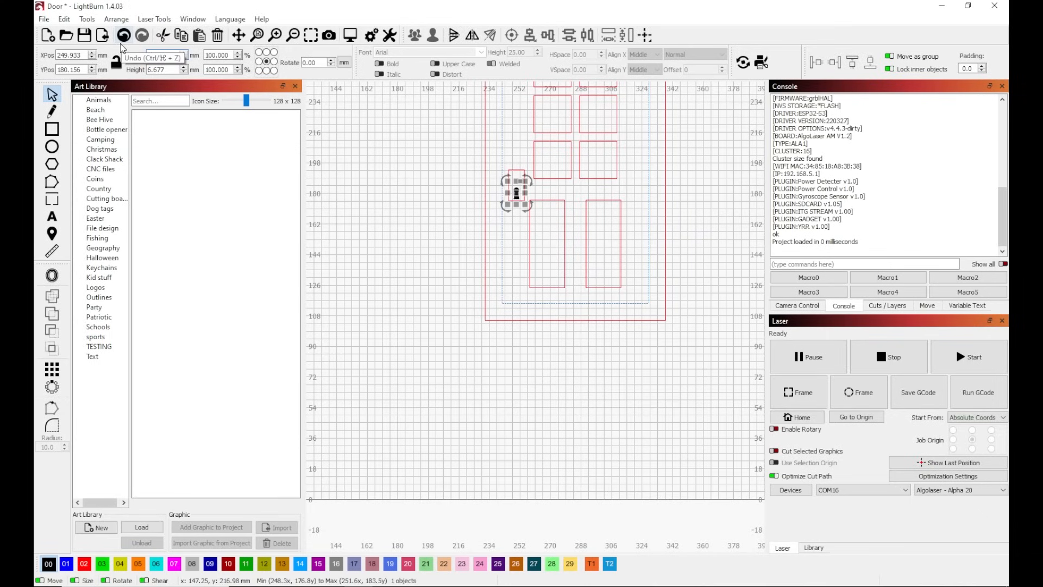
{"action": "type", "text": "2"}
{"action": "left_click", "coordinate": [117, 64]}
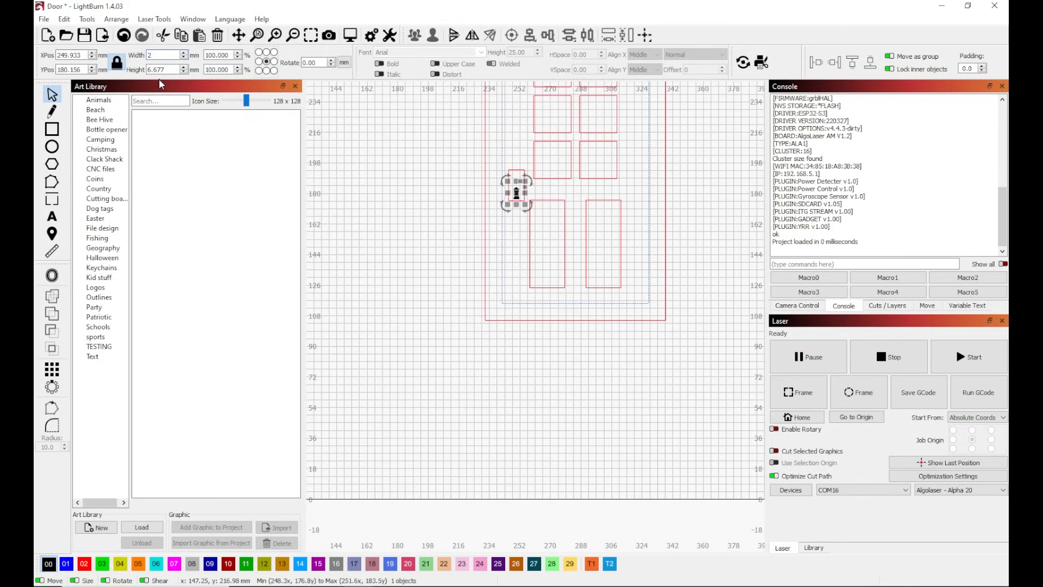
{"action": "key", "text": "Return"}
{"action": "left_click", "coordinate": [519, 214]}
{"action": "scroll", "coordinate": [519, 214], "scroll_direction": "up", "scroll_amount": 2}
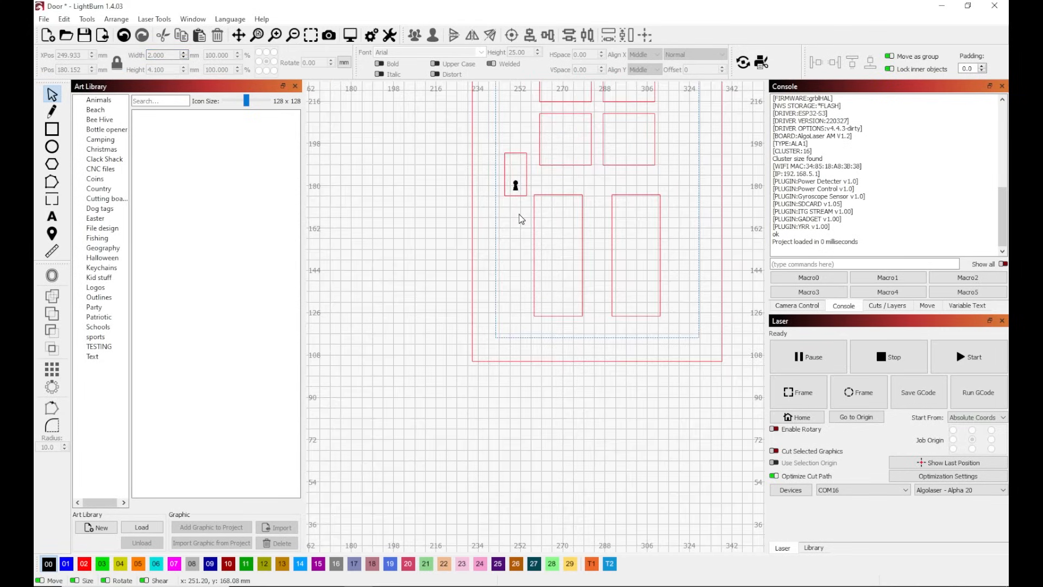
{"action": "scroll", "coordinate": [531, 211], "scroll_direction": "down", "scroll_amount": 4}
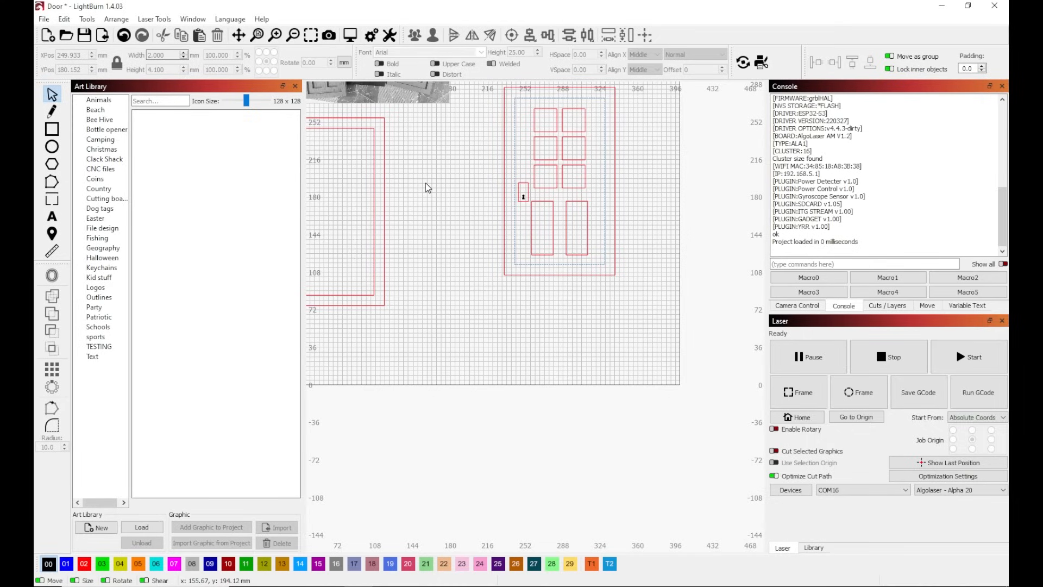
Step: Draw a circle in the empty area beside the door and size it to 10 mm wide and 10 mm high
{"action": "left_click", "coordinate": [52, 147]}
{"action": "left_click_drag", "start_coordinate": [463, 189], "coordinate": [472, 199]}
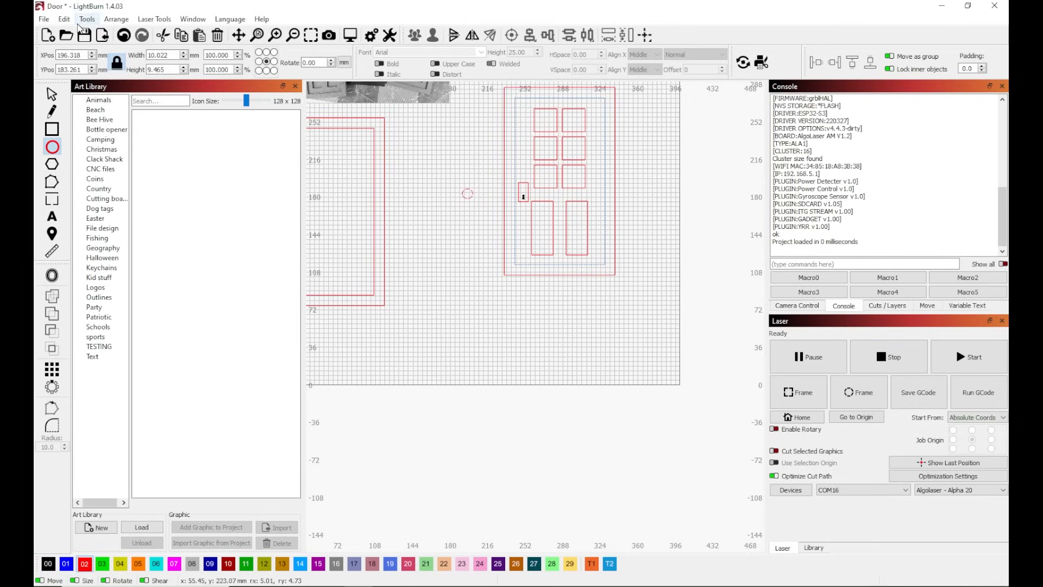
{"action": "left_click", "coordinate": [52, 94]}
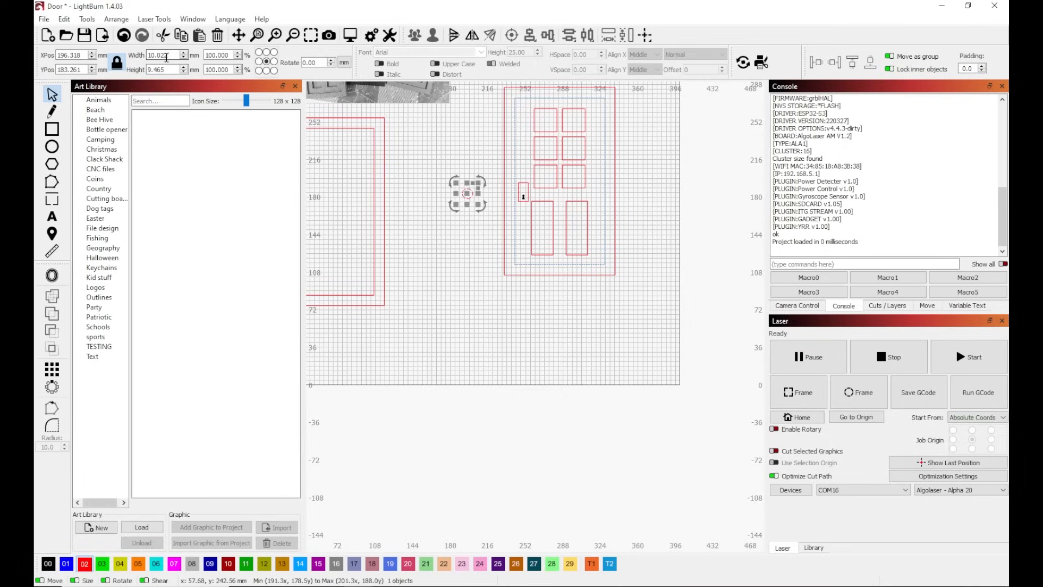
{"action": "left_click", "coordinate": [173, 57]}
{"action": "type", "text": "10"}
{"action": "left_click", "coordinate": [117, 63]}
{"action": "key", "text": "Tab"}
{"action": "type", "text": "10"}
{"action": "key", "text": "Return"}
{"action": "left_click", "coordinate": [470, 208]}
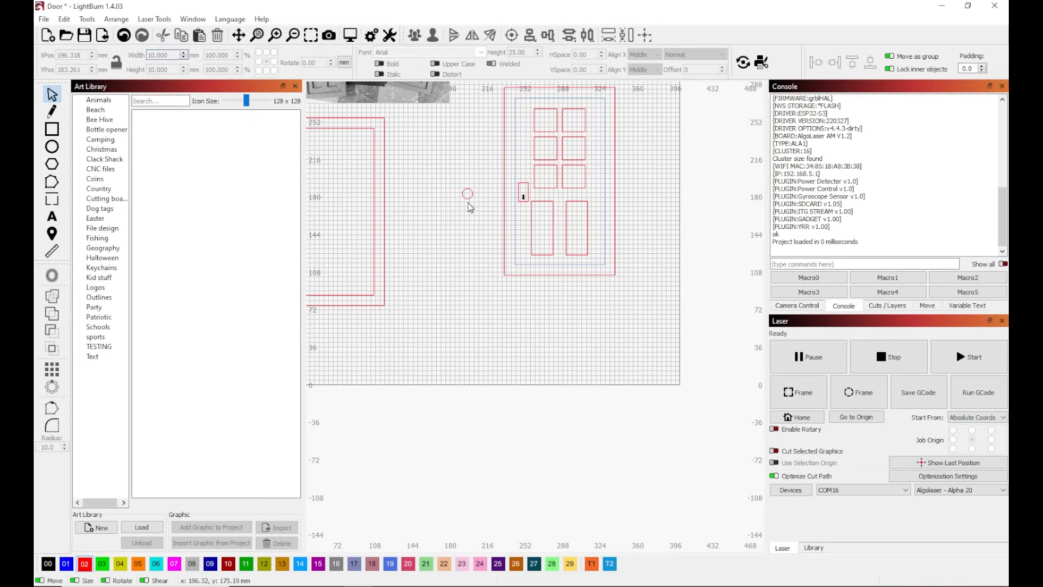
Step: Move the 10 mm circle onto the upper part of the handle plate and centre it side to side on the rectangle
{"action": "left_click_drag", "start_coordinate": [467, 195], "coordinate": [525, 188]}
{"action": "scroll", "coordinate": [525, 189], "scroll_direction": "up", "scroll_amount": 6}
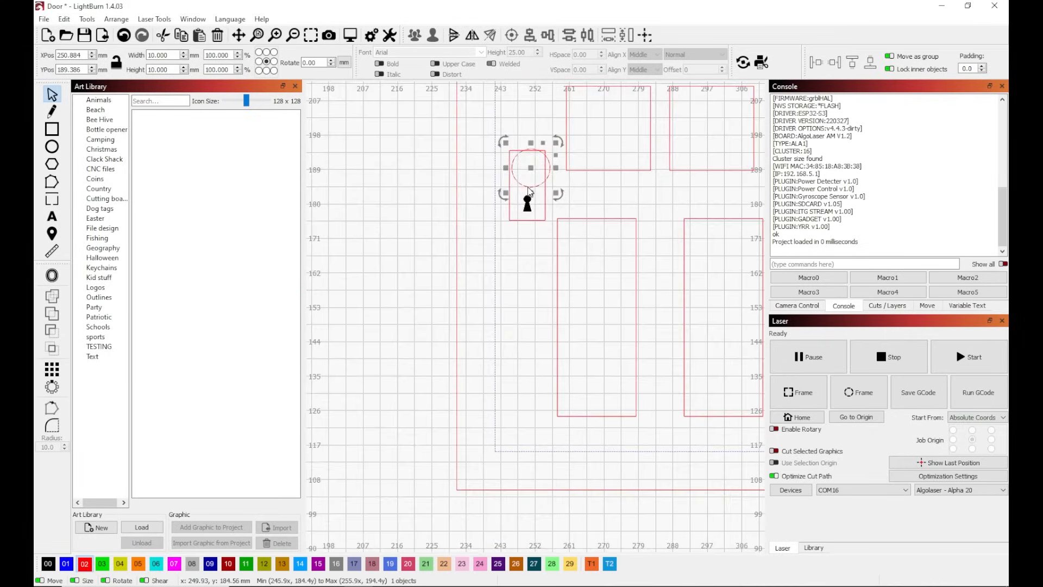
{"action": "left_click", "coordinate": [510, 214], "text": "shift"}
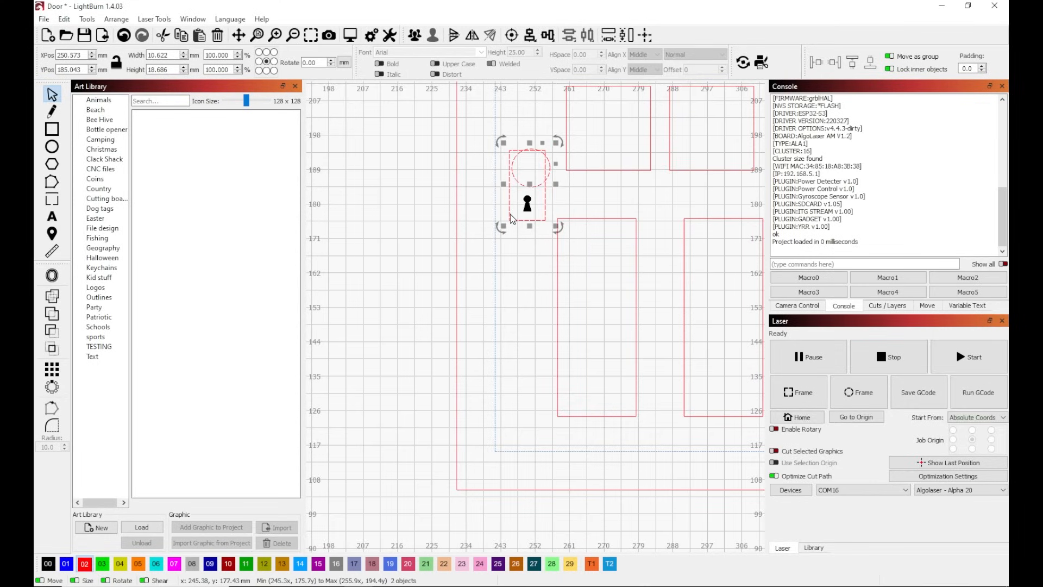
{"action": "left_click", "coordinate": [529, 35]}
{"action": "left_click", "coordinate": [565, 57]}
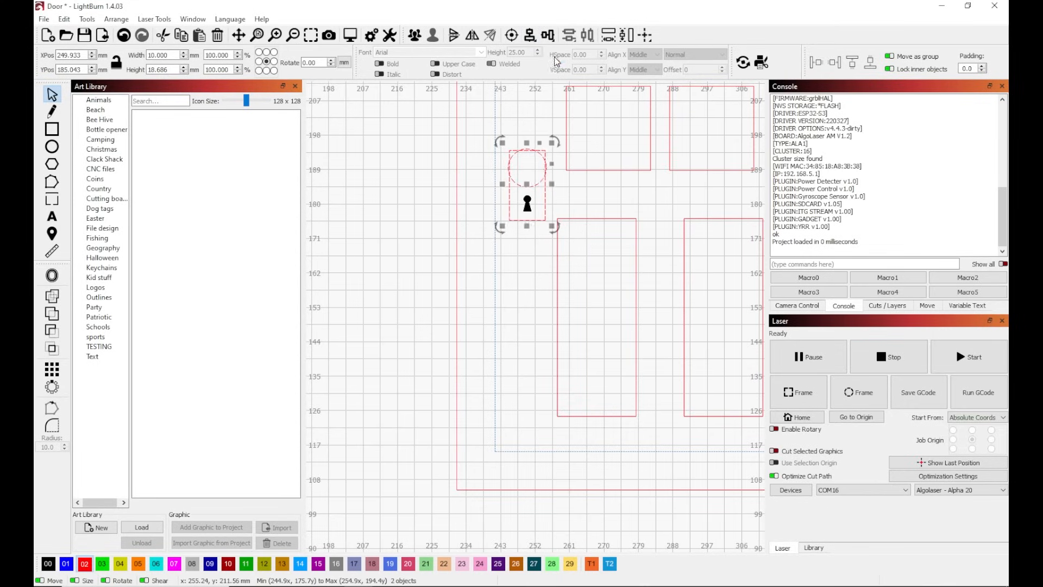
{"action": "left_click", "coordinate": [569, 184]}
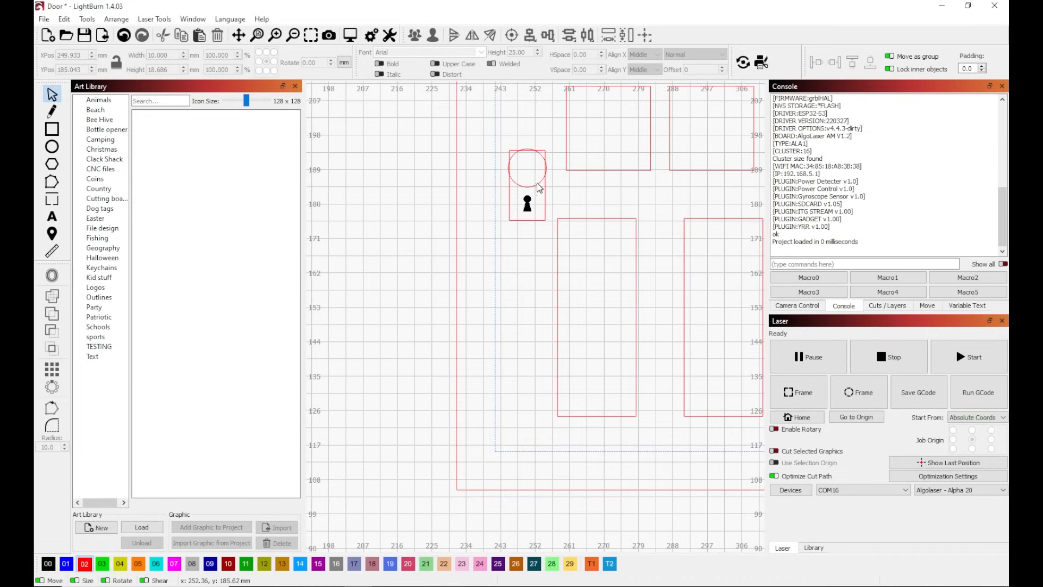
Step: Duplicate the 10 mm circle and the handle plate rectangle in place
{"action": "left_click", "coordinate": [537, 184]}
{"action": "right_click", "coordinate": [536, 184]}
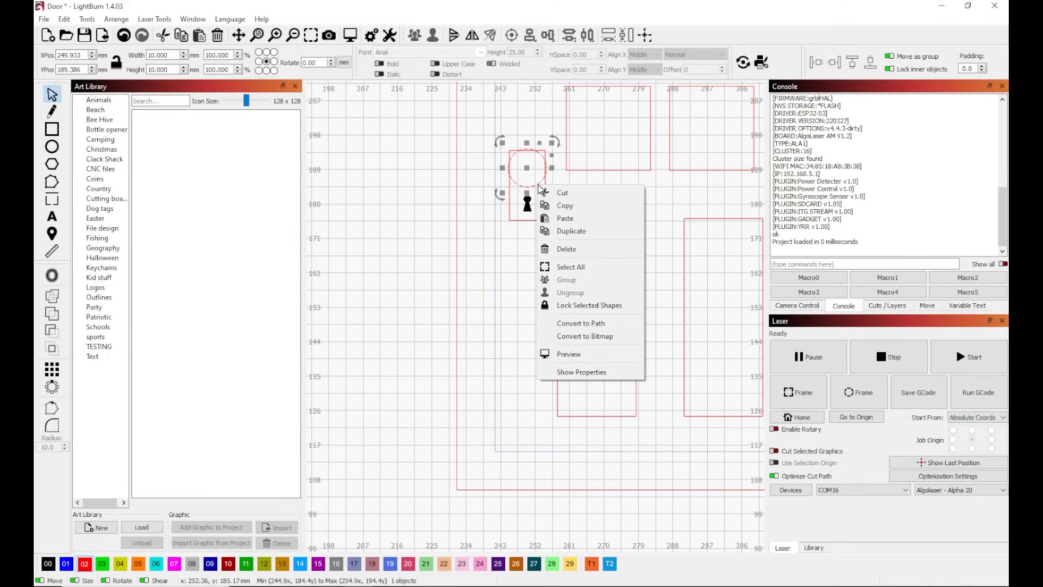
{"action": "left_click", "coordinate": [577, 235]}
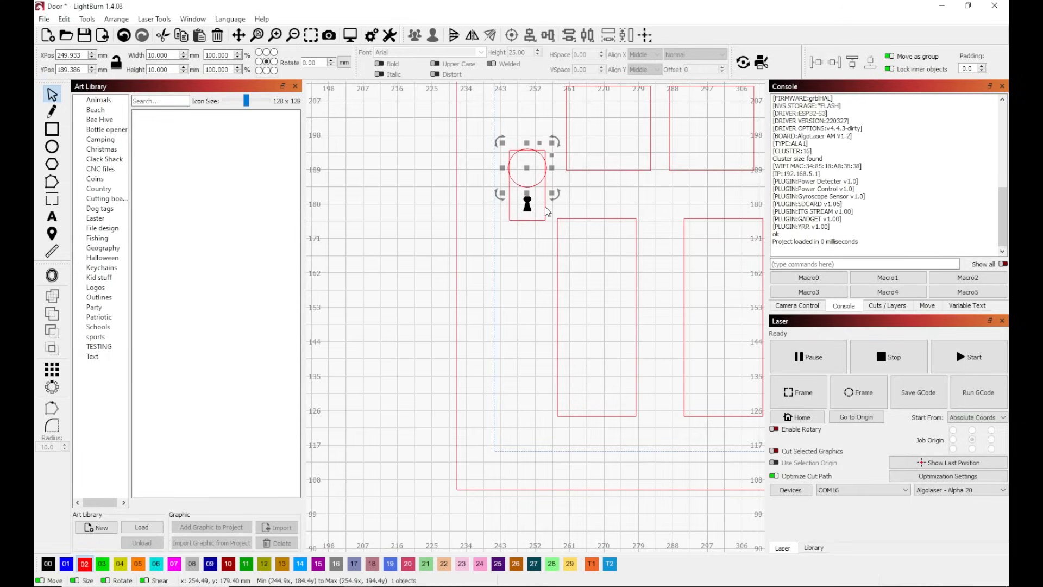
{"action": "left_click", "coordinate": [546, 207]}
{"action": "right_click", "coordinate": [545, 207]}
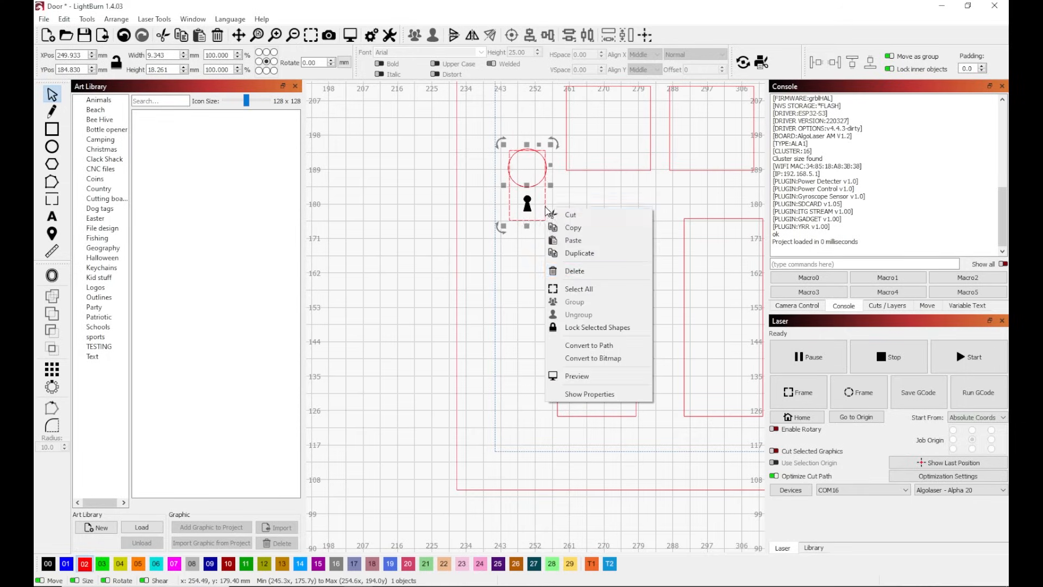
{"action": "left_click", "coordinate": [579, 253]}
{"action": "left_click", "coordinate": [604, 197]}
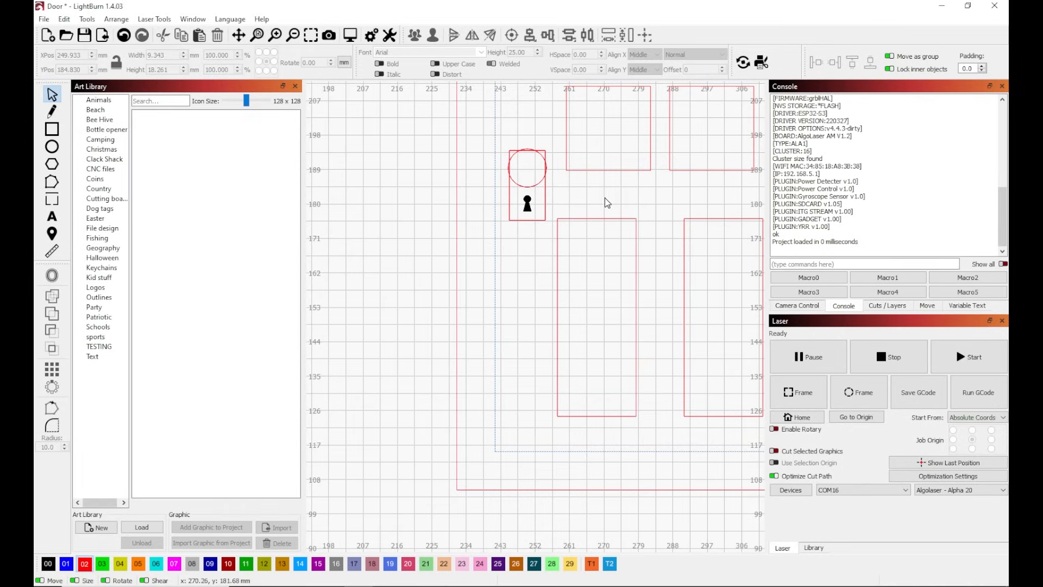
Step: Try to move one circle and one plate rectangle off the door into the empty area to its left
{"action": "left_click", "coordinate": [533, 188]}
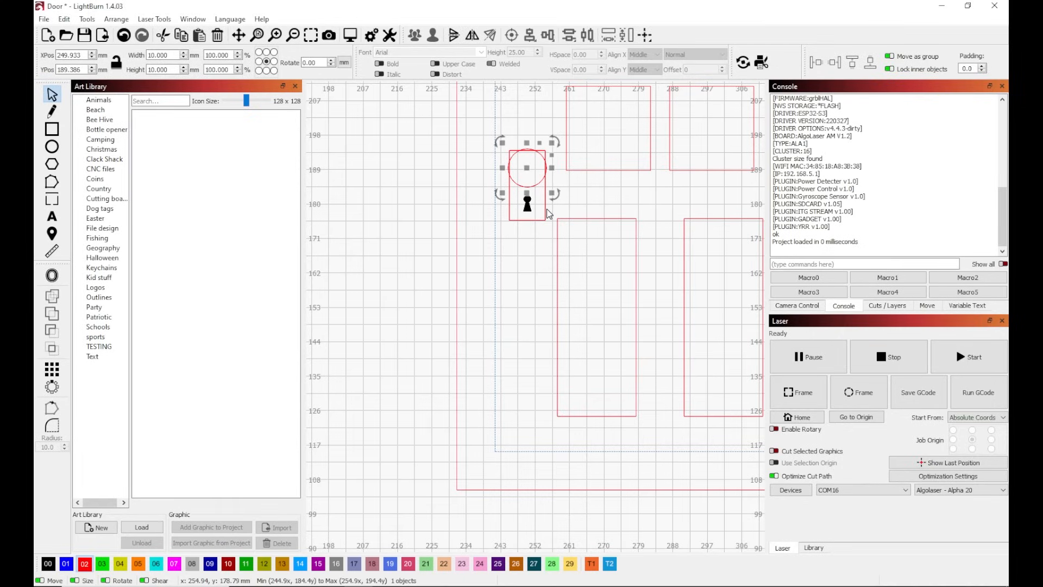
{"action": "left_click", "coordinate": [546, 209], "text": "shift"}
{"action": "left_click_drag", "start_coordinate": [529, 183], "coordinate": [388, 164]}
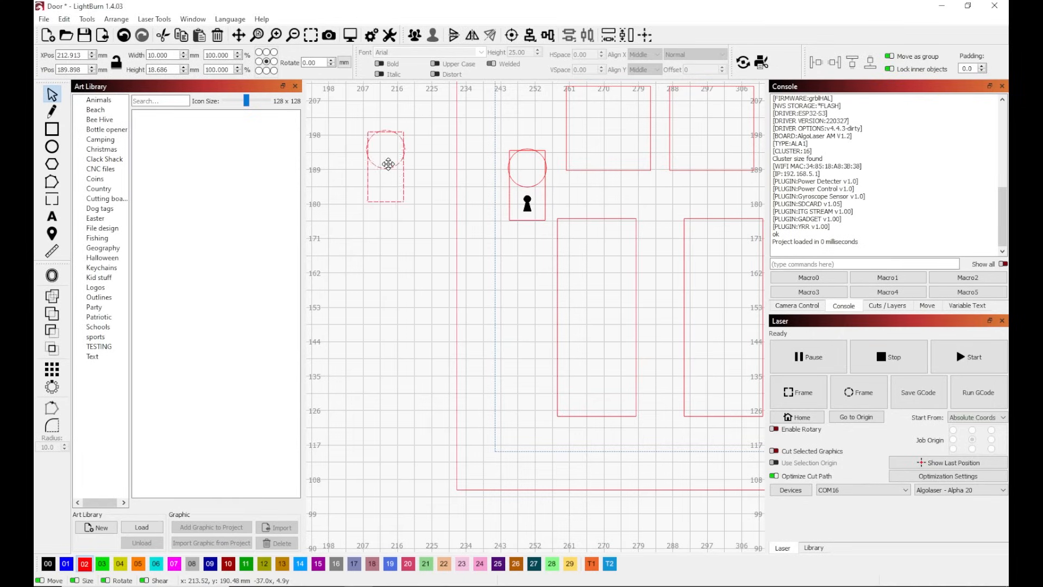
{"action": "left_click", "coordinate": [123, 35]}
{"action": "left_click", "coordinate": [384, 237]}
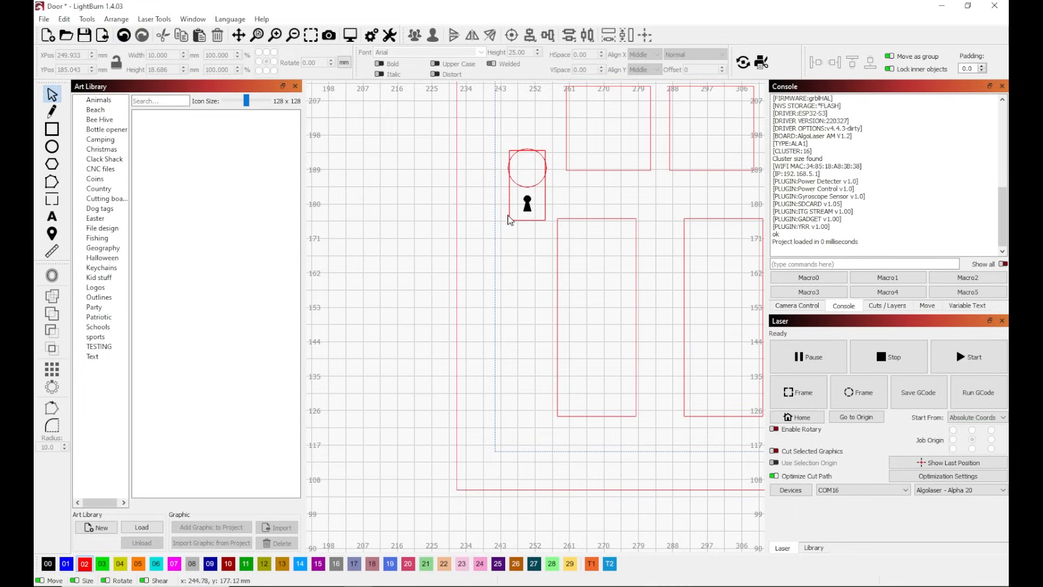
Step: Move one circle and plate rectangle, with the keyhole, about 38 mm to the left, clear of the door
{"action": "left_click", "coordinate": [518, 187]}
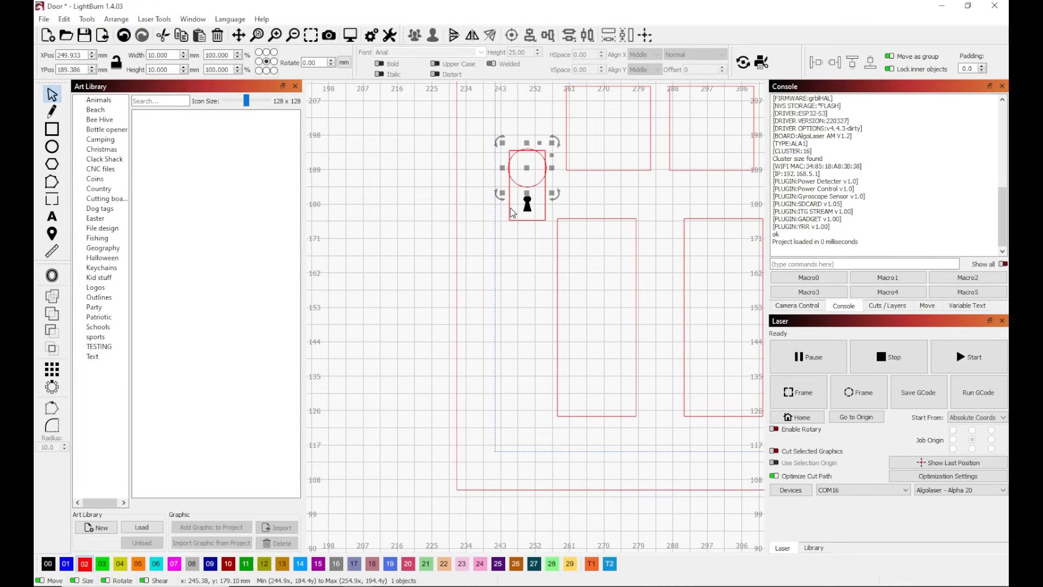
{"action": "left_click", "coordinate": [511, 212], "text": "shift"}
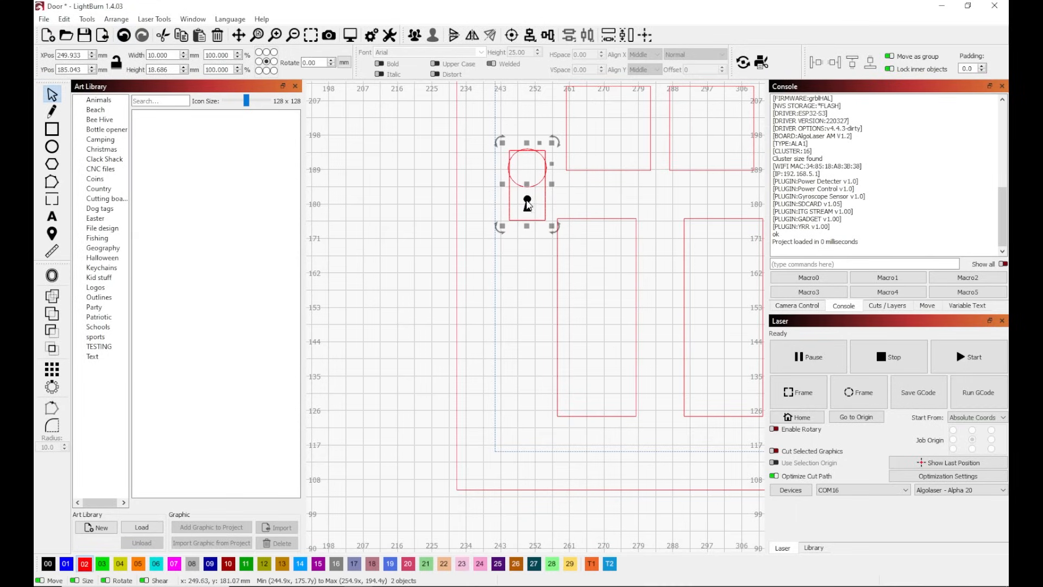
{"action": "left_click_drag", "start_coordinate": [516, 180], "coordinate": [379, 162]}
{"action": "left_click", "coordinate": [527, 132]}
Step: Assign the circle and plate rectangle remaining on the door to blue layer 01
{"action": "left_click_drag", "start_coordinate": [501, 132], "coordinate": [560, 239]}
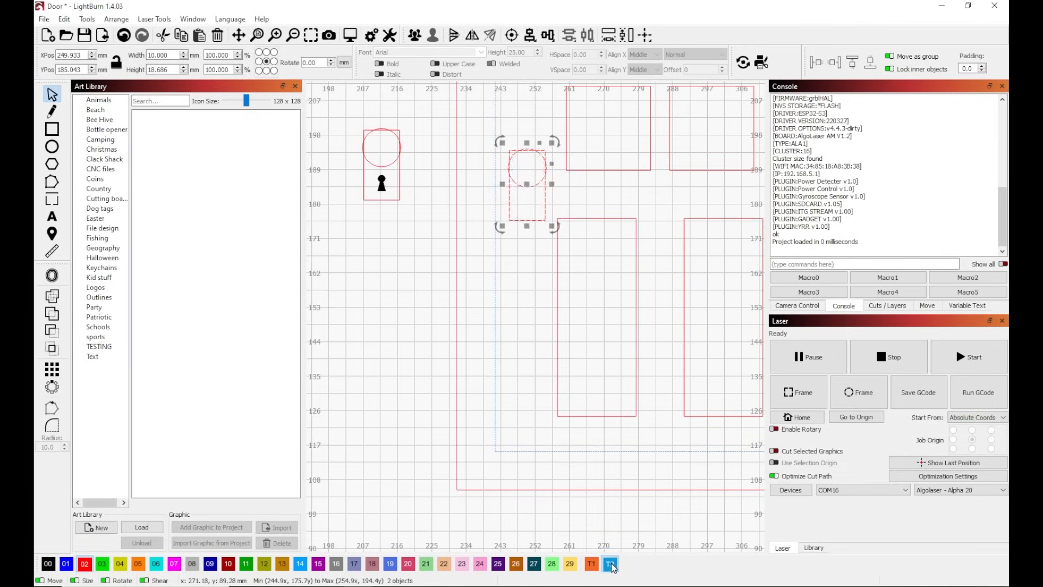
{"action": "scroll", "coordinate": [567, 205], "scroll_direction": "down", "scroll_amount": 5}
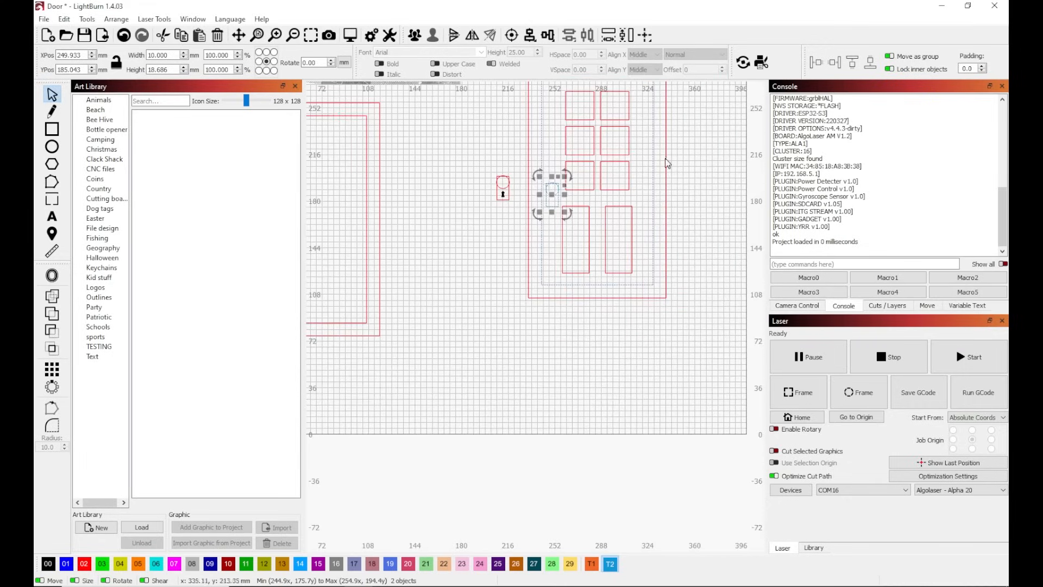
{"action": "left_click", "coordinate": [66, 564]}
{"action": "left_click", "coordinate": [715, 186]}
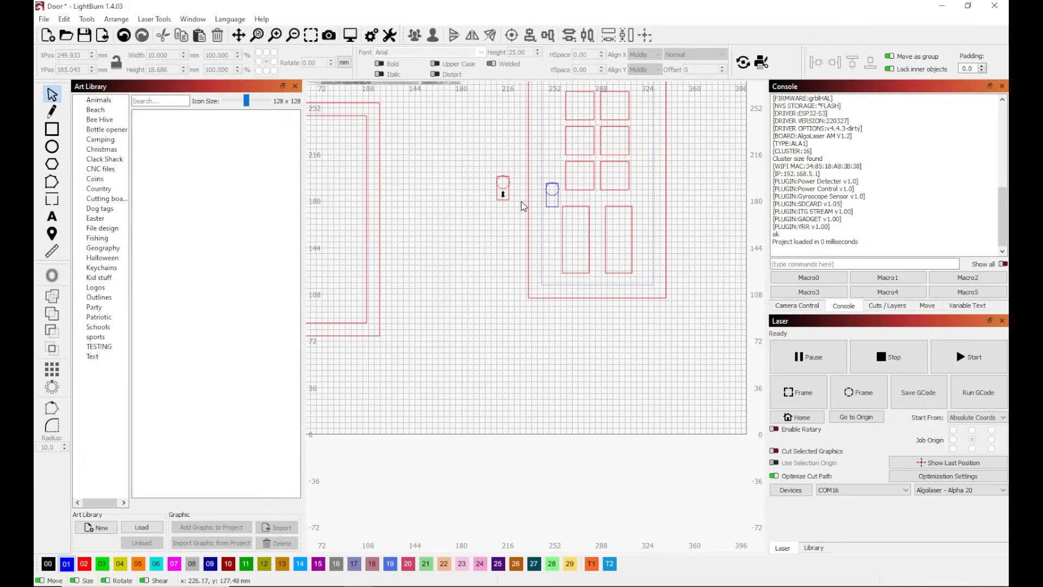
Step: Try to move the separate red keyhole plate farther left from the door
{"action": "scroll", "coordinate": [554, 196], "scroll_direction": "up", "scroll_amount": 3}
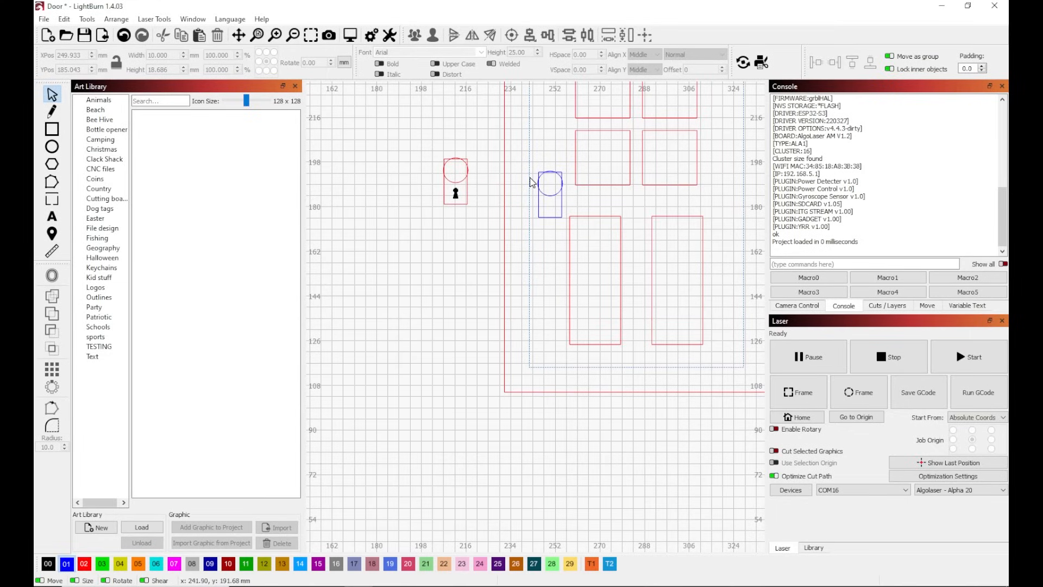
{"action": "scroll", "coordinate": [449, 196], "scroll_direction": "down", "scroll_amount": 4}
{"action": "left_click", "coordinate": [448, 188]}
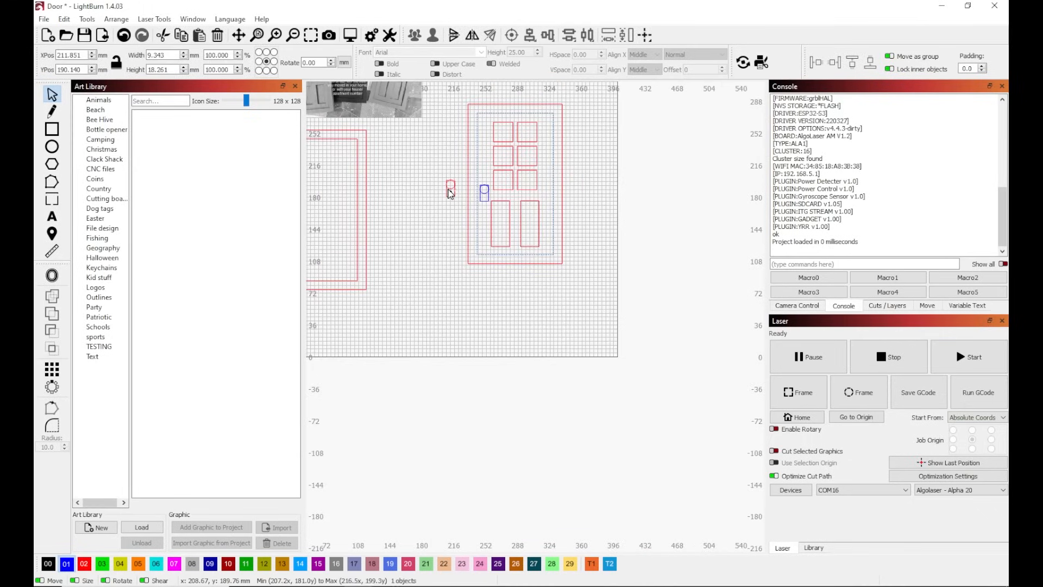
{"action": "left_click_drag", "start_coordinate": [449, 188], "coordinate": [415, 174]}
{"action": "left_click", "coordinate": [124, 35]}
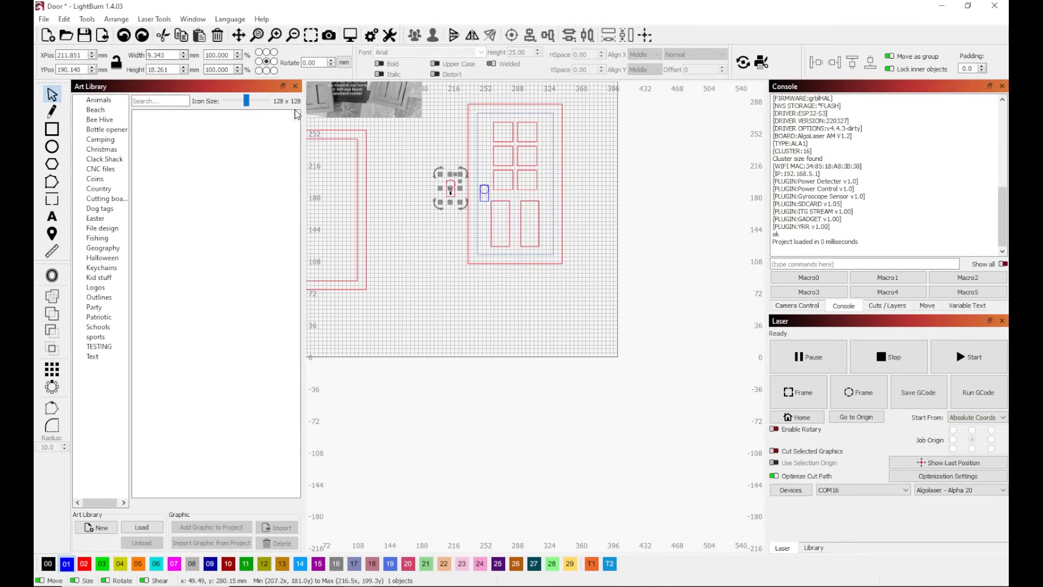
Step: Move the red circle about 11 mm to the left, off the separate keyhole plate
{"action": "scroll", "coordinate": [441, 185], "scroll_direction": "up", "scroll_amount": 5}
{"action": "left_click", "coordinate": [454, 179]}
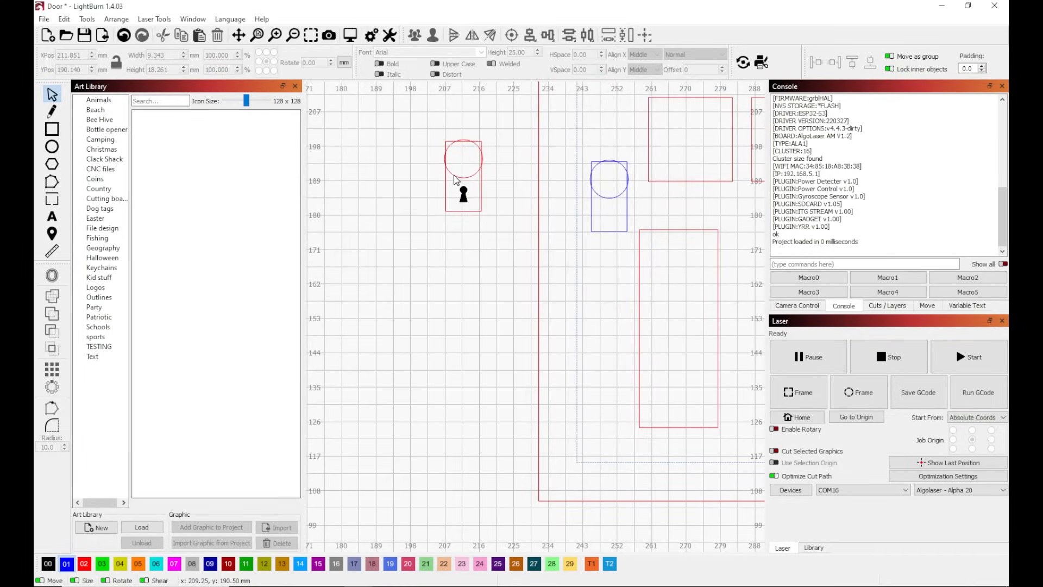
{"action": "left_click", "coordinate": [460, 171]}
{"action": "left_click_drag", "start_coordinate": [461, 172], "coordinate": [424, 159]}
{"action": "left_click", "coordinate": [444, 249]}
Step: Group the red plate rectangle with its keyhole
{"action": "left_click_drag", "start_coordinate": [440, 123], "coordinate": [503, 247]}
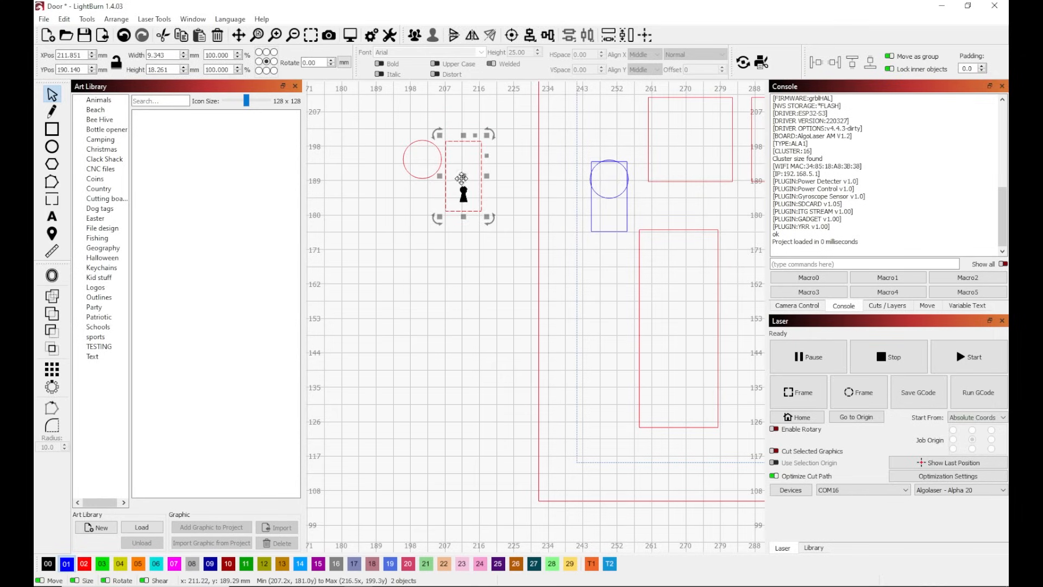
{"action": "right_click", "coordinate": [461, 180]}
{"action": "left_click", "coordinate": [486, 258]}
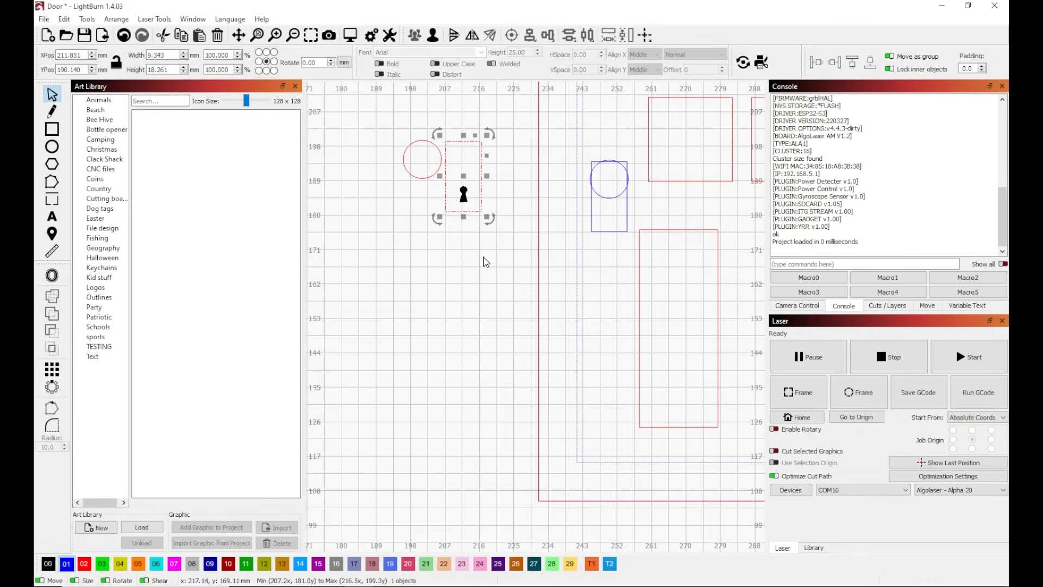
Step: Move the red knob circle and keyhole plate into the separate frame's upper right corner, spacing the circle away from the plate
{"action": "scroll", "coordinate": [484, 257], "scroll_direction": "up", "scroll_amount": 2}
{"action": "scroll", "coordinate": [483, 260], "scroll_direction": "down", "scroll_amount": 6}
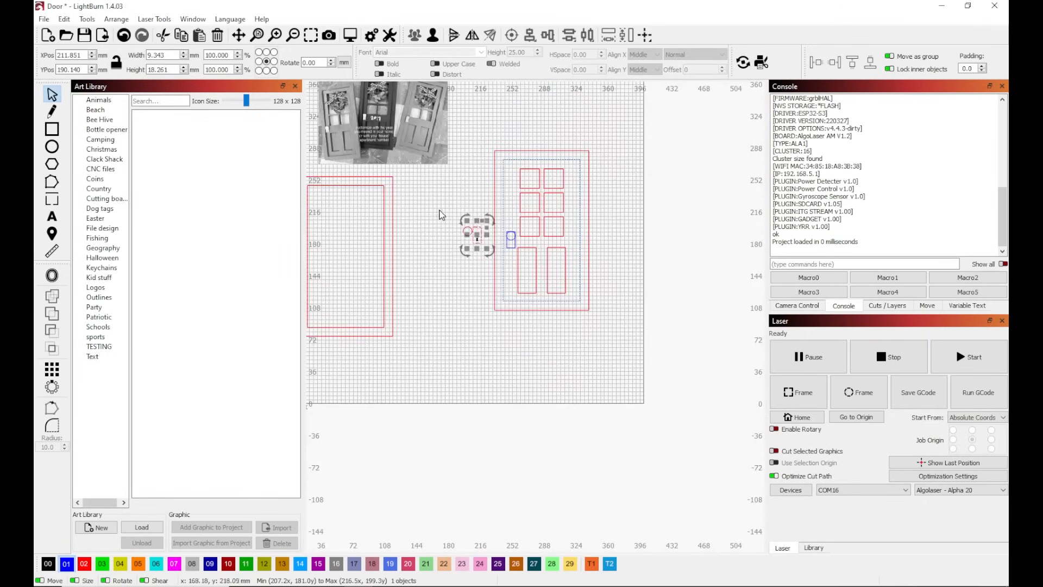
{"action": "left_click", "coordinate": [440, 216]}
{"action": "left_click", "coordinate": [468, 232]}
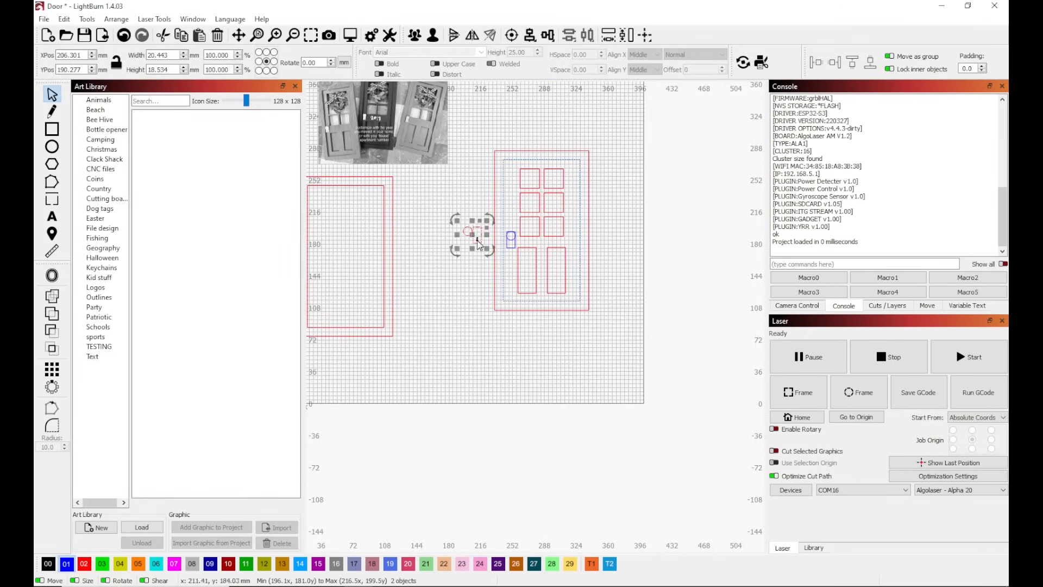
{"action": "left_click_drag", "start_coordinate": [468, 233], "coordinate": [366, 202]}
{"action": "scroll", "coordinate": [363, 212], "scroll_direction": "up", "scroll_amount": 2}
{"action": "scroll", "coordinate": [361, 207], "scroll_direction": "up", "scroll_amount": 2}
{"action": "left_click", "coordinate": [341, 189]}
{"action": "left_click", "coordinate": [367, 188]}
{"action": "left_click_drag", "start_coordinate": [378, 183], "coordinate": [363, 182]}
{"action": "left_click", "coordinate": [491, 203]}
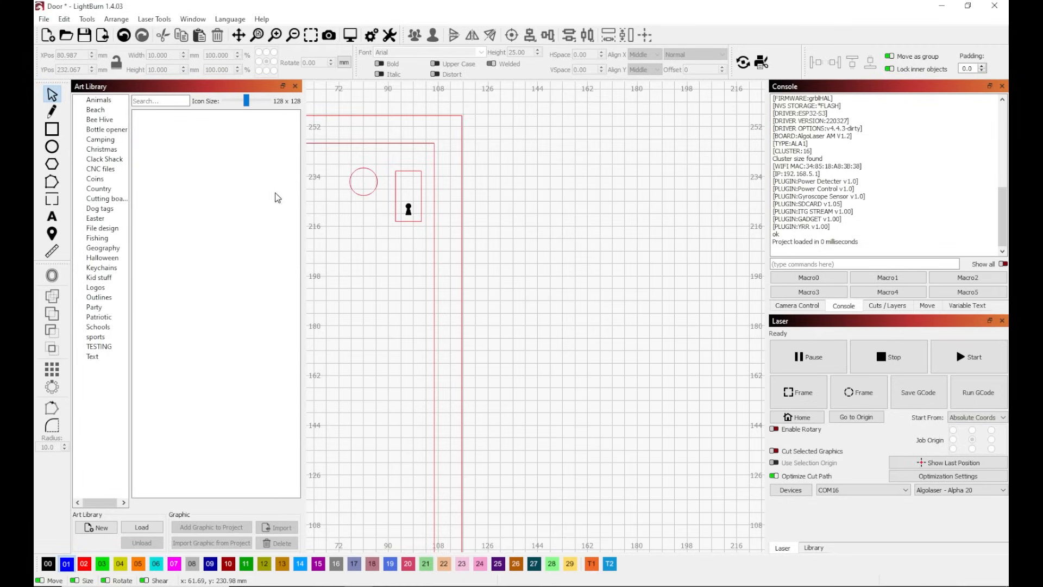
Step: Offset the red knob circle inward by 1 mm, keeping the original circle
{"action": "left_click", "coordinate": [351, 192]}
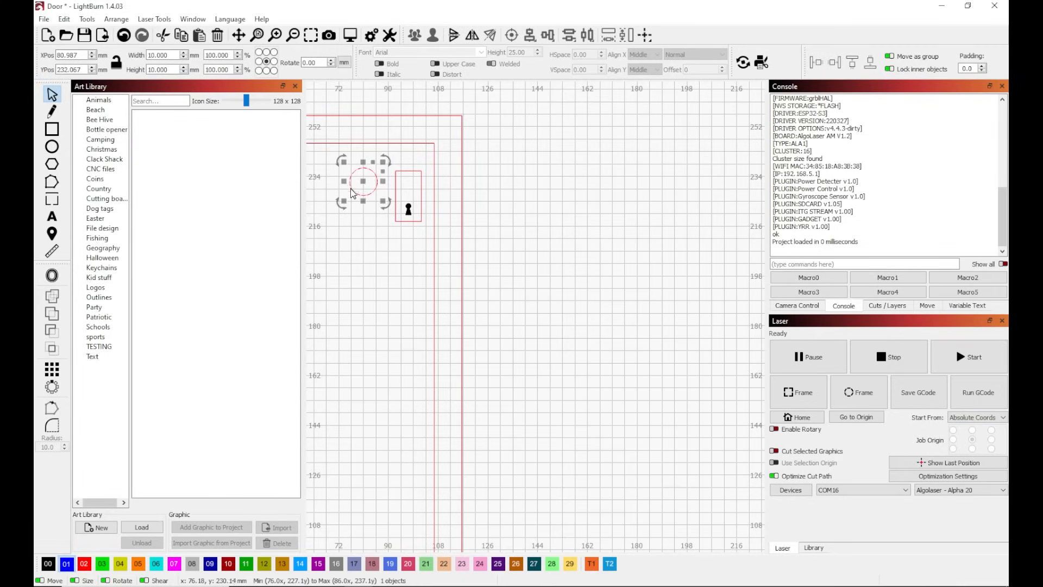
{"action": "left_click", "coordinate": [53, 276]}
{"action": "left_click_drag", "start_coordinate": [567, 260], "coordinate": [492, 263]}
{"action": "type", "text": "1"}
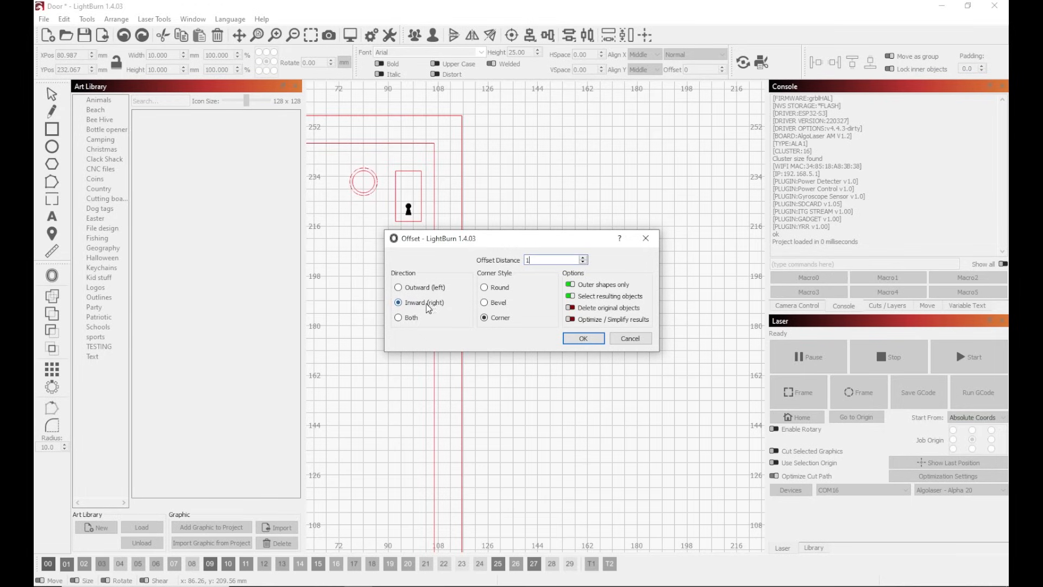
{"action": "left_click", "coordinate": [589, 338]}
{"action": "left_click", "coordinate": [380, 286]}
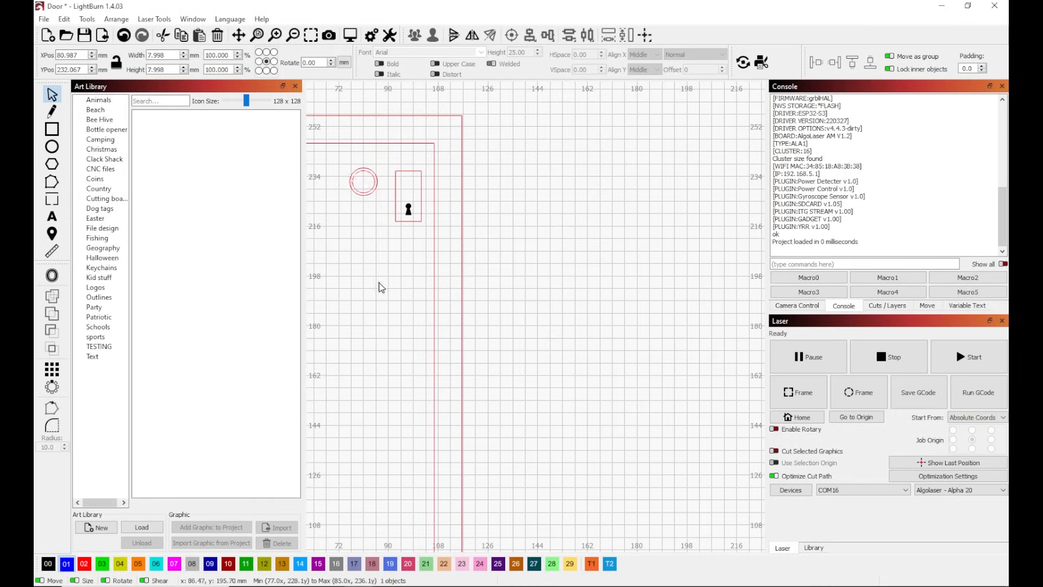
Step: Offset the knob's new inner circle inward by another 1 mm to create a third concentric circle
{"action": "left_click", "coordinate": [375, 185]}
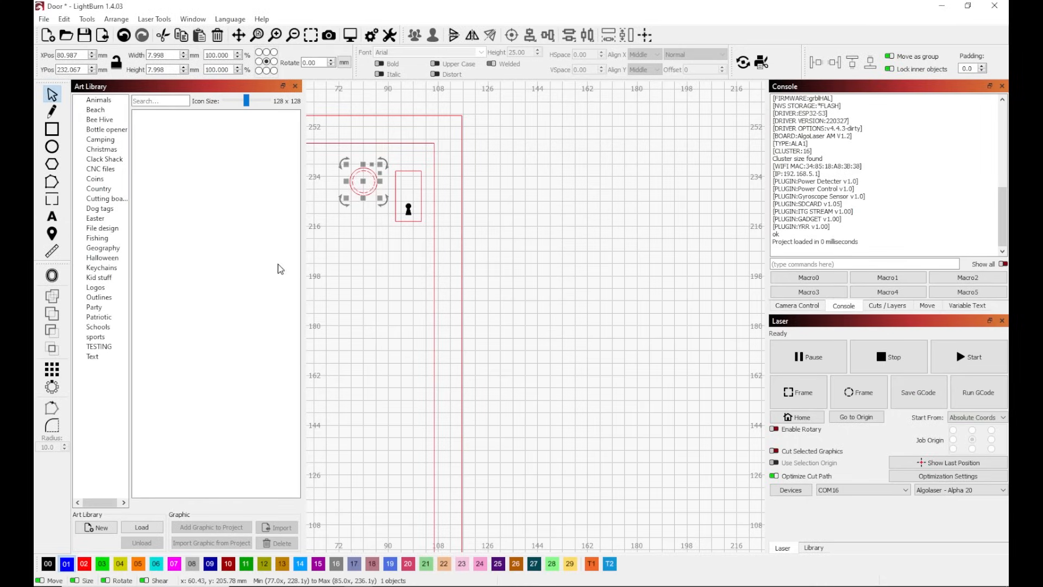
{"action": "left_click", "coordinate": [52, 275]}
{"action": "left_click", "coordinate": [584, 338]}
{"action": "left_click", "coordinate": [363, 267]}
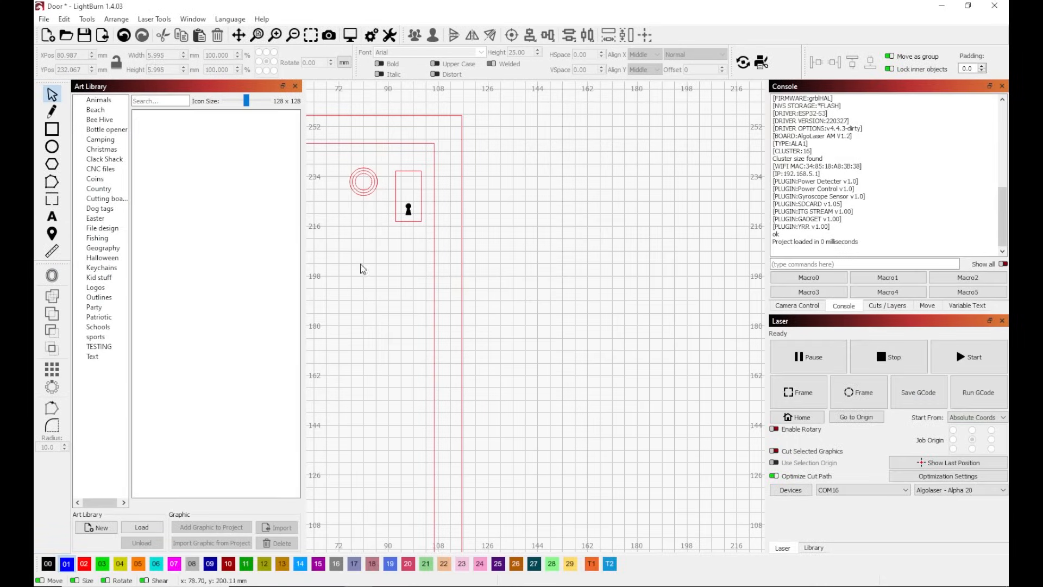
Step: Assign the knob's two inner circles to black layer 00 to make a filled ring
{"action": "left_click", "coordinate": [371, 178]}
{"action": "scroll", "coordinate": [369, 179], "scroll_direction": "up", "scroll_amount": 5}
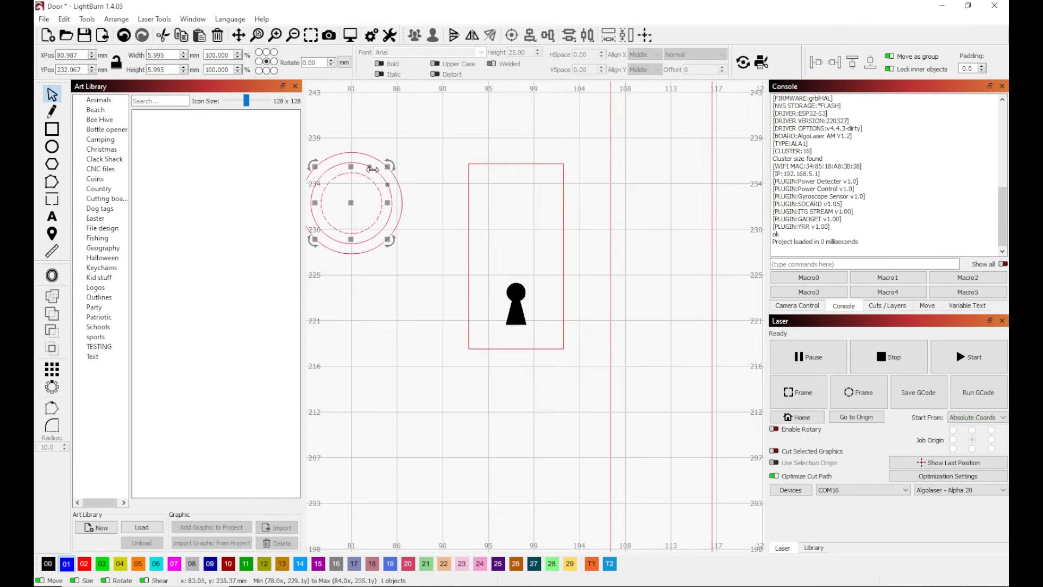
{"action": "left_click", "coordinate": [377, 172], "text": "shift"}
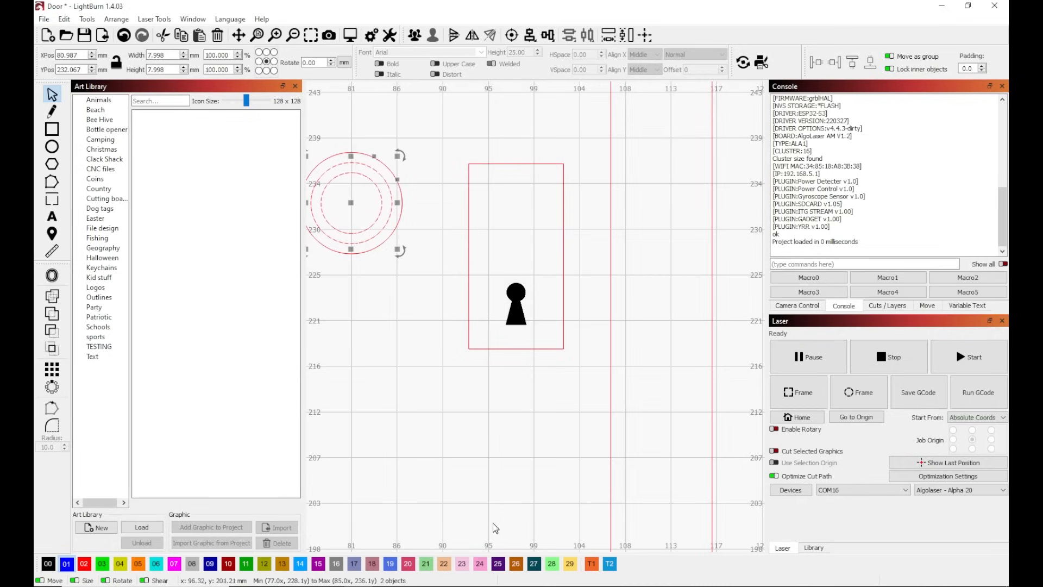
{"action": "left_click", "coordinate": [48, 563]}
{"action": "left_click", "coordinate": [391, 343]}
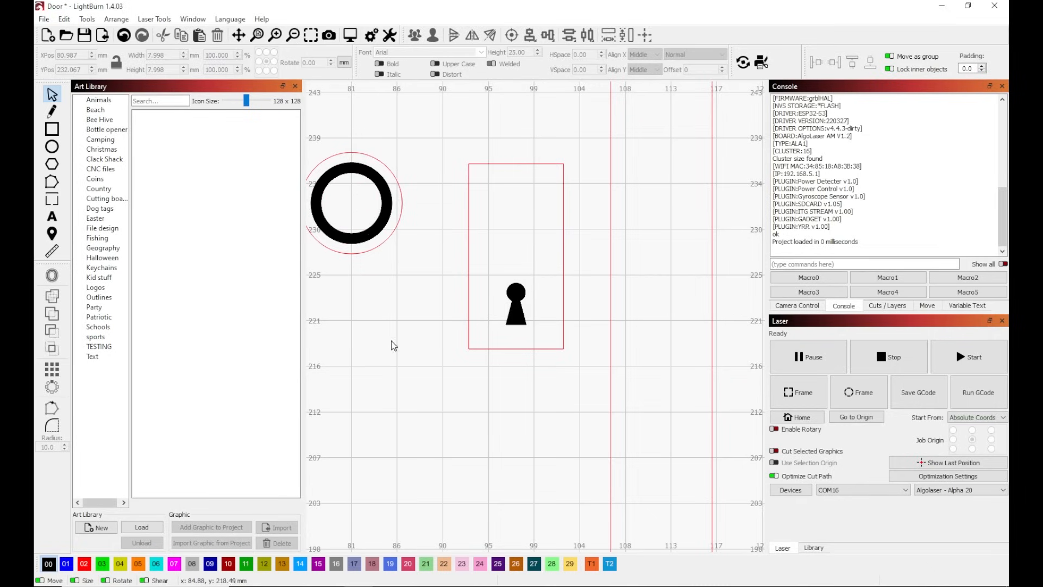
Step: Copy the complete door design and move the original about 47 mm right and 28 mm down
{"action": "scroll", "coordinate": [370, 235], "scroll_direction": "down", "scroll_amount": 2}
{"action": "scroll", "coordinate": [369, 234], "scroll_direction": "down", "scroll_amount": 8}
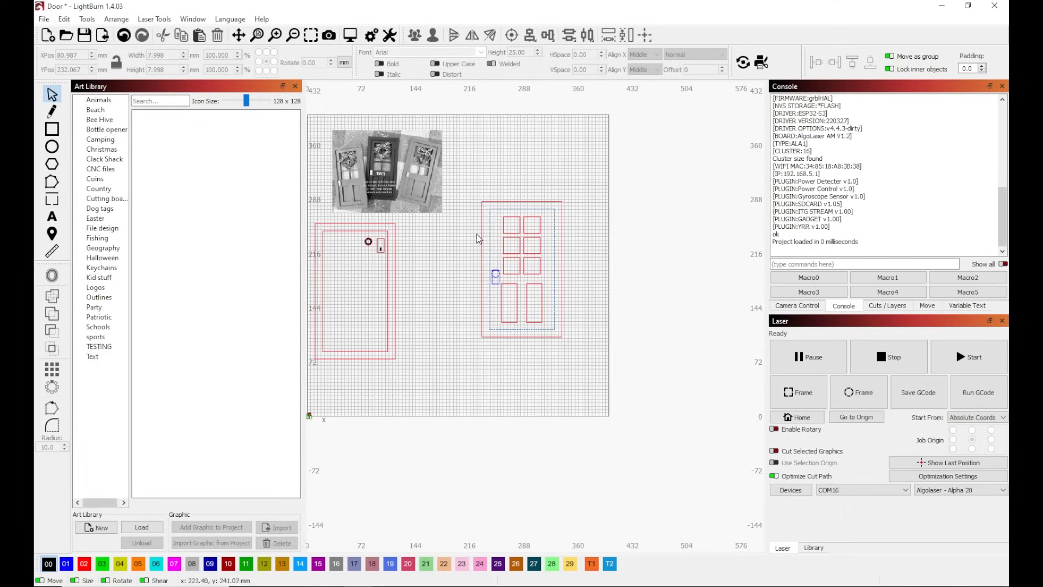
{"action": "scroll", "coordinate": [513, 232], "scroll_direction": "up", "scroll_amount": 2}
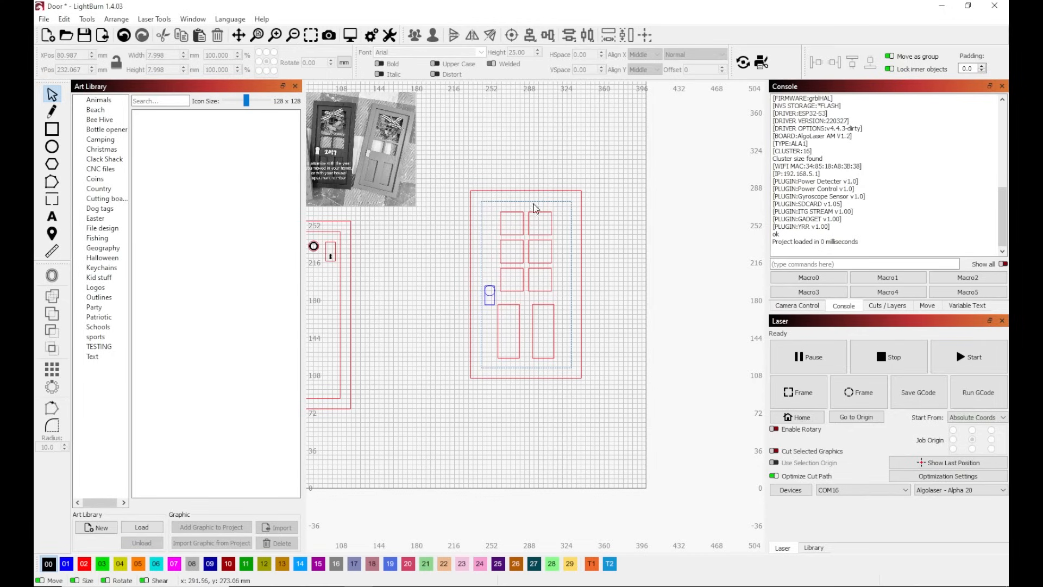
{"action": "left_click_drag", "start_coordinate": [457, 151], "coordinate": [610, 424]}
{"action": "right_click", "coordinate": [525, 284]}
{"action": "left_click", "coordinate": [548, 305]}
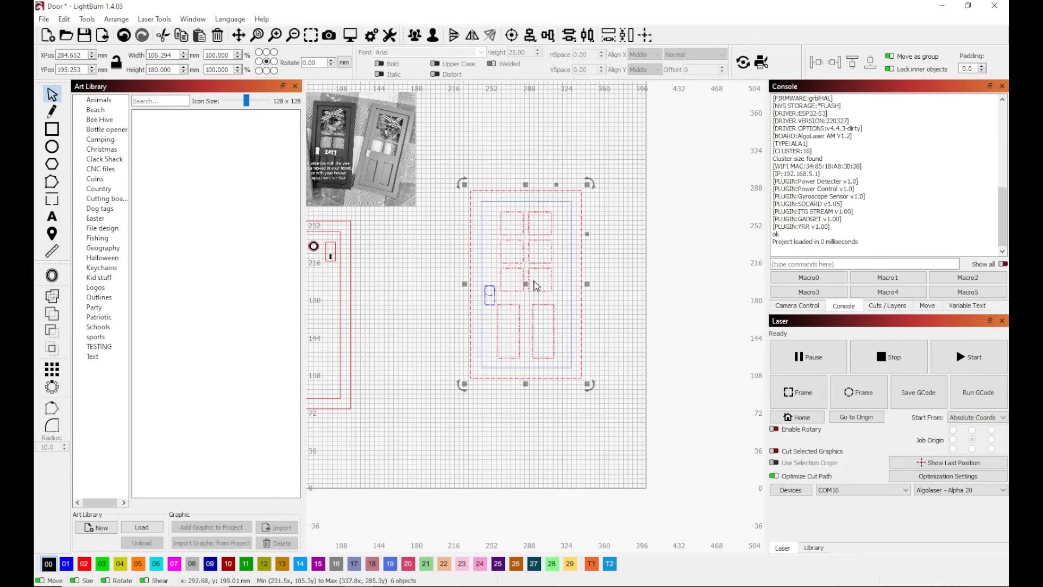
{"action": "left_click_drag", "start_coordinate": [525, 282], "coordinate": [574, 315]}
Step: Paste the copied door and place it between the separate frame and the original door
{"action": "right_click", "coordinate": [426, 286]}
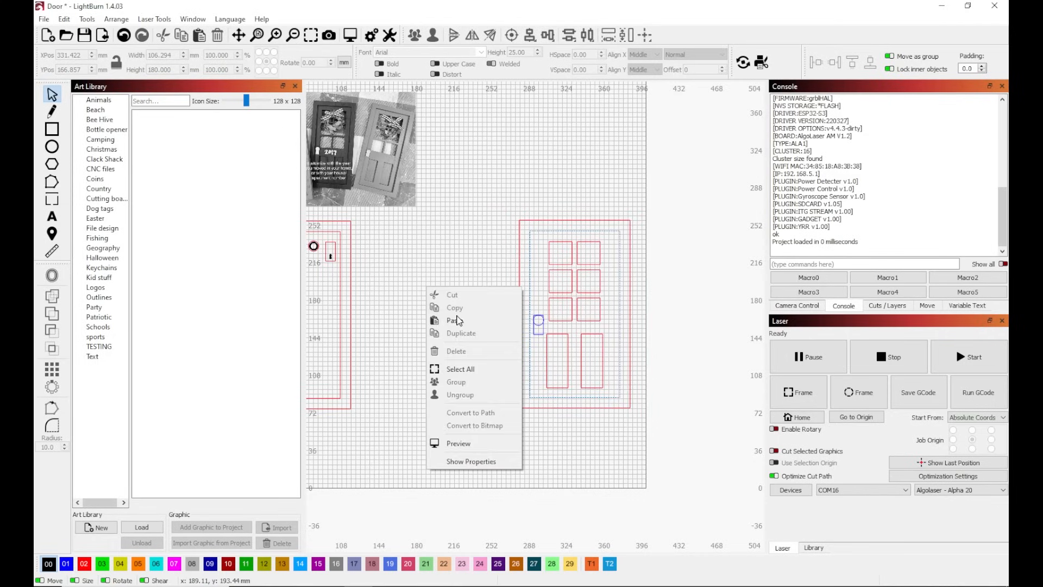
{"action": "left_click", "coordinate": [455, 320]}
{"action": "left_click_drag", "start_coordinate": [426, 284], "coordinate": [422, 318]}
{"action": "left_click", "coordinate": [448, 434]}
Step: Group all shapes of the middle door copy
{"action": "left_click_drag", "start_coordinate": [359, 211], "coordinate": [495, 438]}
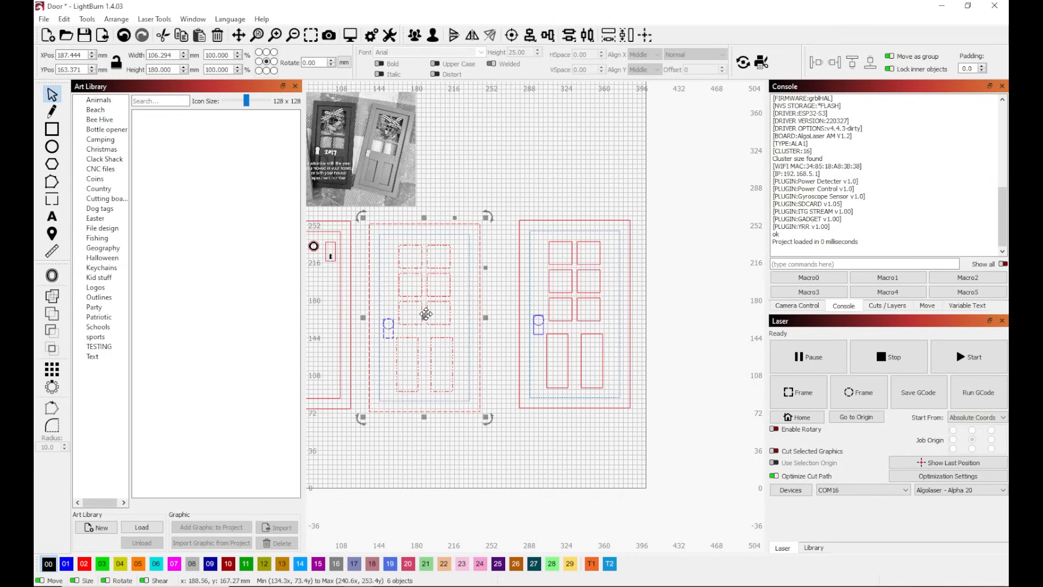
{"action": "right_click", "coordinate": [426, 314]}
{"action": "left_click", "coordinate": [459, 410]}
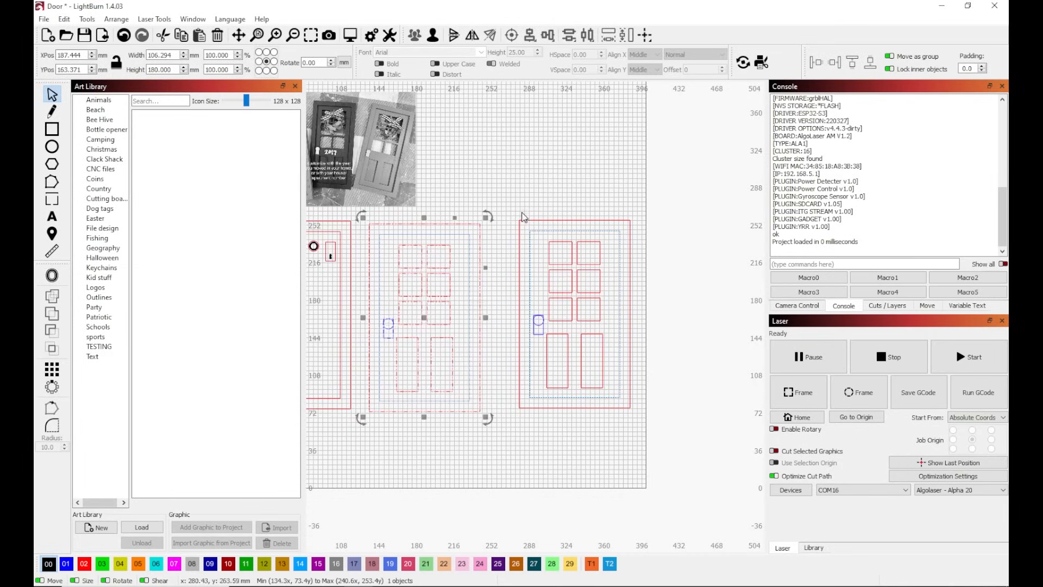
{"action": "left_click", "coordinate": [527, 208]}
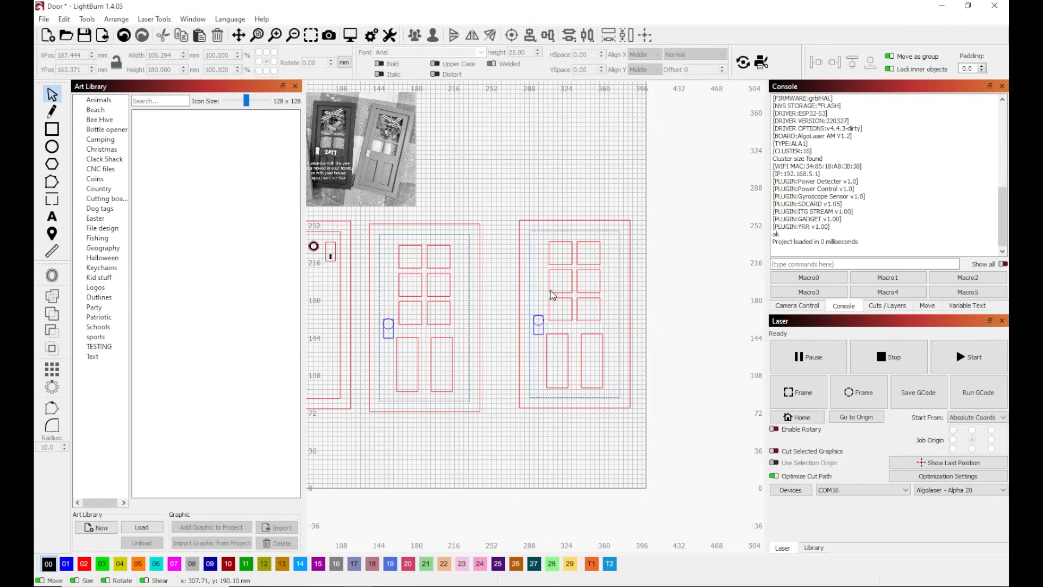
Step: Delete the blue knob circle and plate rectangle from the right-hand door
{"action": "left_click", "coordinate": [542, 321]}
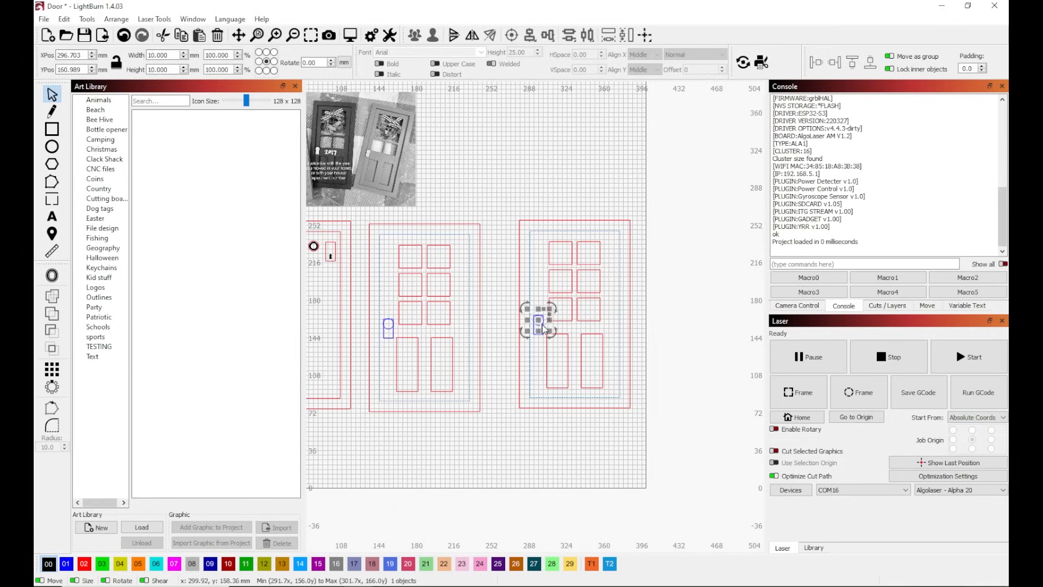
{"action": "left_click", "coordinate": [559, 346]}
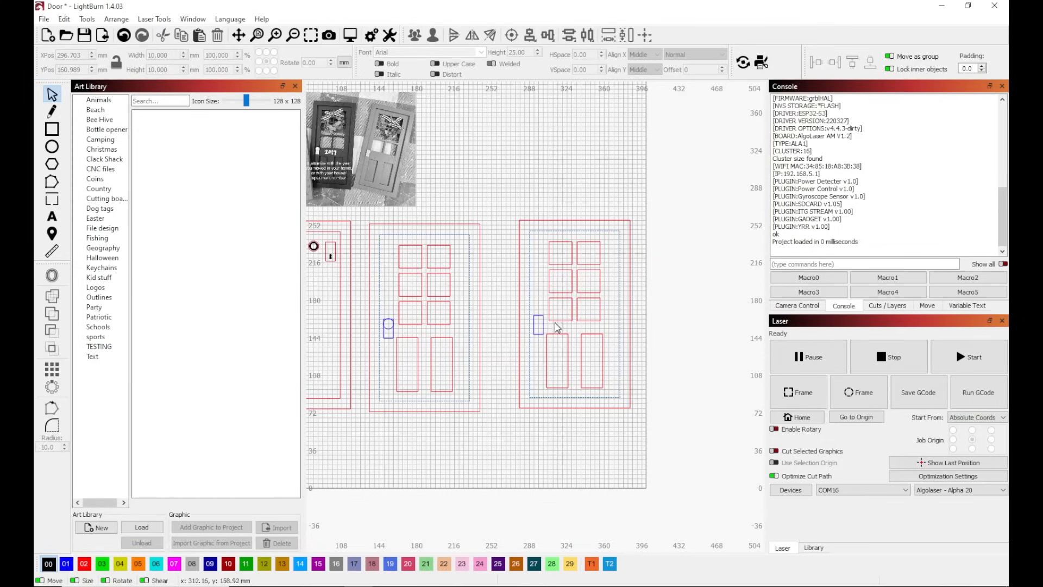
{"action": "left_click", "coordinate": [544, 325]}
{"action": "key", "text": "Delete"}
Step: Delete the inner border rectangle and the two lower panels from the right-hand door, keeping its six windows
{"action": "left_click", "coordinate": [530, 297]}
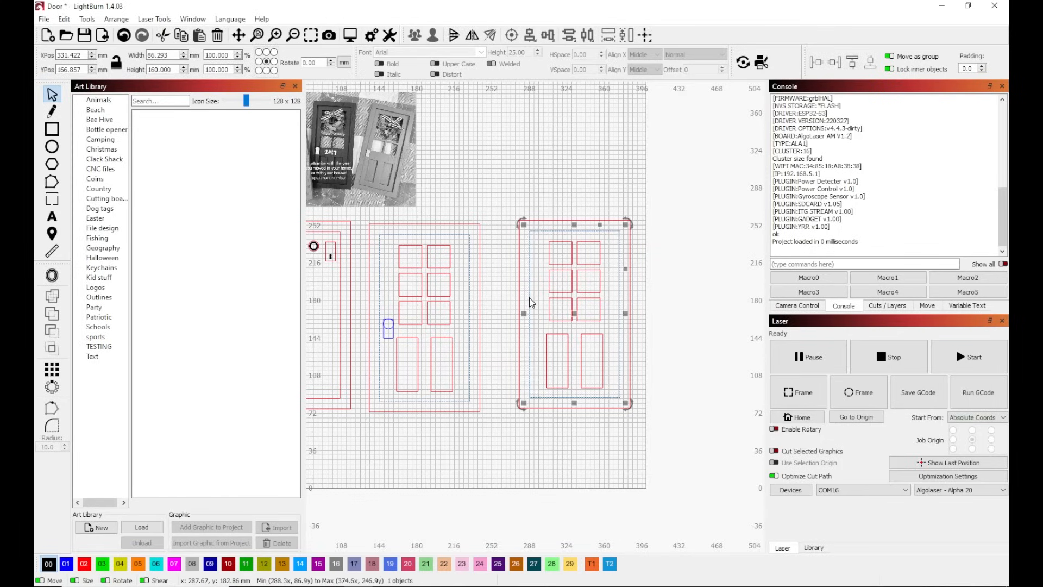
{"action": "key", "text": "Delete"}
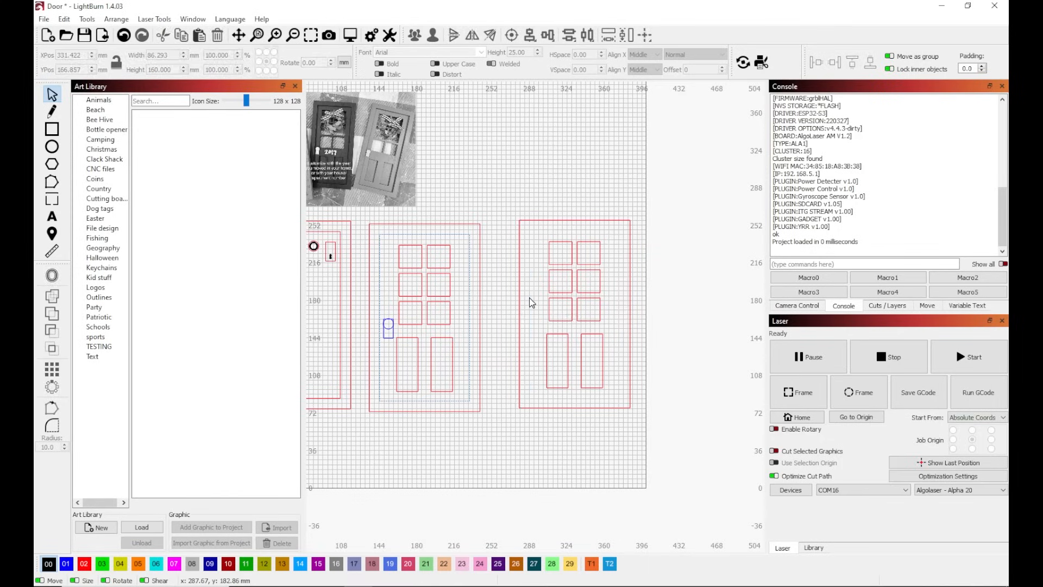
{"action": "left_click", "coordinate": [569, 354]}
{"action": "key", "text": "Delete"}
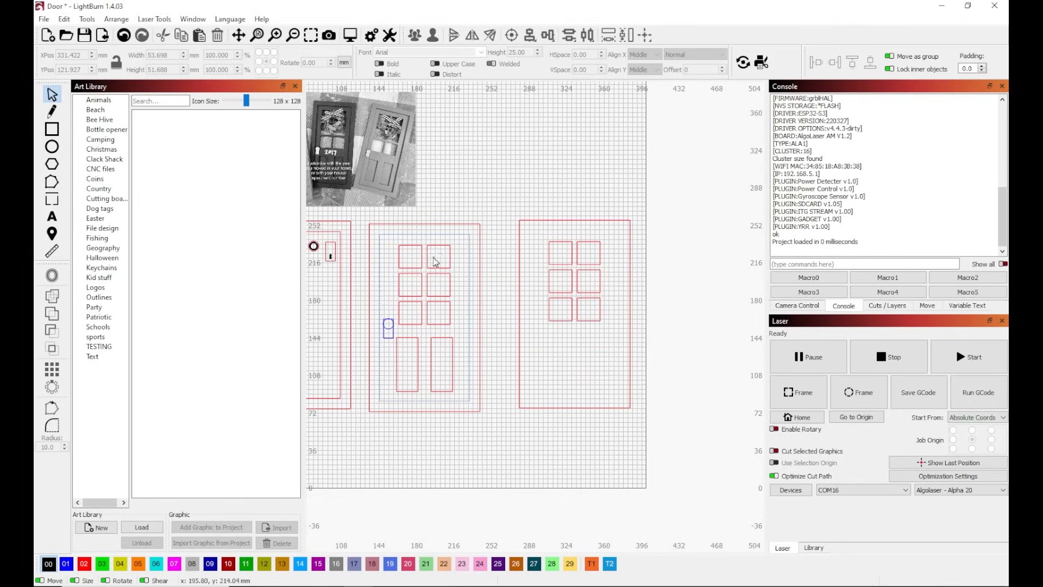
Step: Group the left-hand frame together with its knob and keyhole plate
{"action": "scroll", "coordinate": [389, 181], "scroll_direction": "up", "scroll_amount": 3}
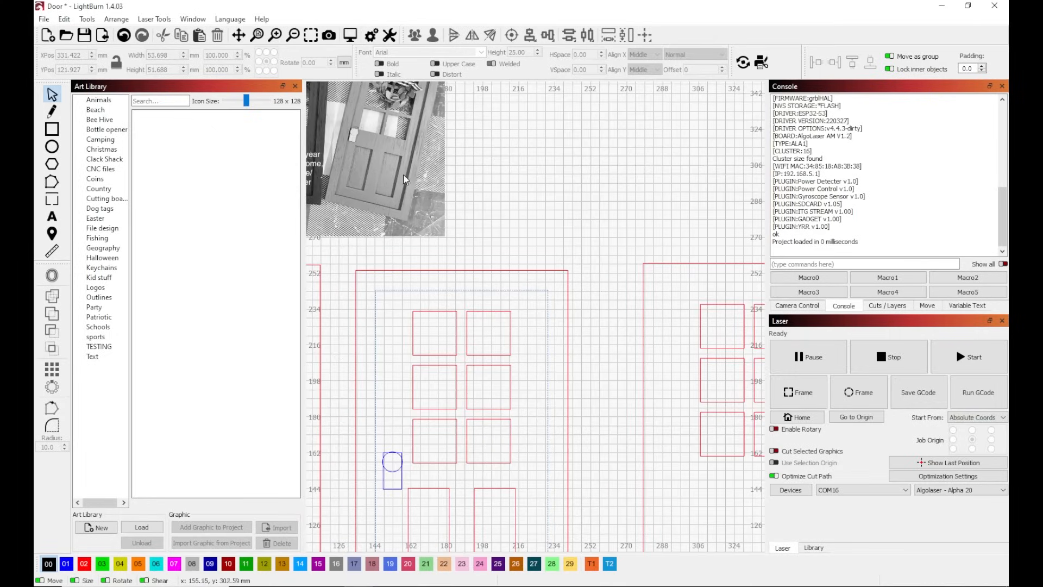
{"action": "scroll", "coordinate": [562, 290], "scroll_direction": "down", "scroll_amount": 5}
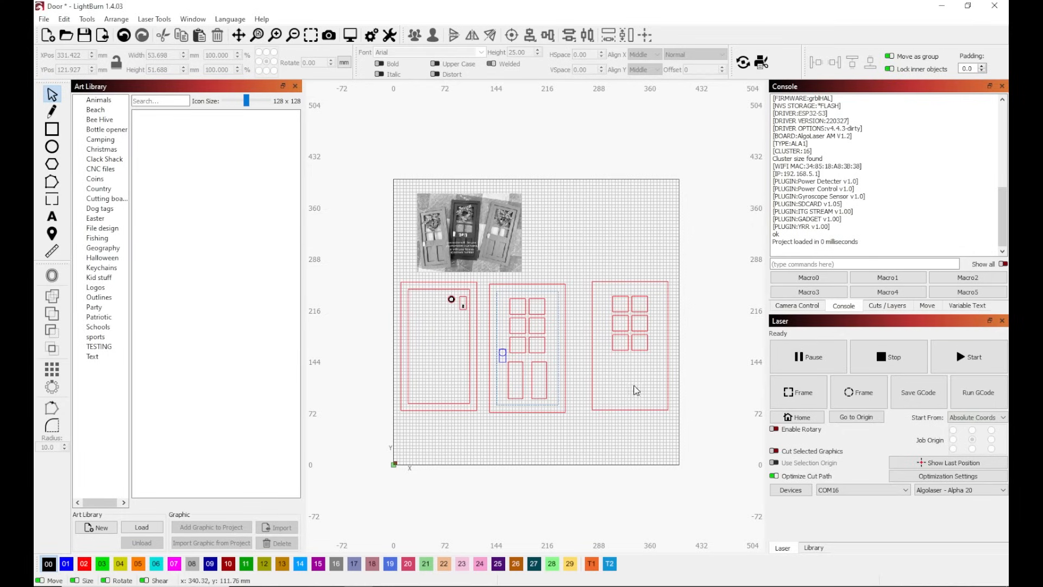
{"action": "left_click_drag", "start_coordinate": [369, 275], "coordinate": [720, 457]}
{"action": "left_click_drag", "start_coordinate": [368, 271], "coordinate": [488, 434]}
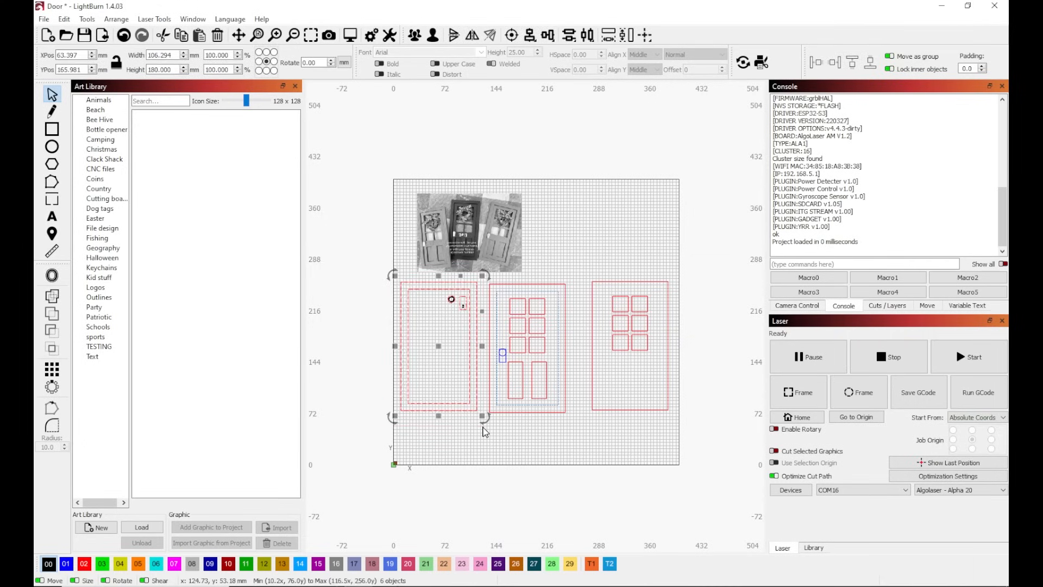
{"action": "right_click", "coordinate": [438, 345]}
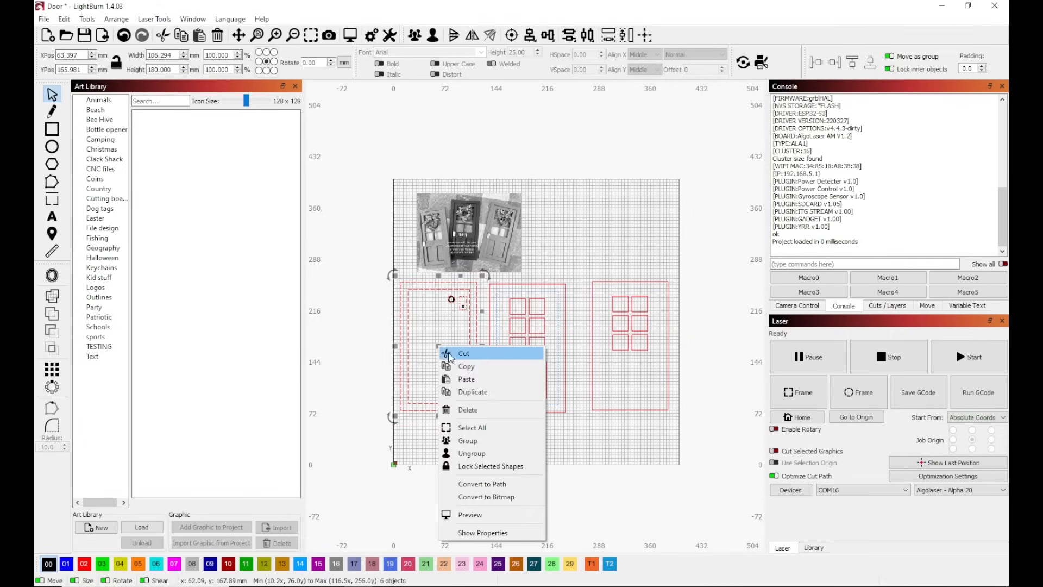
{"action": "left_click", "coordinate": [492, 440]}
{"action": "left_click", "coordinate": [578, 264]}
Step: Group the right-hand door outline with its six windows
{"action": "left_click_drag", "start_coordinate": [577, 242], "coordinate": [695, 477]}
{"action": "right_click", "coordinate": [629, 344]}
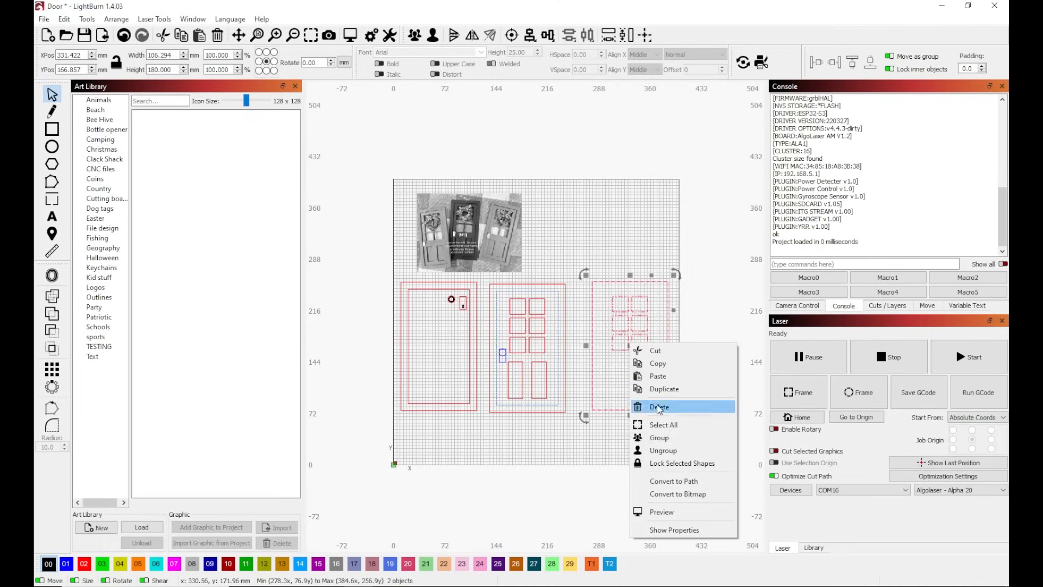
{"action": "left_click", "coordinate": [659, 438]}
Step: Align the three door layer groups in a row on a common horizontal centre line
{"action": "left_click_drag", "start_coordinate": [353, 246], "coordinate": [701, 514]}
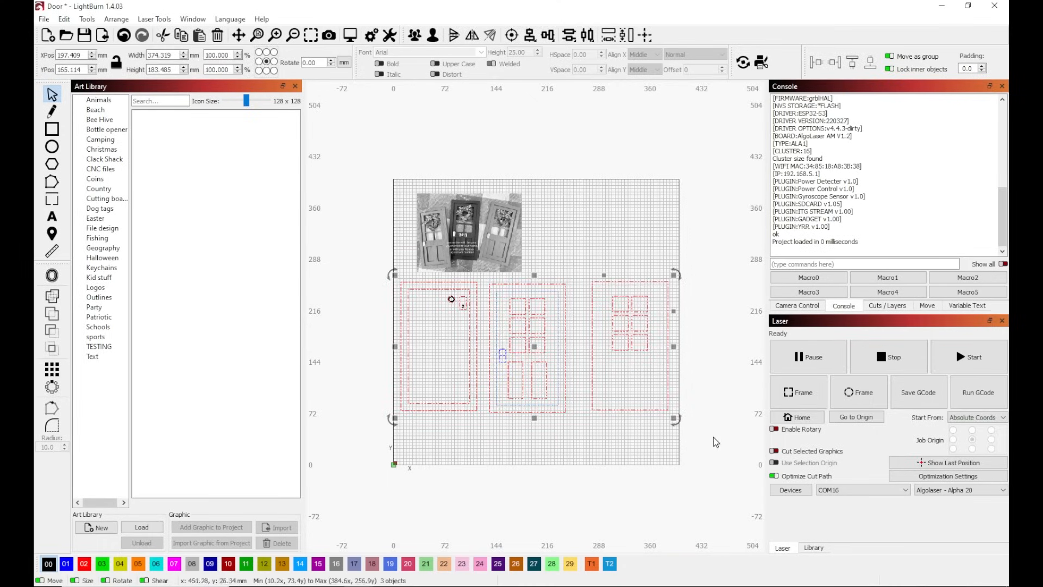
{"action": "left_click", "coordinate": [550, 39]}
{"action": "left_click", "coordinate": [577, 60]}
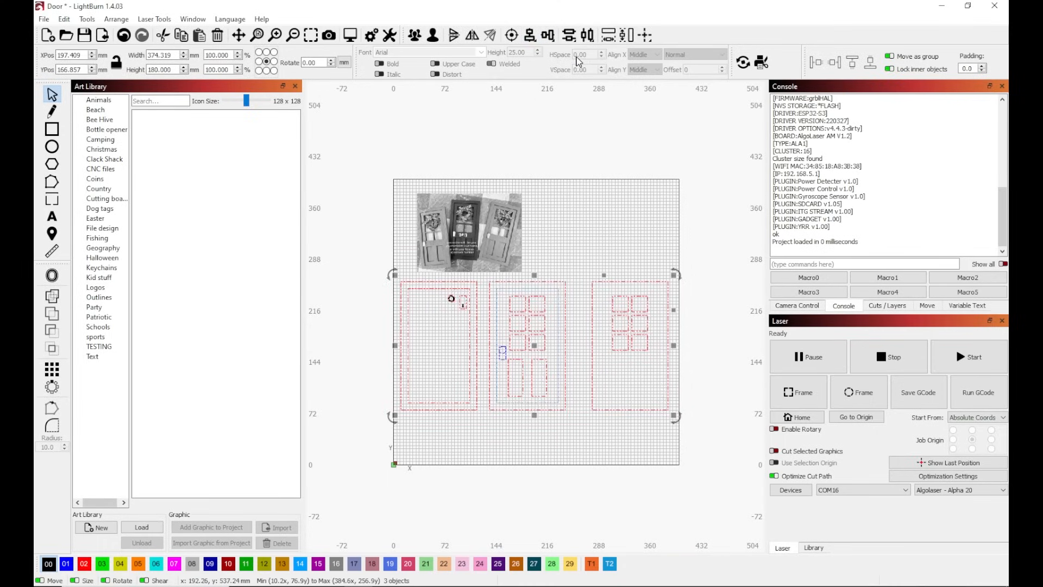
{"action": "left_click", "coordinate": [596, 193]}
Step: Nudge the middle door group 11 mm left, close to the frame
{"action": "left_click", "coordinate": [533, 332]}
{"action": "key", "text": "Left"}
{"action": "key", "text": "Left"}
{"action": "key", "text": "Left"}
{"action": "key", "text": "Left"}
{"action": "key", "text": "Left"}
{"action": "key", "text": "Left"}
{"action": "key", "text": "Left"}
{"action": "key", "text": "Left"}
{"action": "key", "text": "Left"}
{"action": "key", "text": "Left"}
{"action": "key", "text": "Left"}
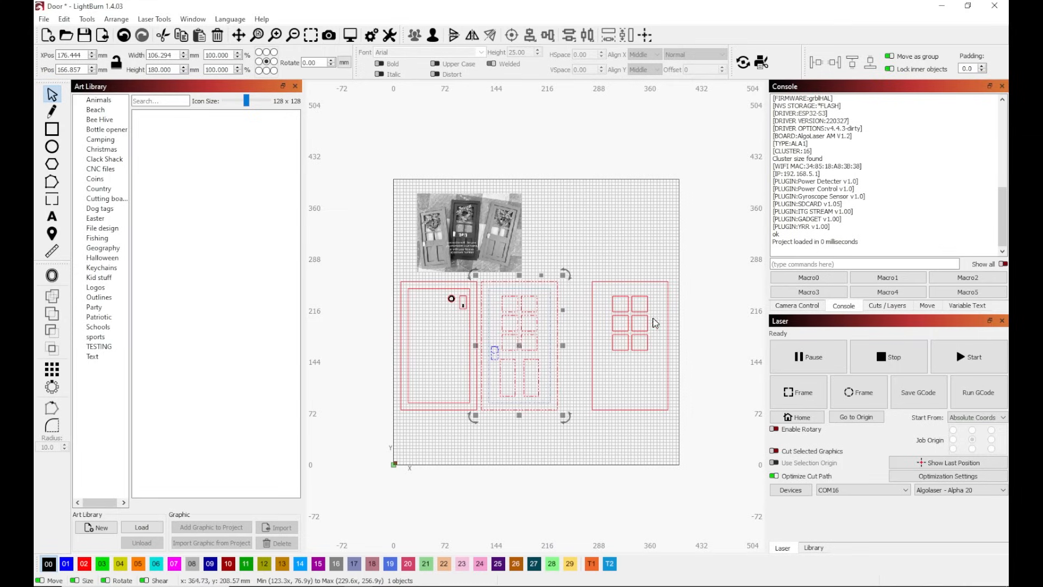
Step: Nudge the right-hand door group 43 mm left, close to the middle door
{"action": "left_click", "coordinate": [631, 329]}
{"action": "key", "text": "Left"}
{"action": "key", "text": "Left"}
{"action": "key", "text": "Left"}
{"action": "key", "text": "Left"}
{"action": "key", "text": "Left"}
{"action": "key", "text": "Left"}
{"action": "key", "text": "Left"}
{"action": "key", "text": "Left"}
{"action": "key", "text": "Left"}
{"action": "key", "text": "Left"}
{"action": "key", "text": "Left"}
{"action": "key", "text": "Left"}
{"action": "key", "text": "Left"}
{"action": "key", "text": "Left"}
{"action": "key", "text": "Left"}
{"action": "key", "text": "Left"}
{"action": "key", "text": "Left"}
{"action": "key", "text": "Left"}
{"action": "key", "text": "Left"}
{"action": "key", "text": "Left"}
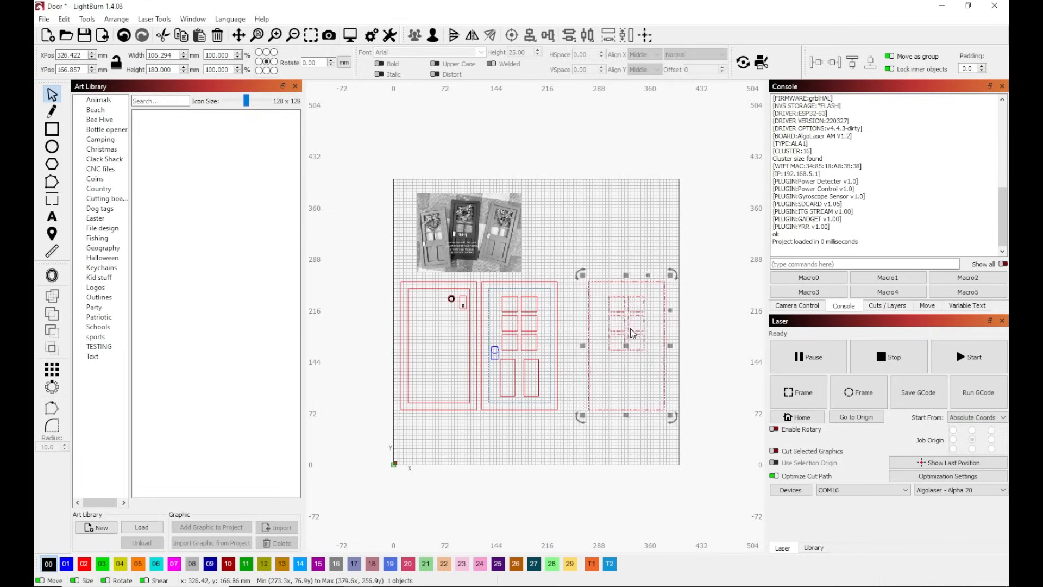
{"action": "key", "text": "Left"}
{"action": "key", "text": "Left"}
{"action": "key", "text": "Left"}
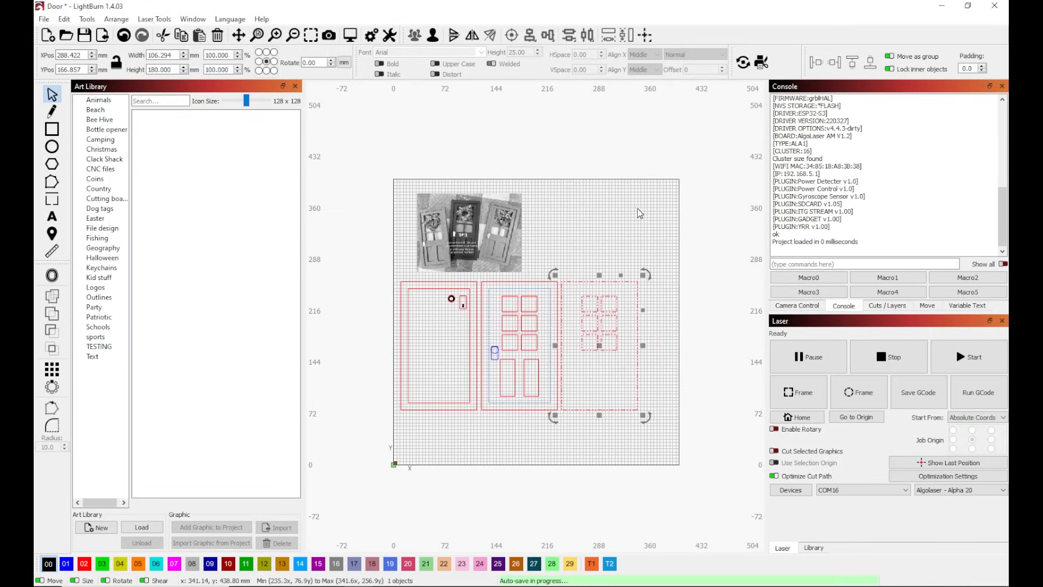
Step: Delete the reference photo and select all three door layer groups
{"action": "left_click", "coordinate": [616, 252]}
{"action": "left_click", "coordinate": [485, 219]}
{"action": "key", "text": "Delete"}
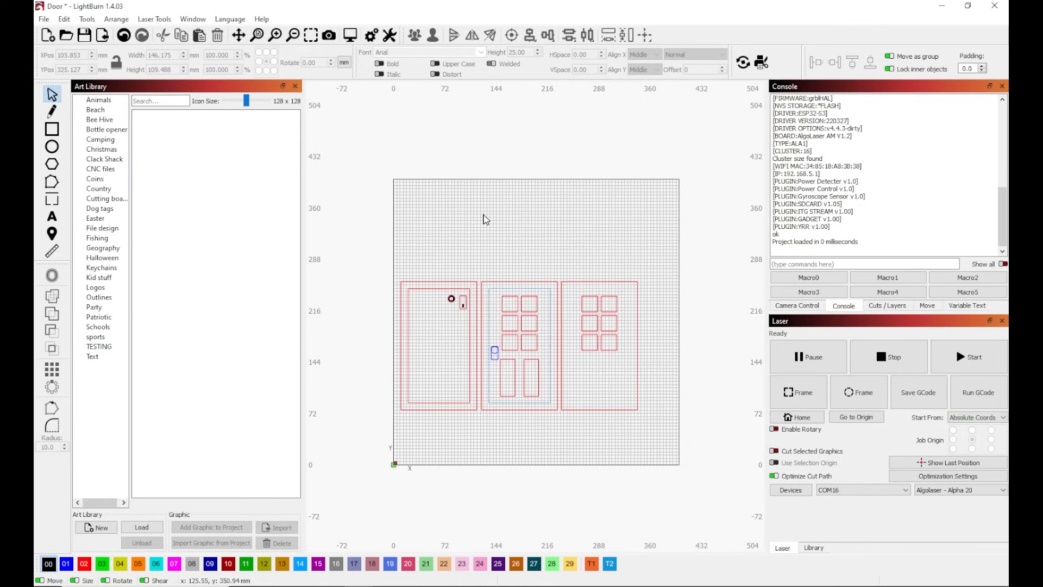
{"action": "left_click_drag", "start_coordinate": [356, 245], "coordinate": [728, 535]}
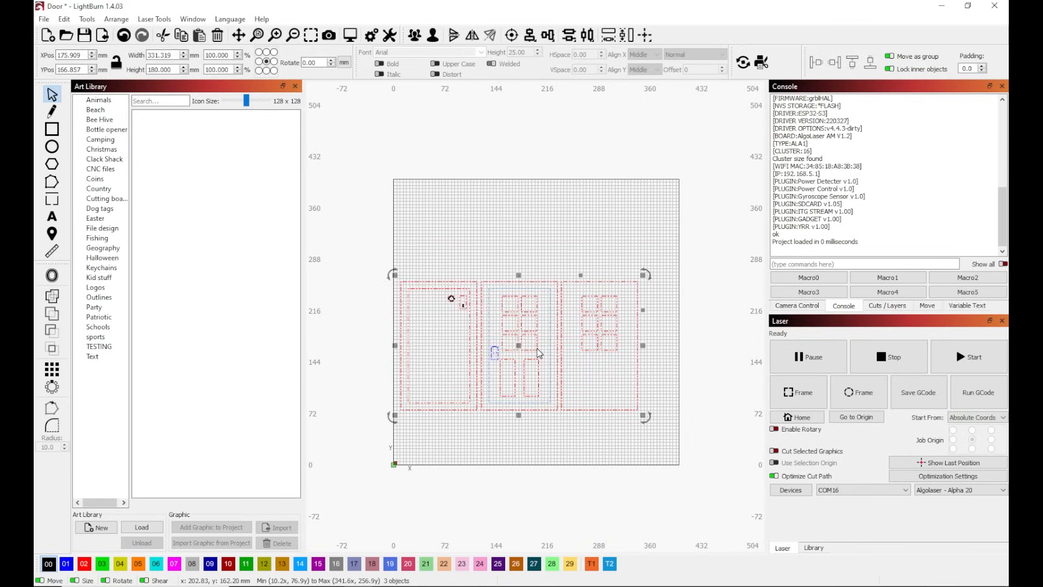
Step: Update the camera overlay of the bed and place the three door groups over the material near the bed's upper edge
{"action": "left_click_drag", "start_coordinate": [522, 348], "coordinate": [540, 263]}
{"action": "left_click", "coordinate": [797, 306]}
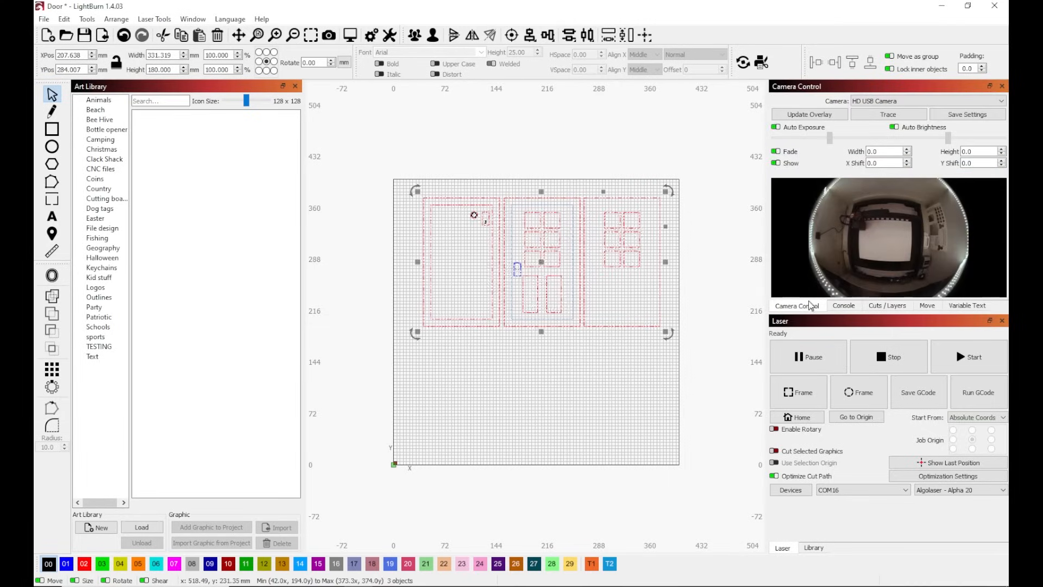
{"action": "left_click", "coordinate": [808, 114]}
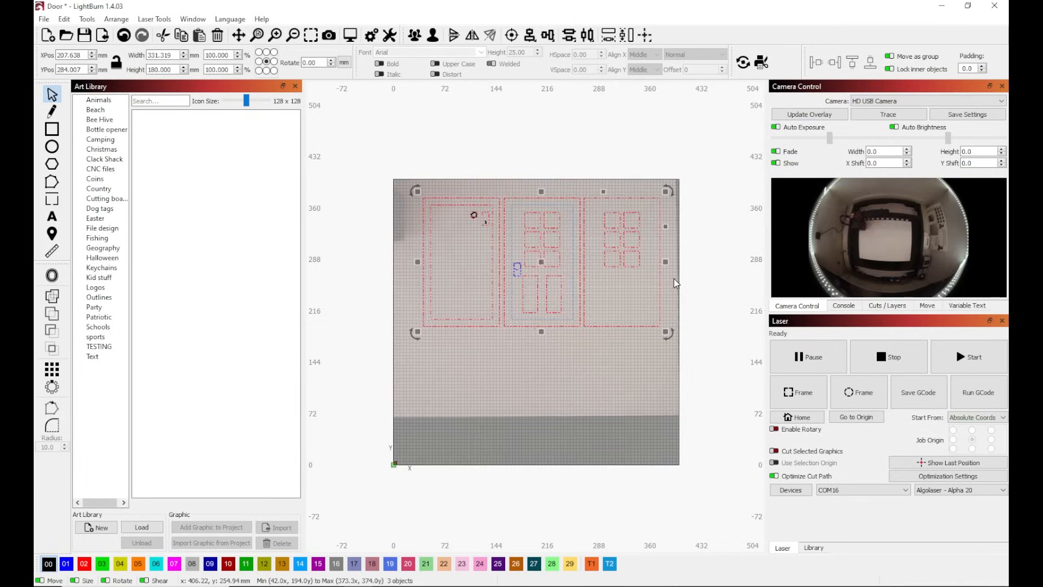
{"action": "left_click_drag", "start_coordinate": [546, 261], "coordinate": [546, 251]}
{"action": "left_click", "coordinate": [715, 265]}
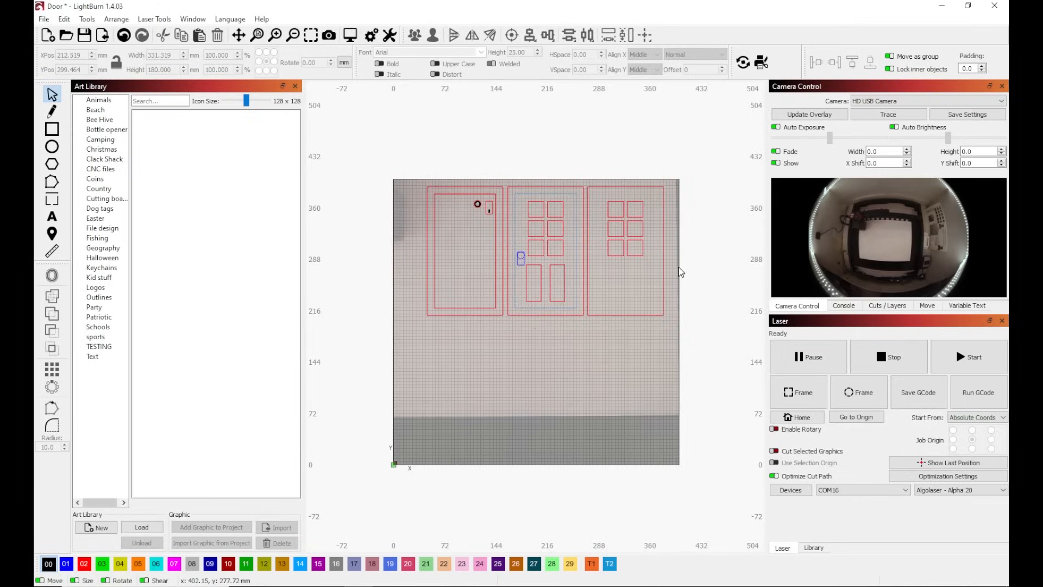
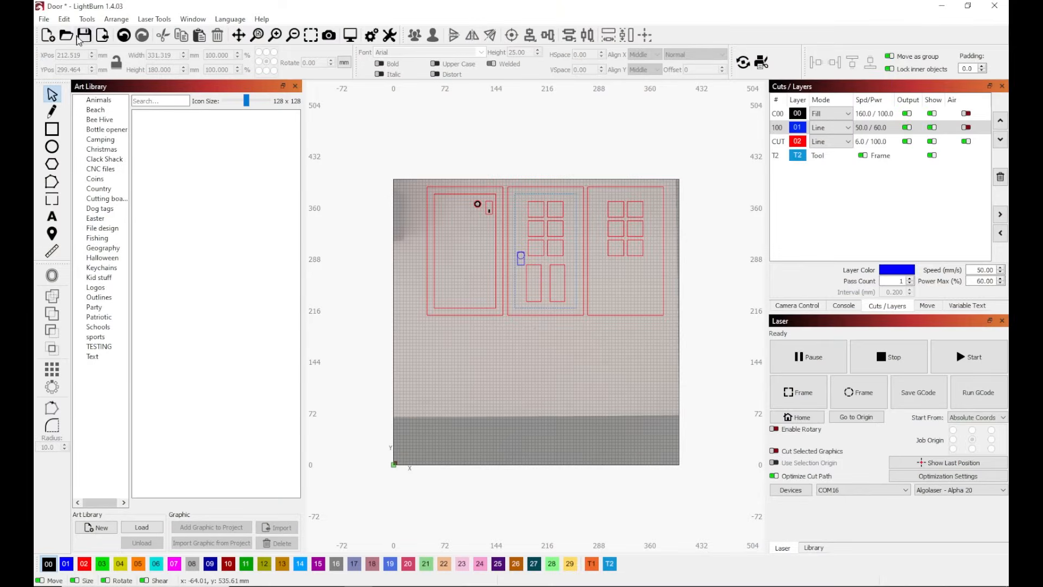
Step: Save the Door project and copy the middle door group
{"action": "key", "text": "ctrl+s"}
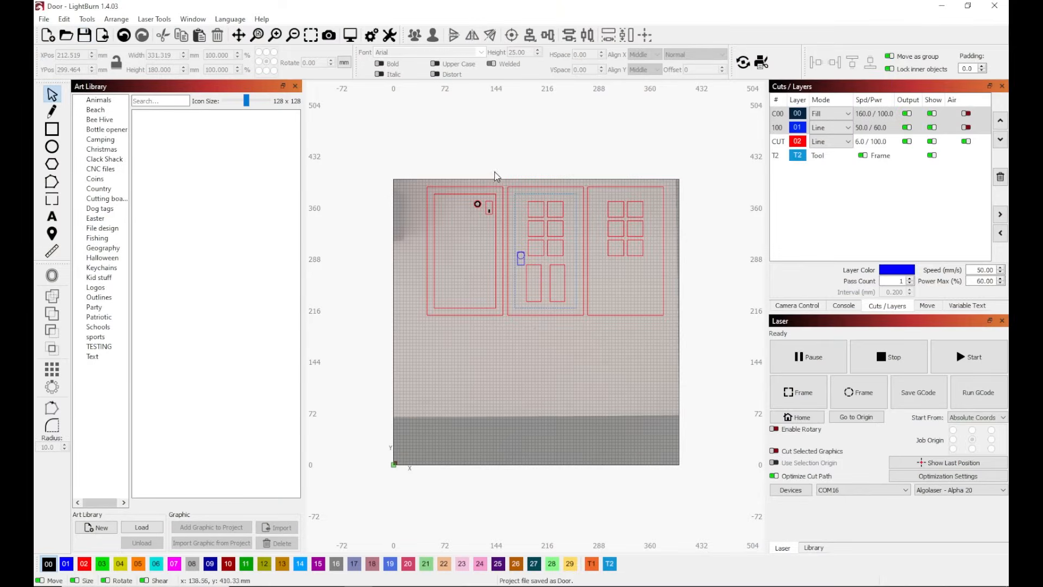
{"action": "left_click_drag", "start_coordinate": [499, 158], "coordinate": [596, 347]}
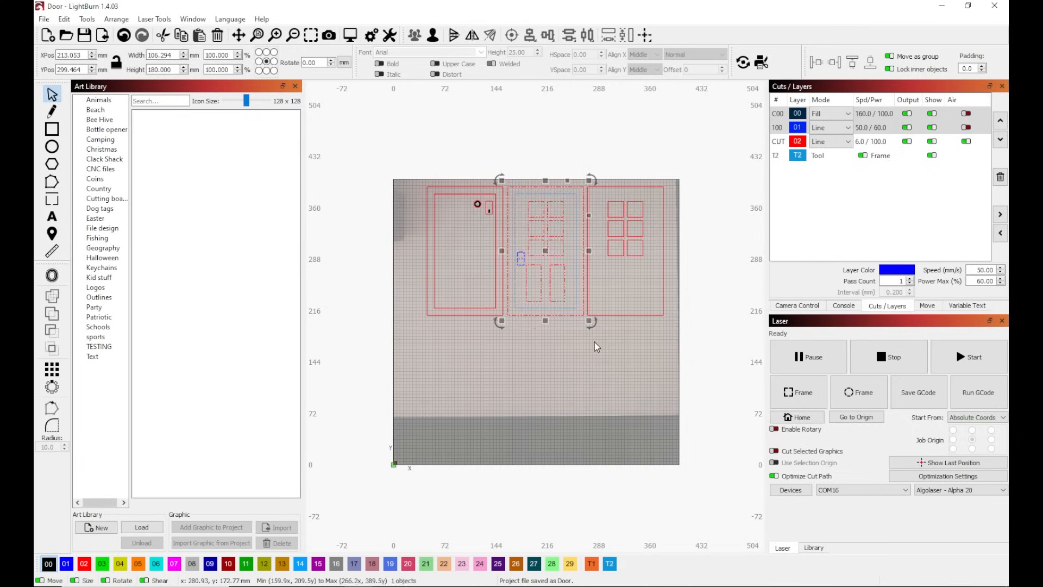
{"action": "right_click", "coordinate": [544, 250]}
{"action": "left_click", "coordinate": [497, 371]}
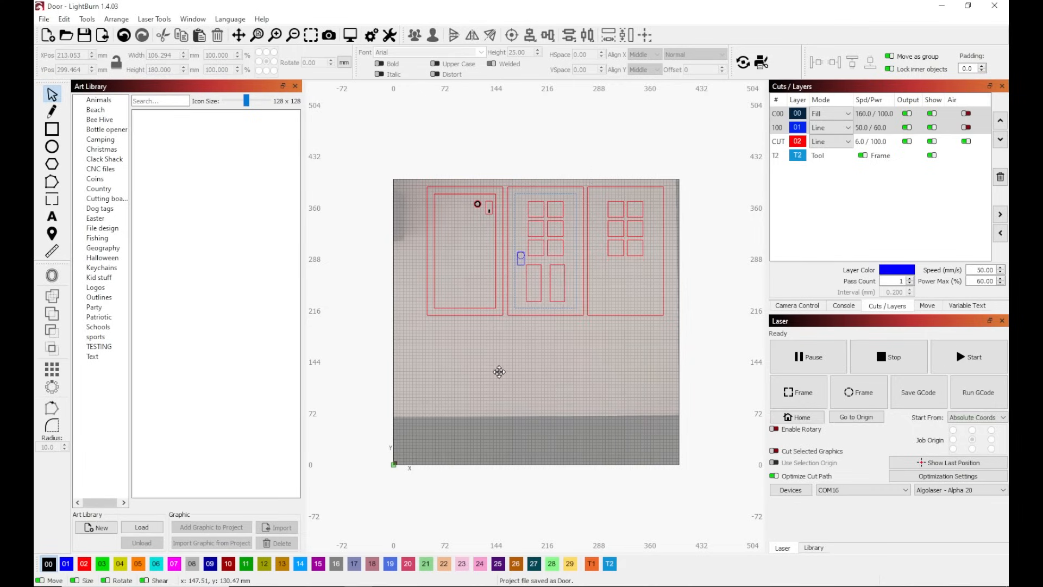
{"action": "left_click_drag", "start_coordinate": [505, 159], "coordinate": [592, 360]}
{"action": "right_click", "coordinate": [545, 251]}
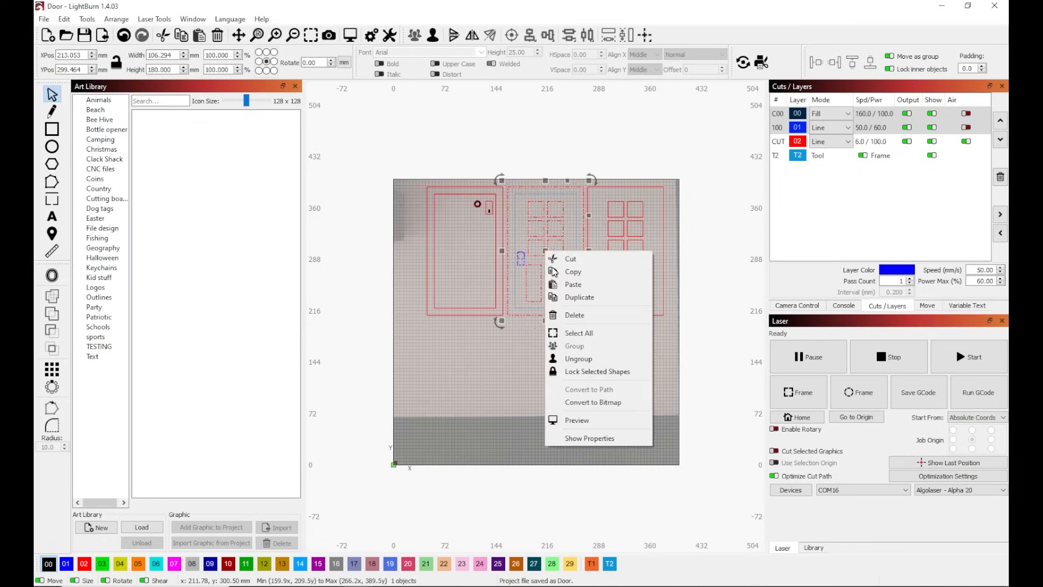
{"action": "left_click", "coordinate": [573, 272]}
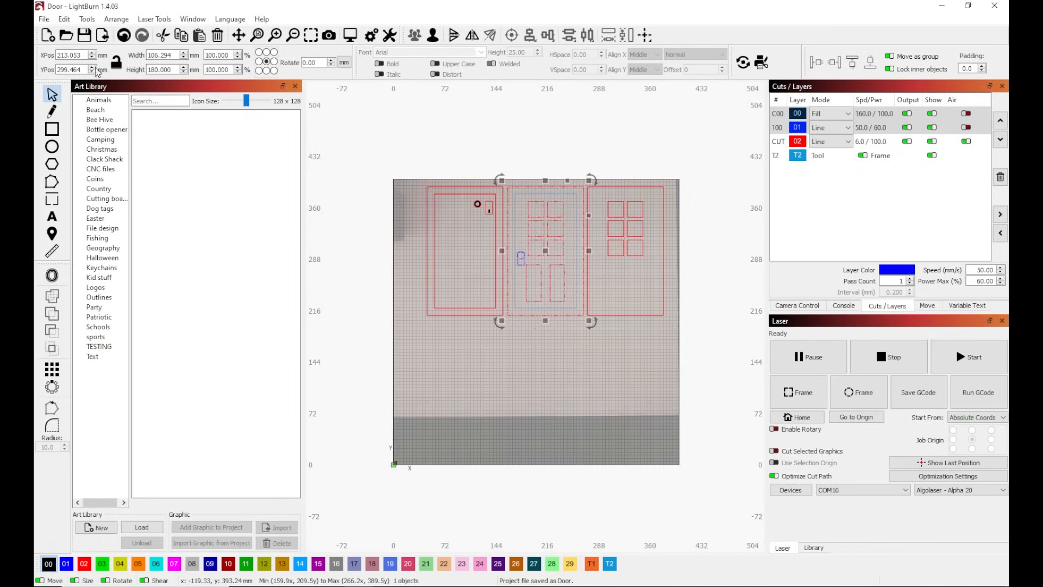
Step: Create a new project and save it as "Door engraved" in the Ornaments folder
{"action": "left_click", "coordinate": [44, 19]}
{"action": "mouse_move", "coordinate": [63, 19]}
{"action": "left_click", "coordinate": [54, 33]}
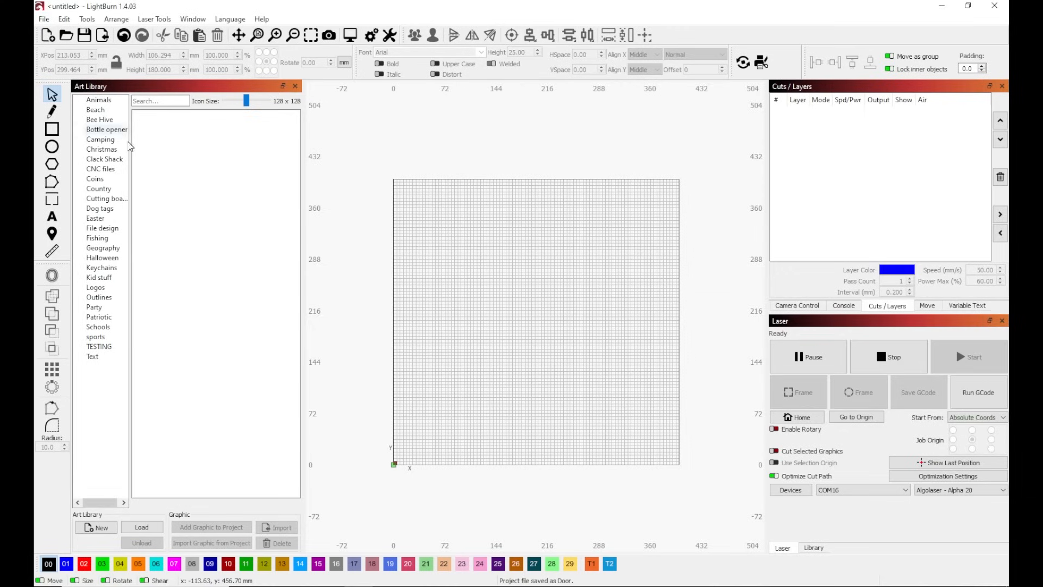
{"action": "left_click", "coordinate": [44, 19]}
{"action": "left_click", "coordinate": [68, 133]}
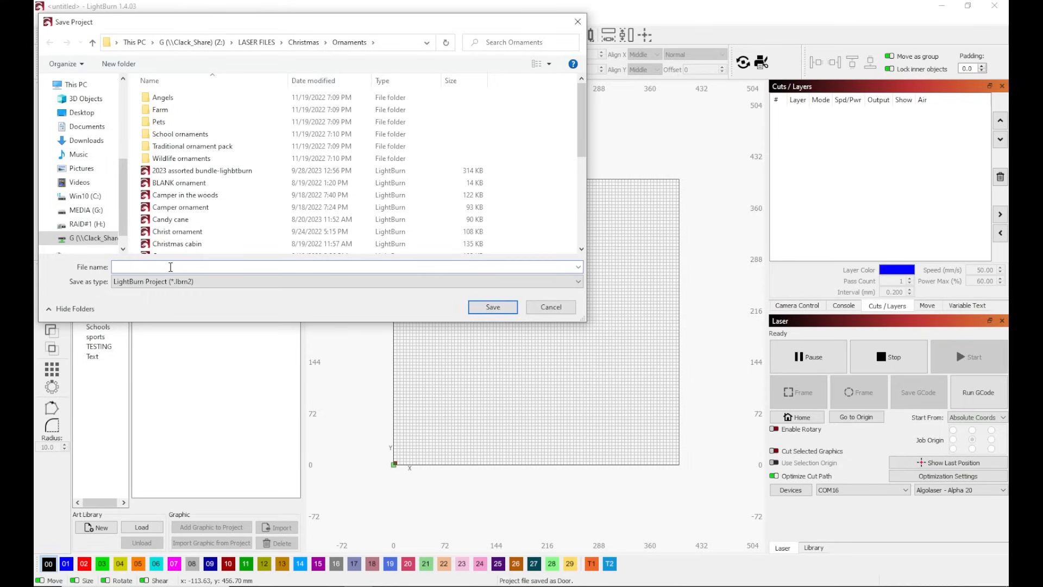
{"action": "type", "text": "Door engraved"}
{"action": "left_click", "coordinate": [493, 307]}
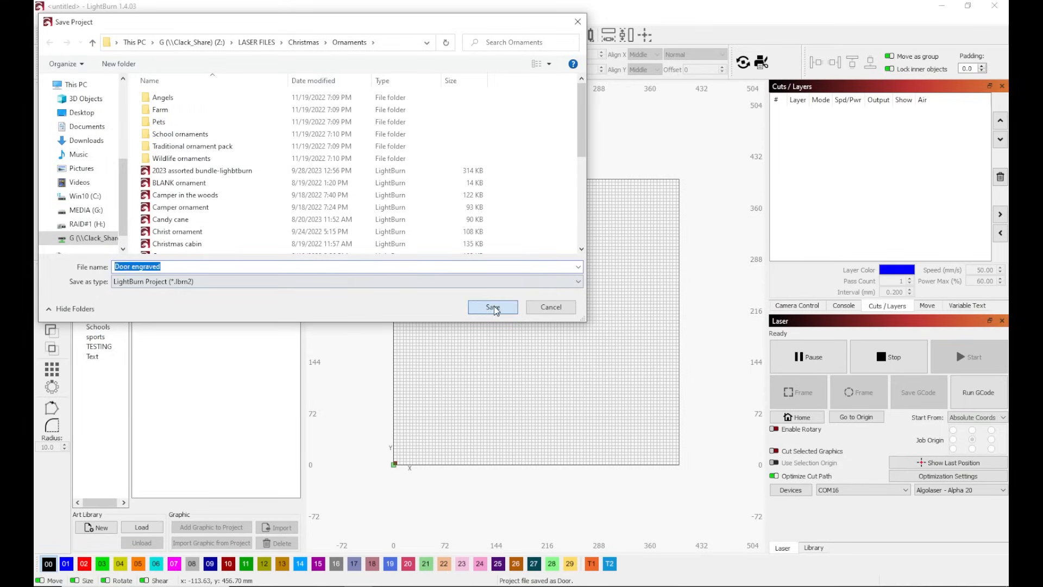
Step: Paste the copied door group into the new project and ungroup it
{"action": "right_click", "coordinate": [519, 283]}
{"action": "left_click", "coordinate": [546, 315]}
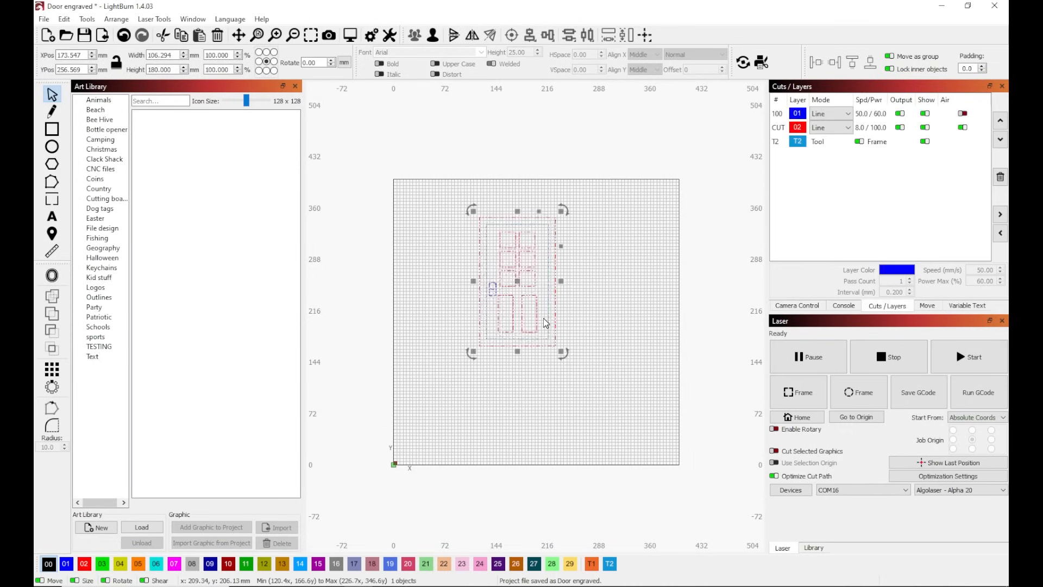
{"action": "left_click", "coordinate": [606, 259]}
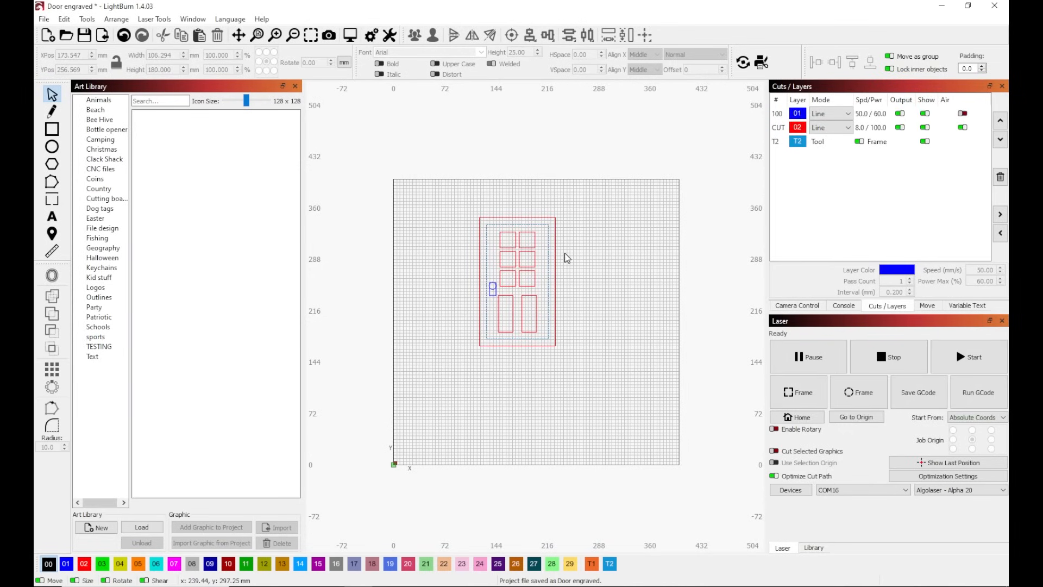
{"action": "scroll", "coordinate": [561, 251], "scroll_direction": "up", "scroll_amount": 5}
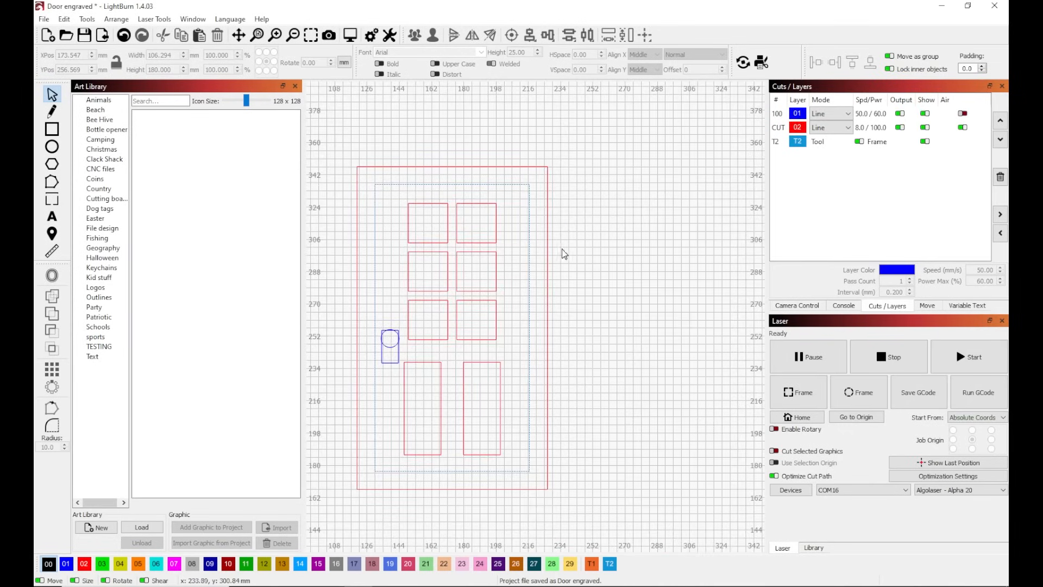
{"action": "scroll", "coordinate": [570, 253], "scroll_direction": "down", "scroll_amount": 2}
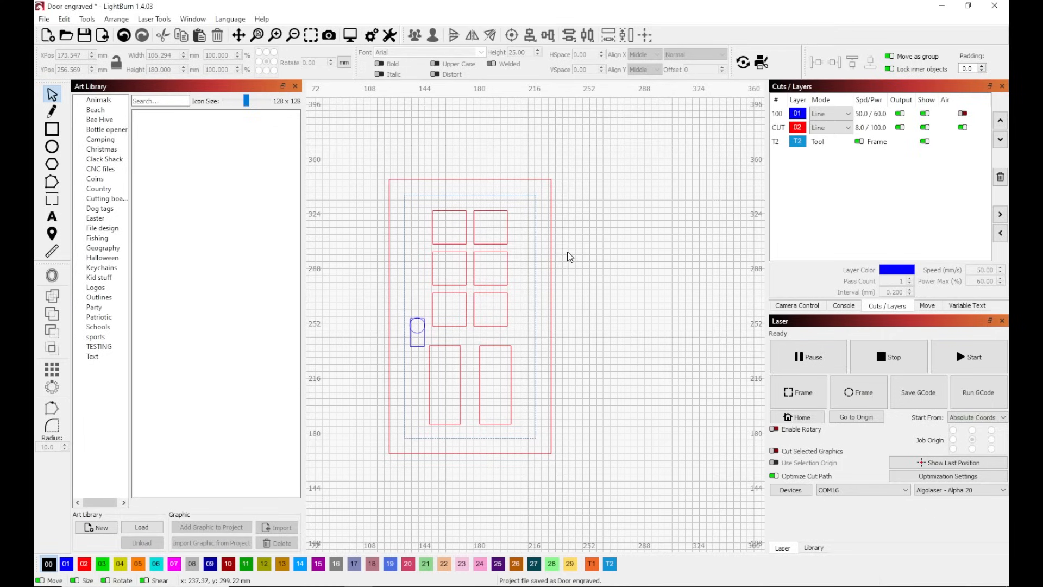
{"action": "left_click", "coordinate": [449, 348]}
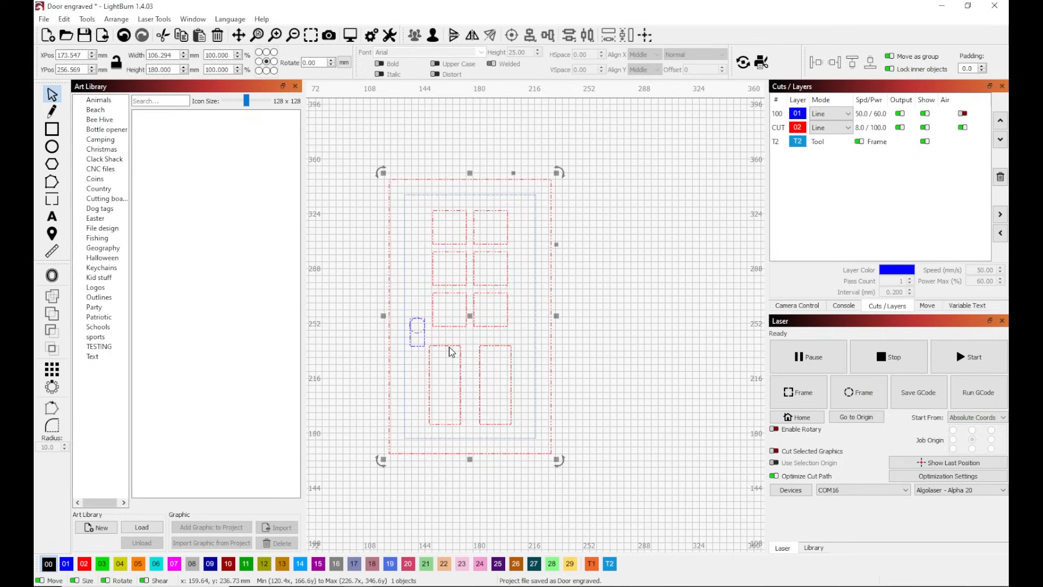
{"action": "right_click", "coordinate": [470, 318]}
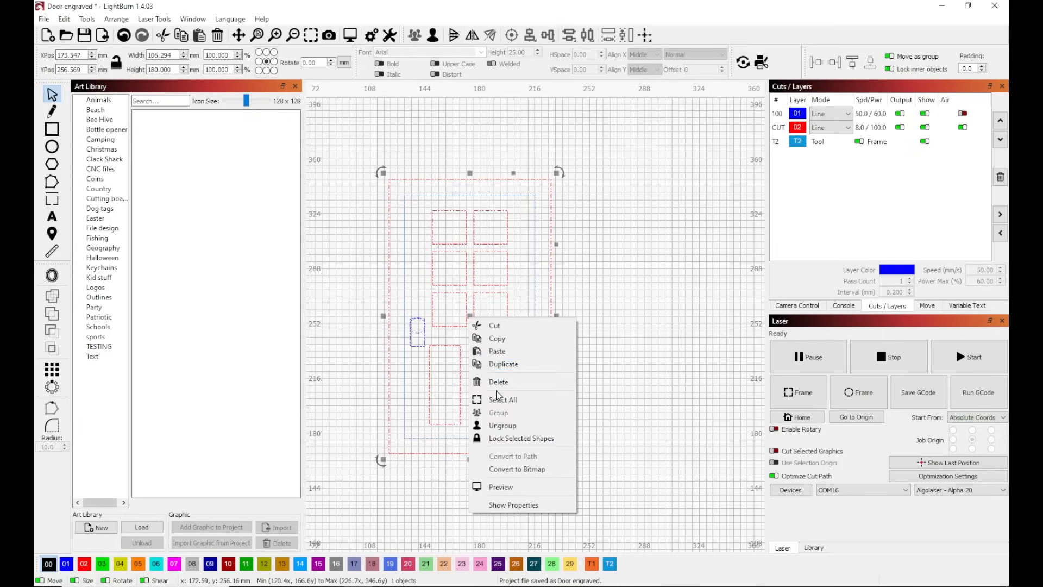
{"action": "left_click", "coordinate": [500, 426]}
{"action": "left_click", "coordinate": [612, 310]}
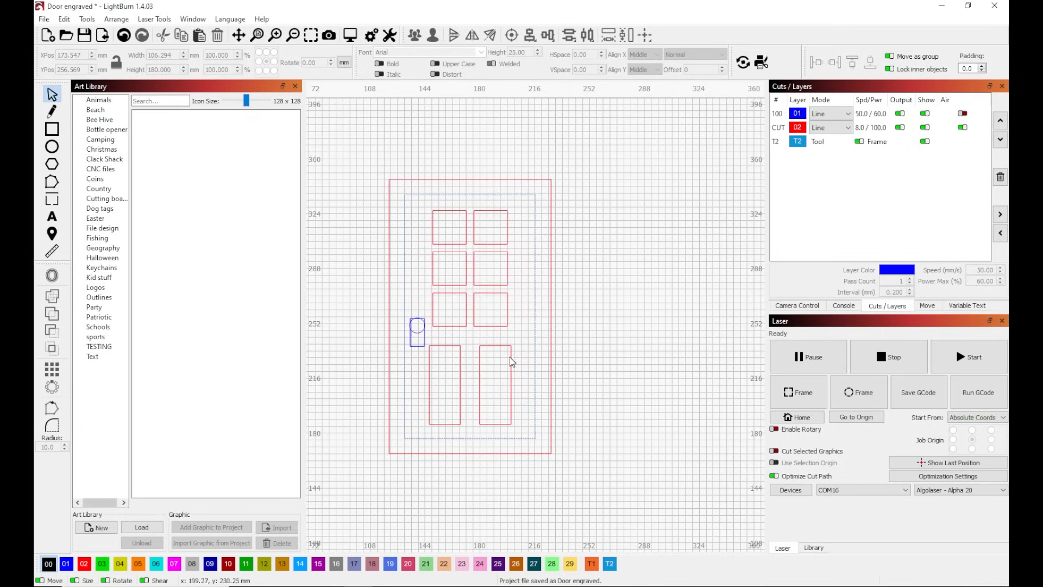
Step: Assign the two lower door panels to layer 13 and set that layer to Fill at 120 mm/s with air assist off
{"action": "left_click", "coordinate": [456, 346]}
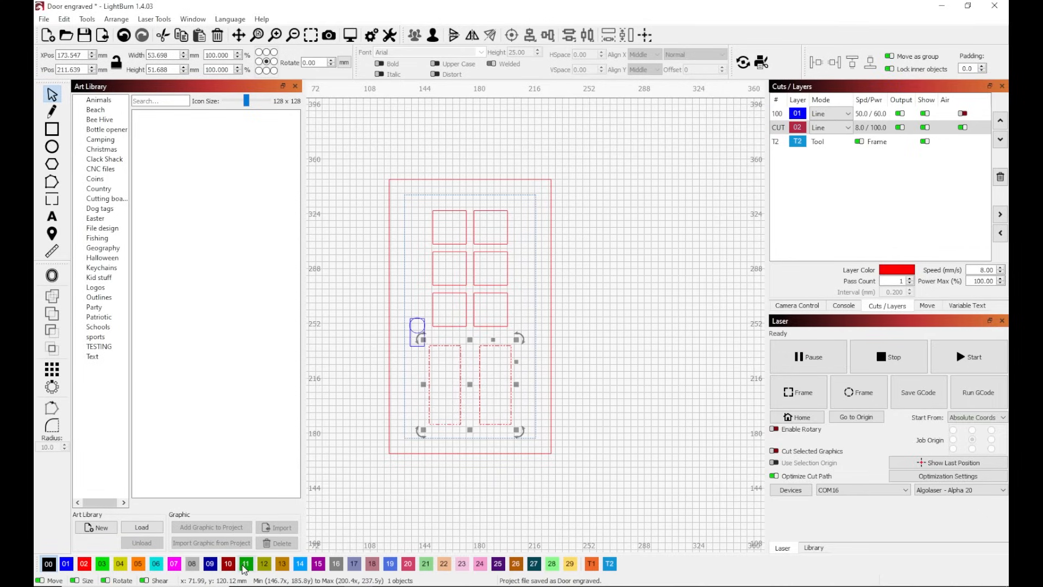
{"action": "left_click", "coordinate": [282, 564]}
{"action": "double_click", "coordinate": [889, 157]}
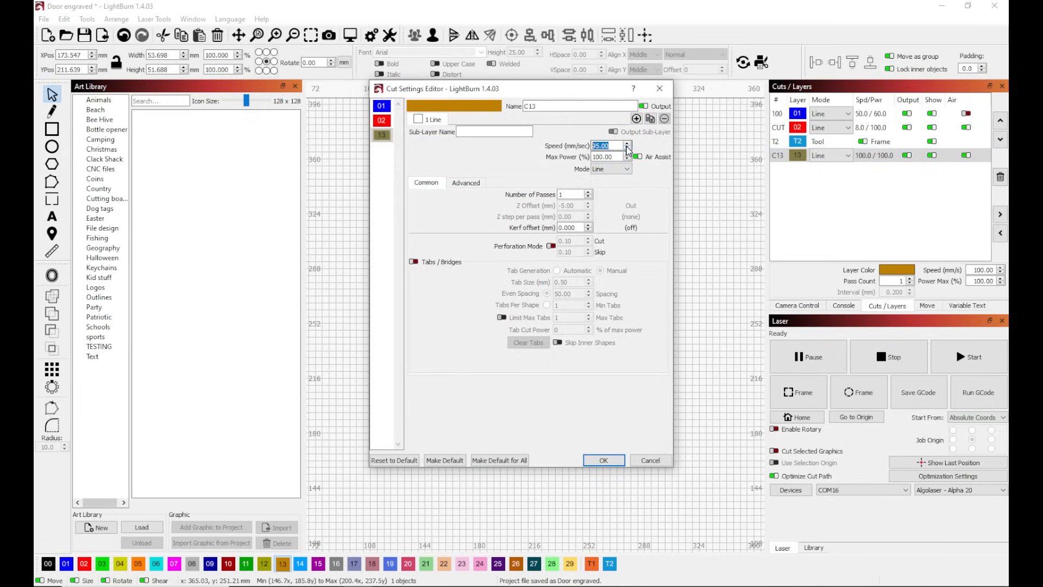
{"action": "type", "text": "120"}
{"action": "left_click", "coordinate": [621, 157]}
{"action": "left_click", "coordinate": [638, 157]}
{"action": "left_click", "coordinate": [624, 169]}
{"action": "left_click", "coordinate": [598, 185]}
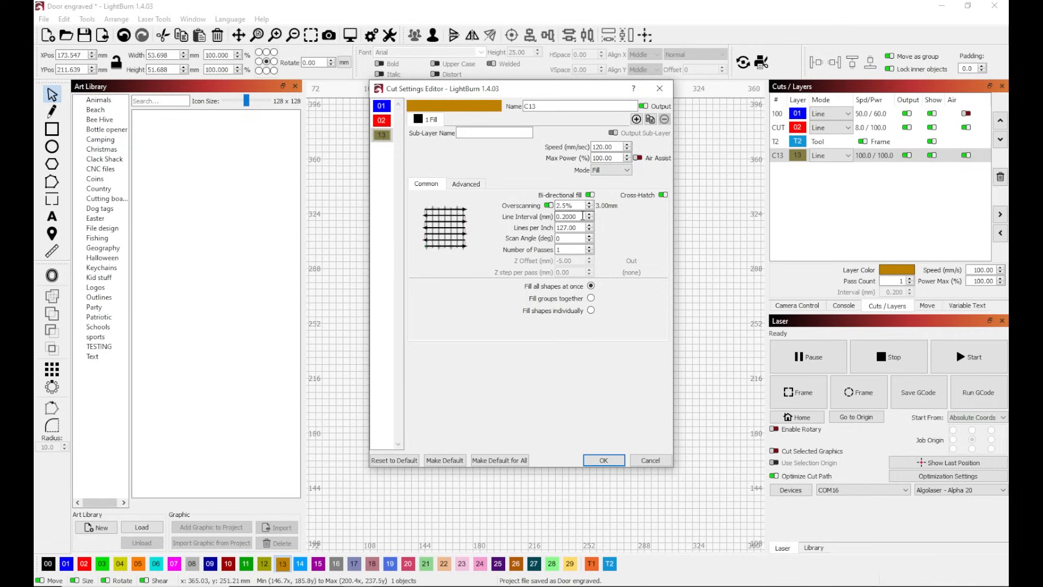
Step: Set layer 13's line interval to 1.5 mm and its scan angle to 45 degrees, and apply the settings
{"action": "left_click_drag", "start_coordinate": [582, 216], "coordinate": [533, 210]}
{"action": "type", "text": "1"}
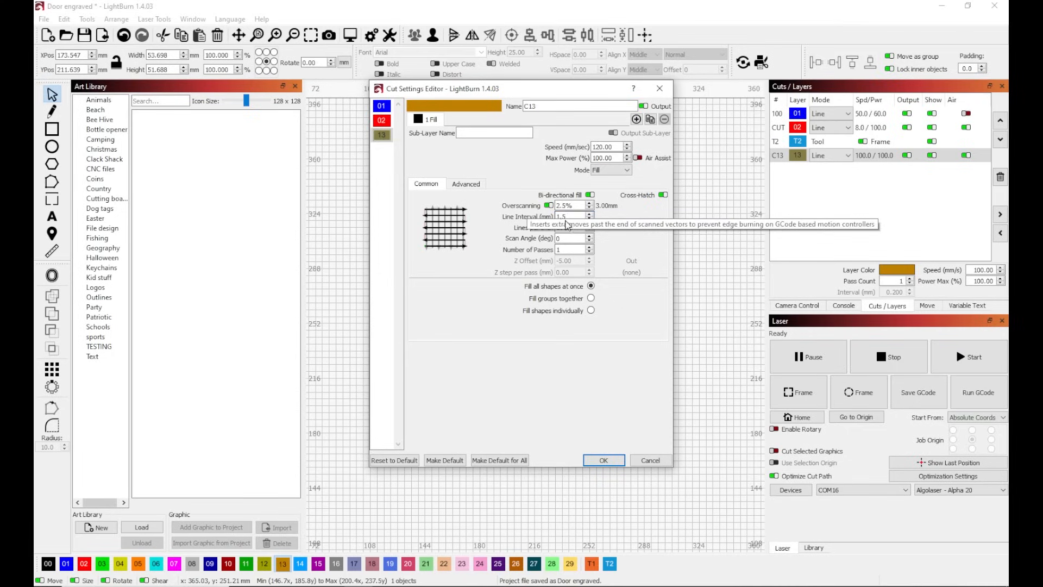
{"action": "left_click", "coordinate": [577, 237]}
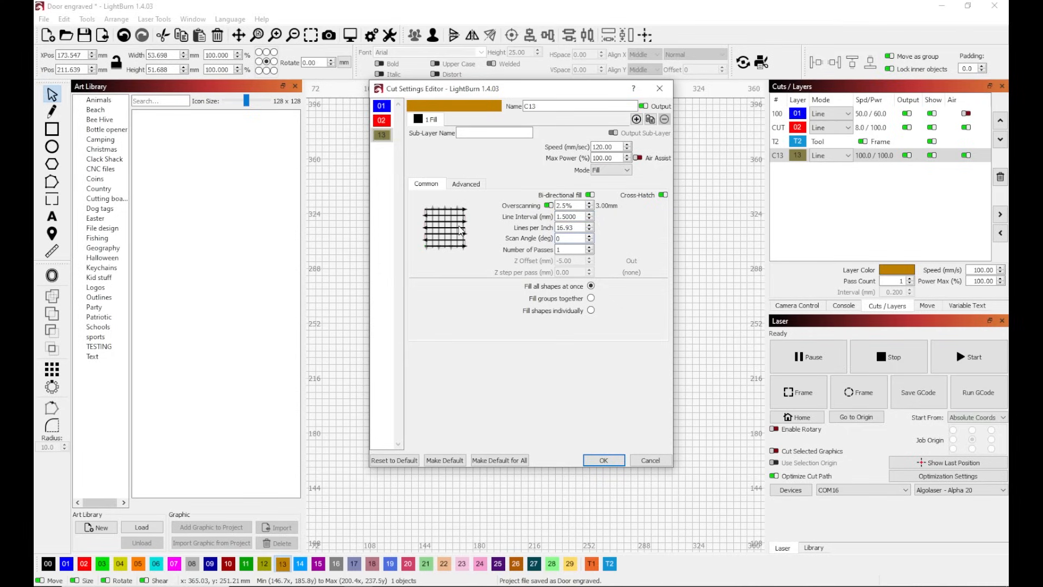
{"action": "left_click", "coordinate": [577, 217]}
{"action": "type", "text": "45"}
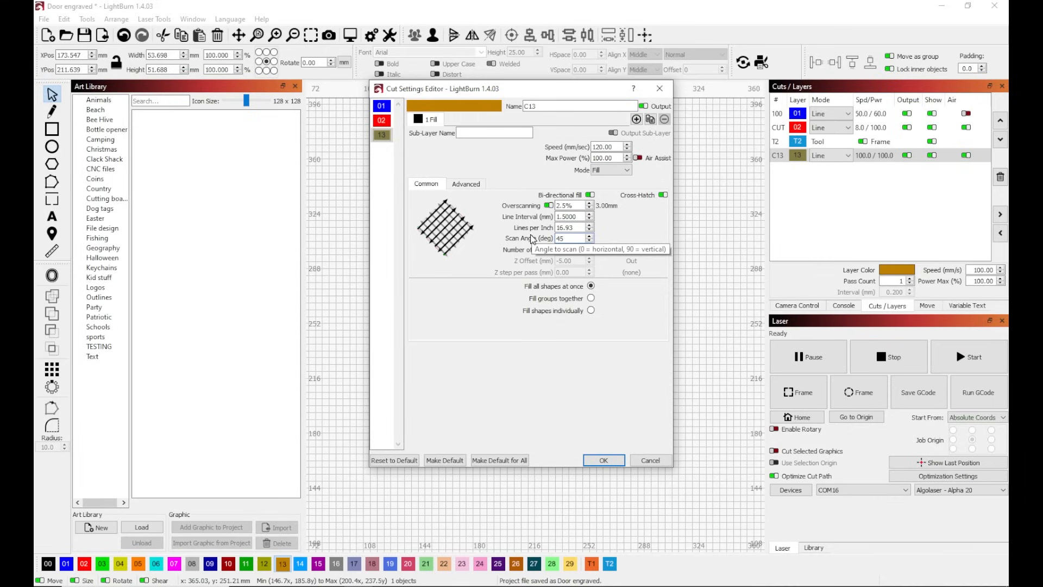
{"action": "left_click", "coordinate": [590, 299]}
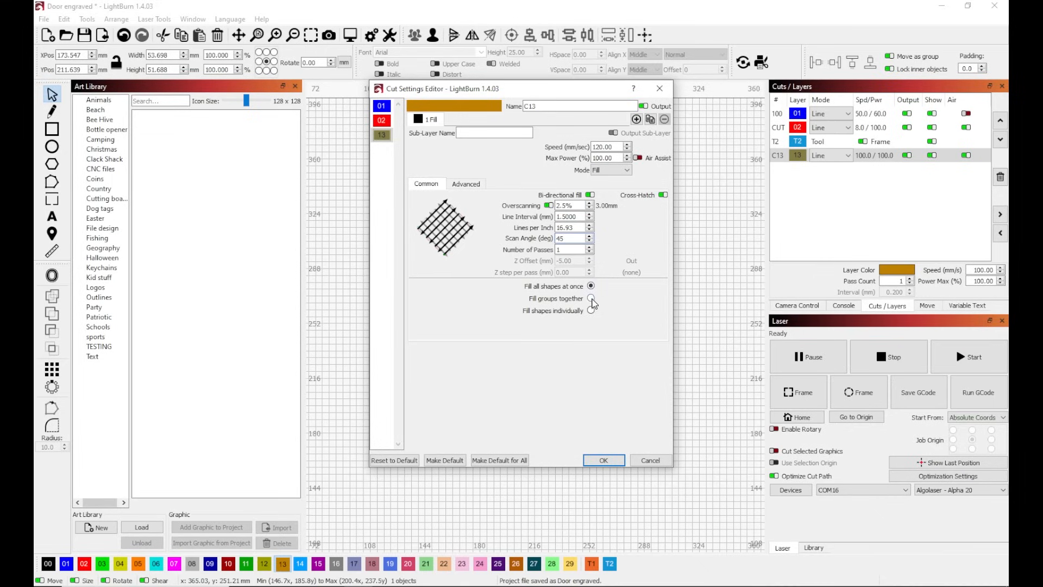
{"action": "left_click", "coordinate": [603, 460]}
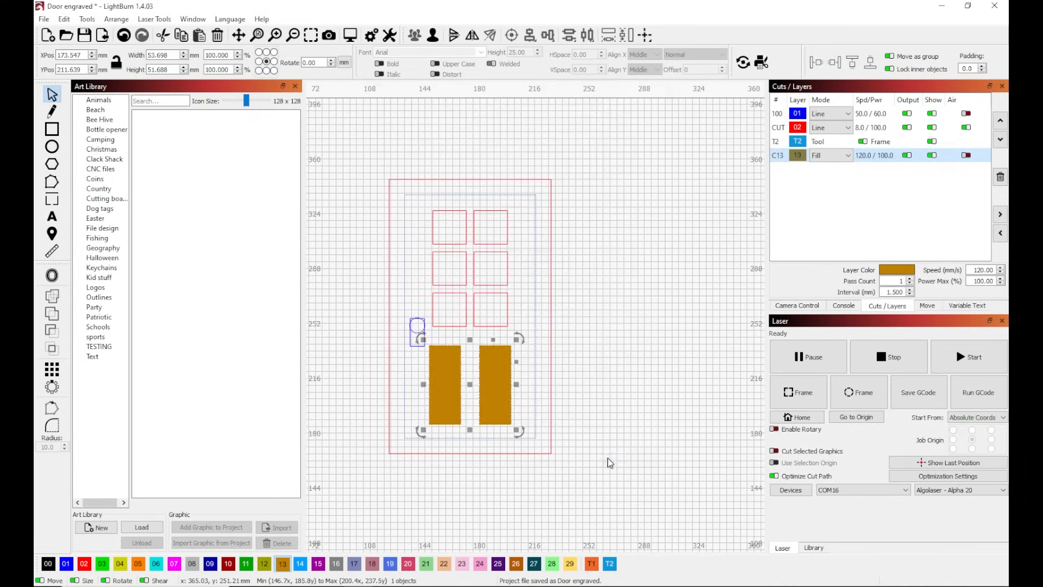
{"action": "left_click", "coordinate": [627, 316]}
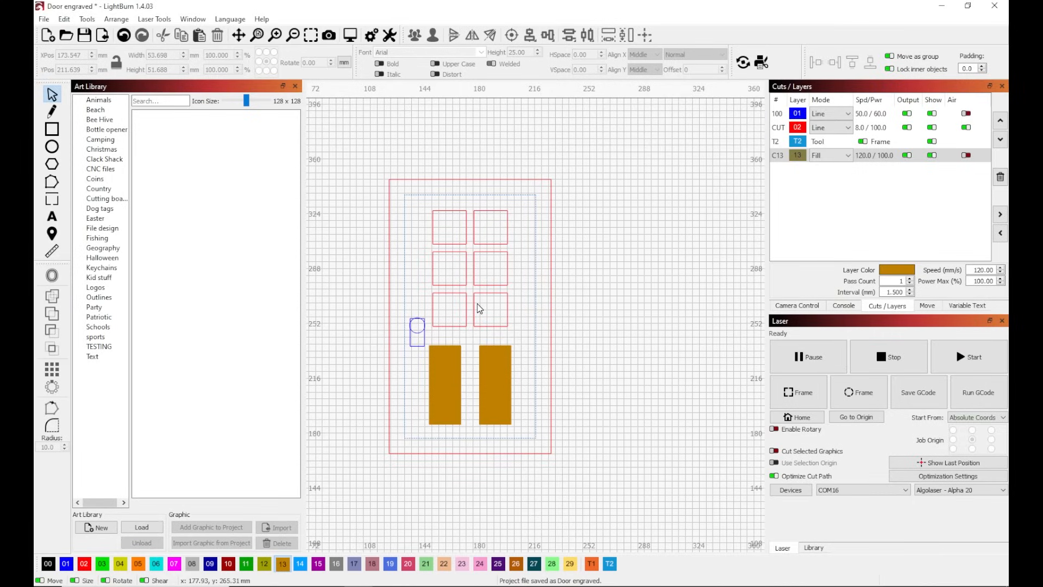
Step: Assign the inner tool-layer rectangle and the door's outer outline to layer 00 so the frame border is filled
{"action": "left_click", "coordinate": [464, 201]}
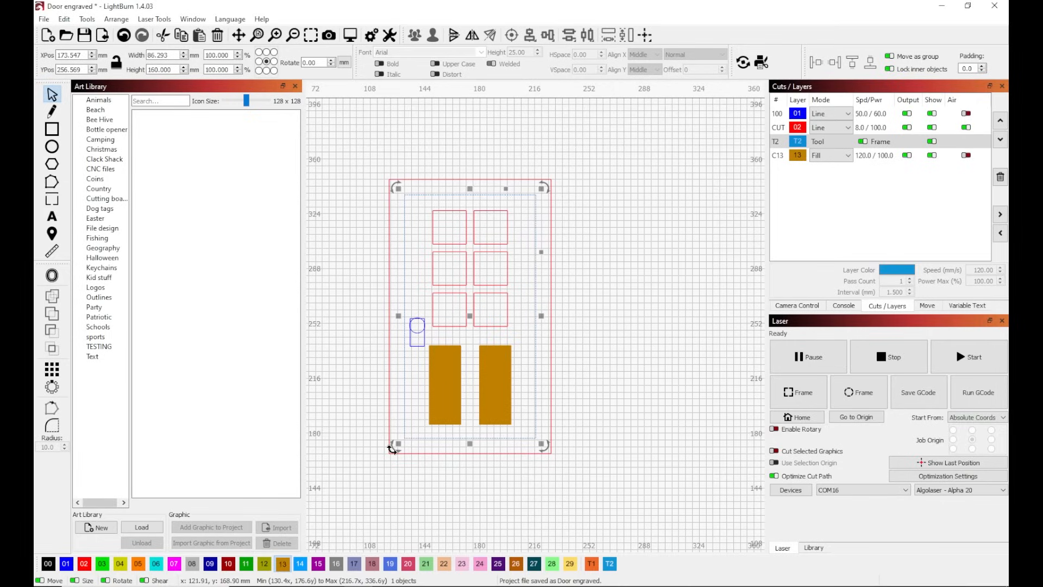
{"action": "left_click", "coordinate": [48, 565]}
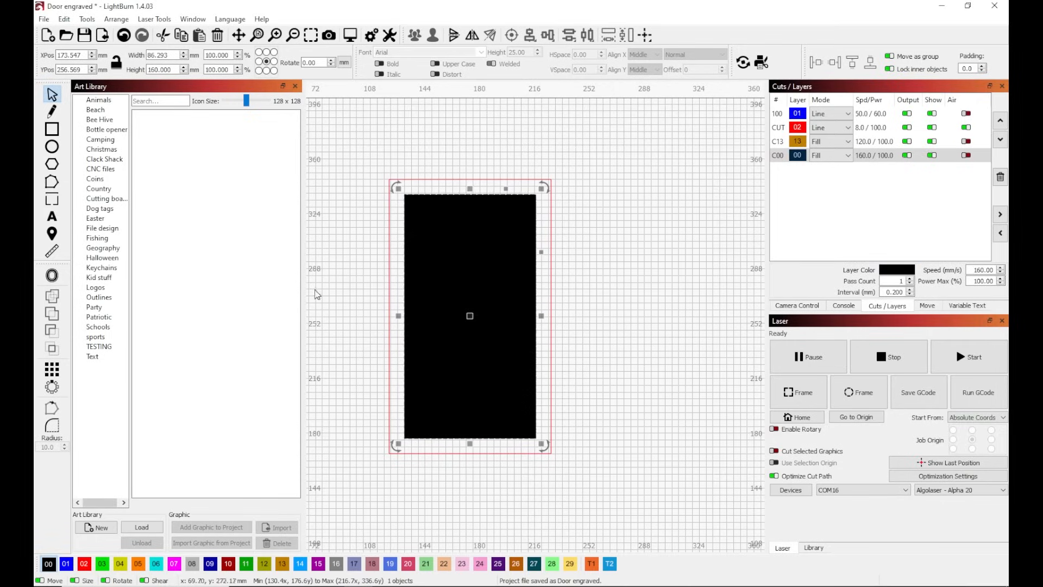
{"action": "left_click", "coordinate": [389, 220]}
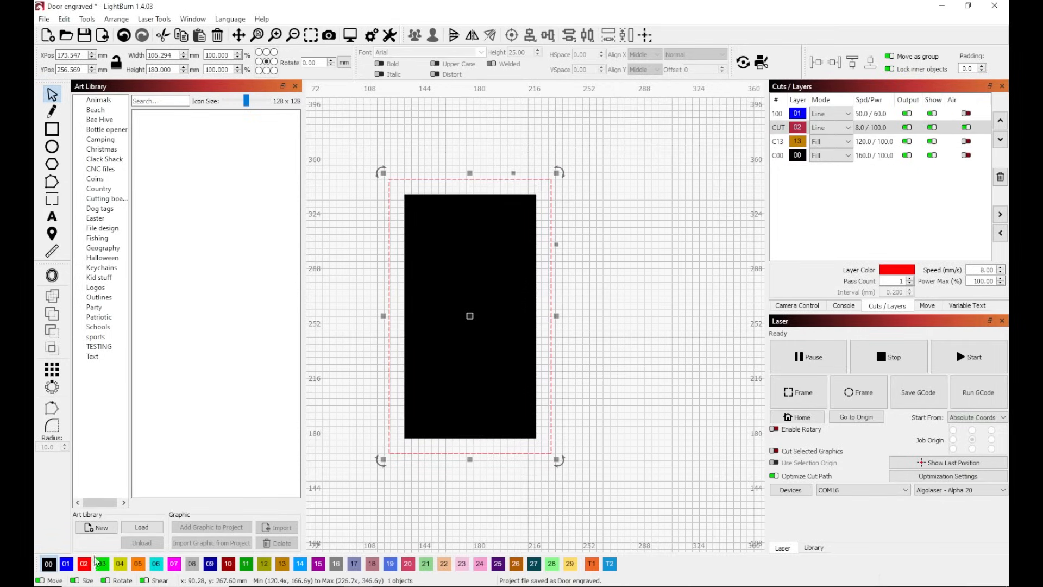
{"action": "left_click", "coordinate": [47, 566]}
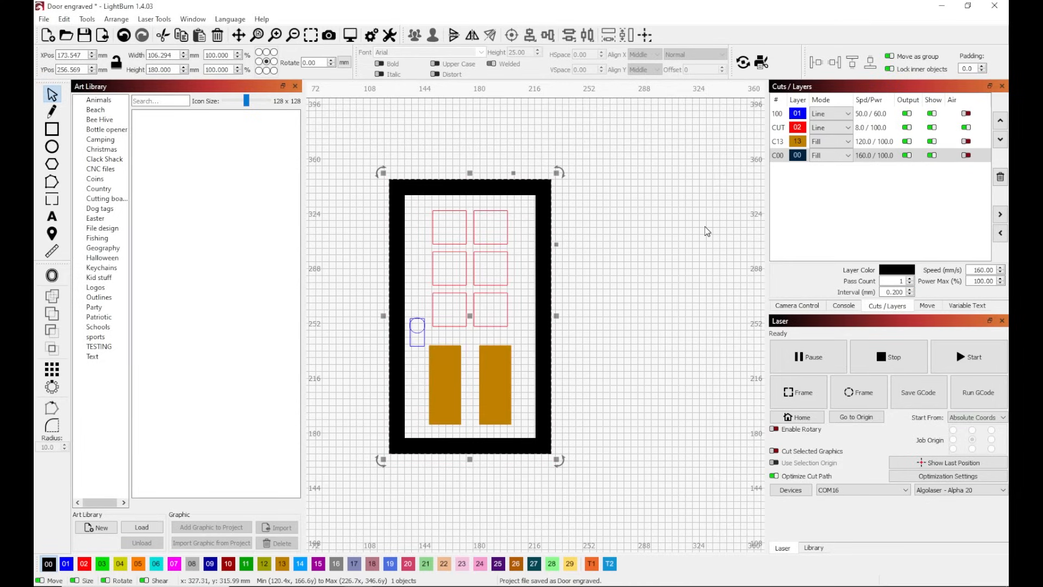
{"action": "left_click", "coordinate": [635, 249]}
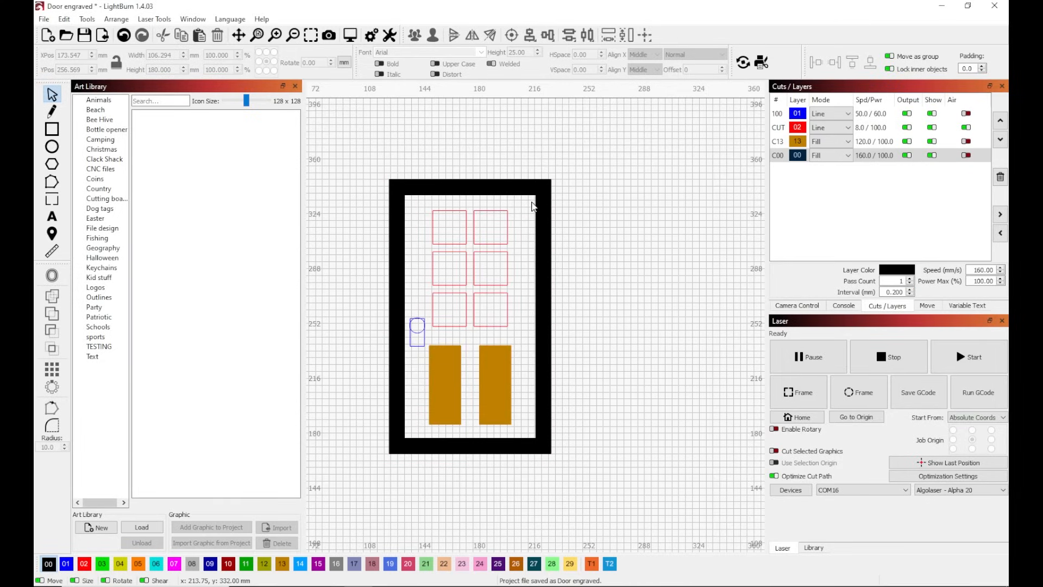
Step: Offset the door's outer outline outward by 1 mm with square corners and assign the new outline to the red cut layer 02
{"action": "left_click", "coordinate": [390, 192]}
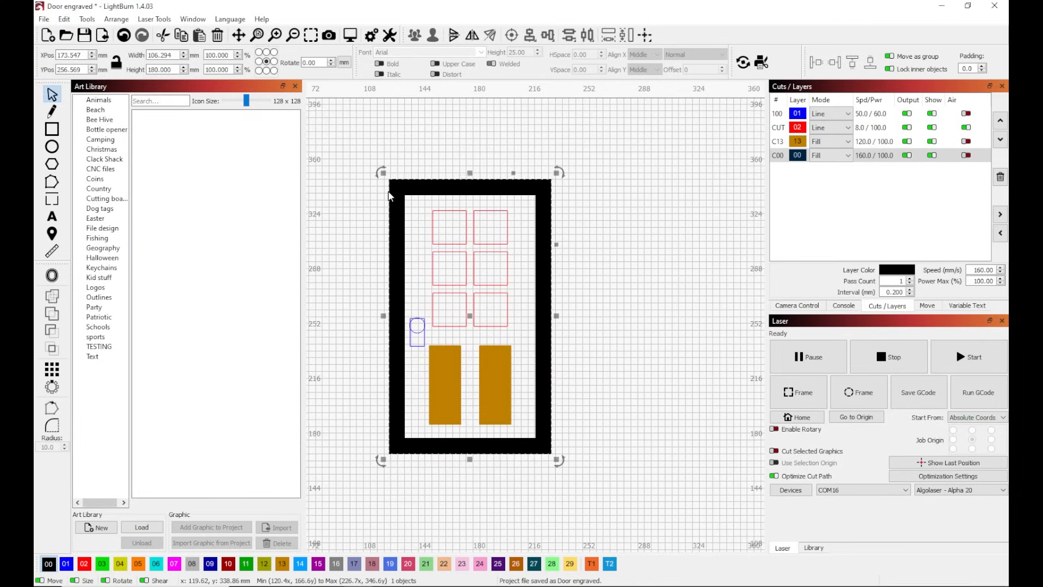
{"action": "left_click", "coordinate": [51, 276]}
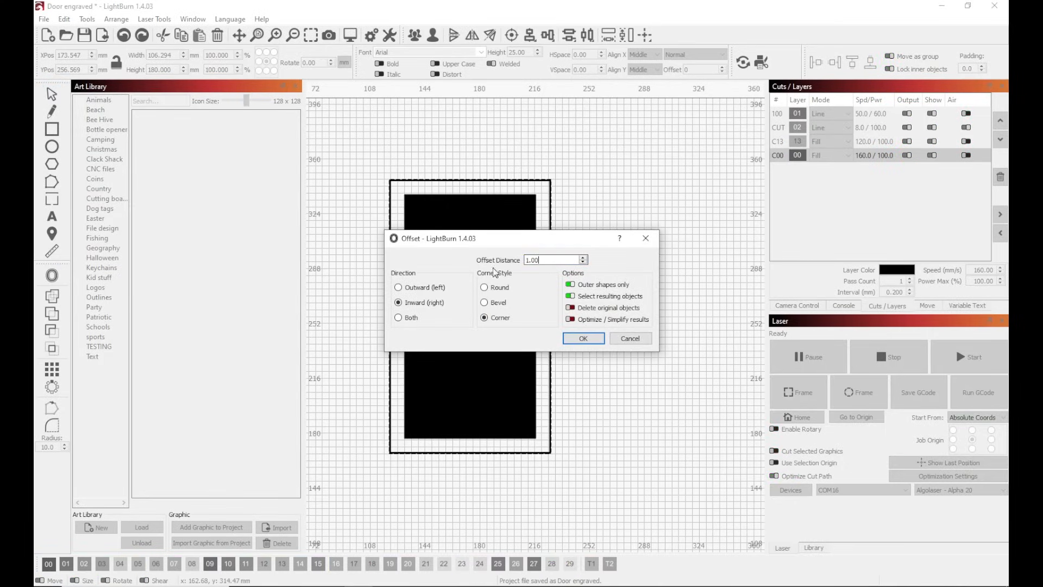
{"action": "left_click", "coordinate": [398, 287]}
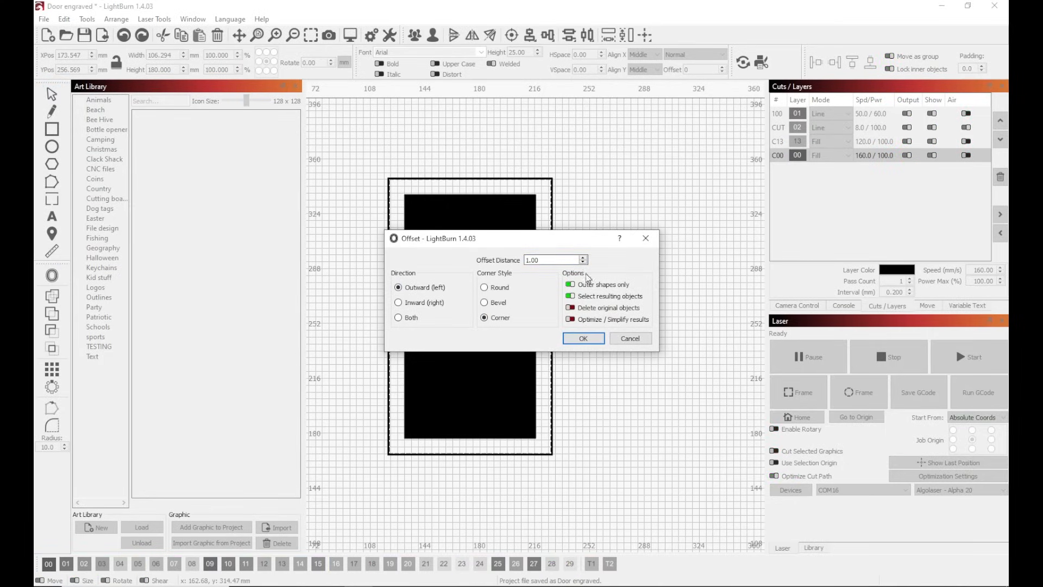
{"action": "left_click", "coordinate": [583, 339]}
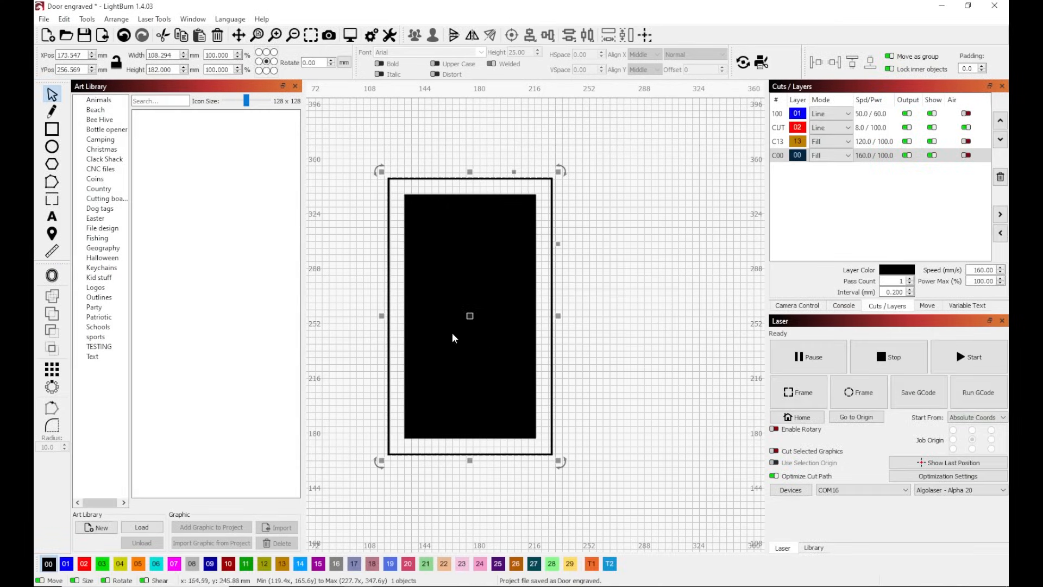
{"action": "left_click", "coordinate": [84, 563]}
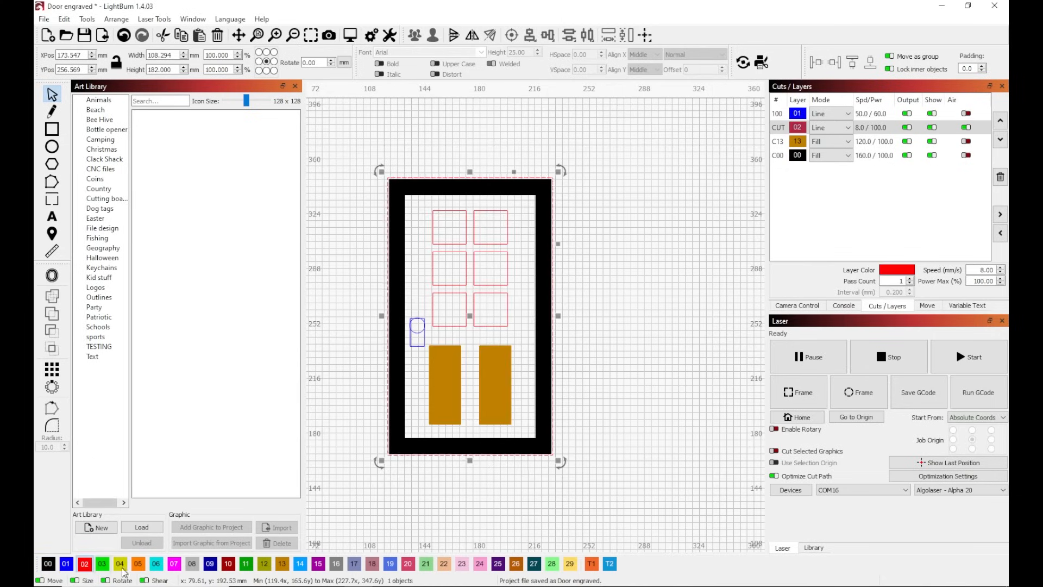
{"action": "left_click", "coordinate": [628, 250]}
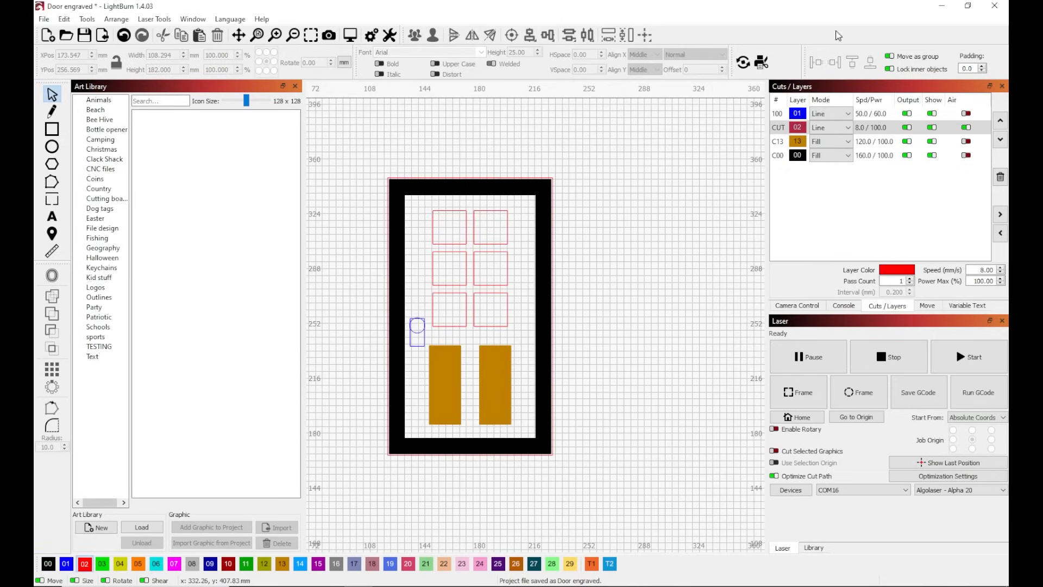
Step: Reorder the layers so that layer 13 runs first and the red cut layer 02 runs last
{"action": "left_click_drag", "start_coordinate": [872, 144], "coordinate": [870, 116]}
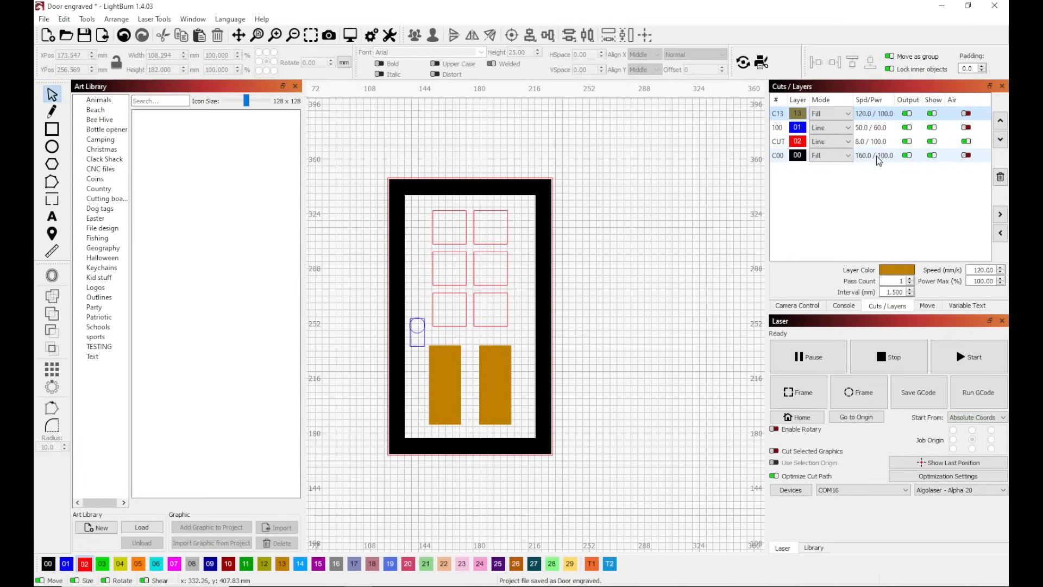
{"action": "left_click_drag", "start_coordinate": [873, 146], "coordinate": [875, 162]}
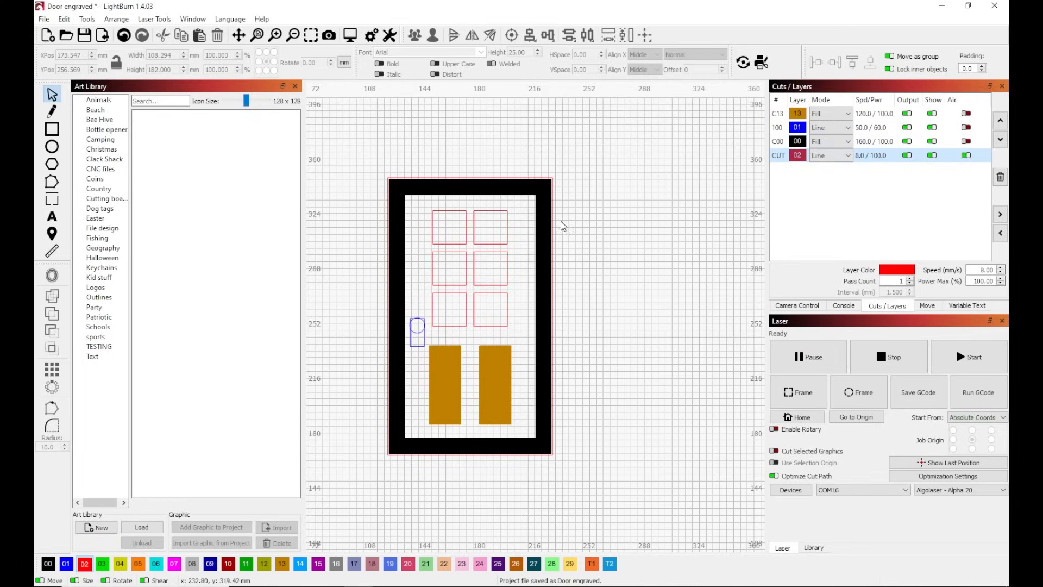
{"action": "left_click", "coordinate": [425, 339]}
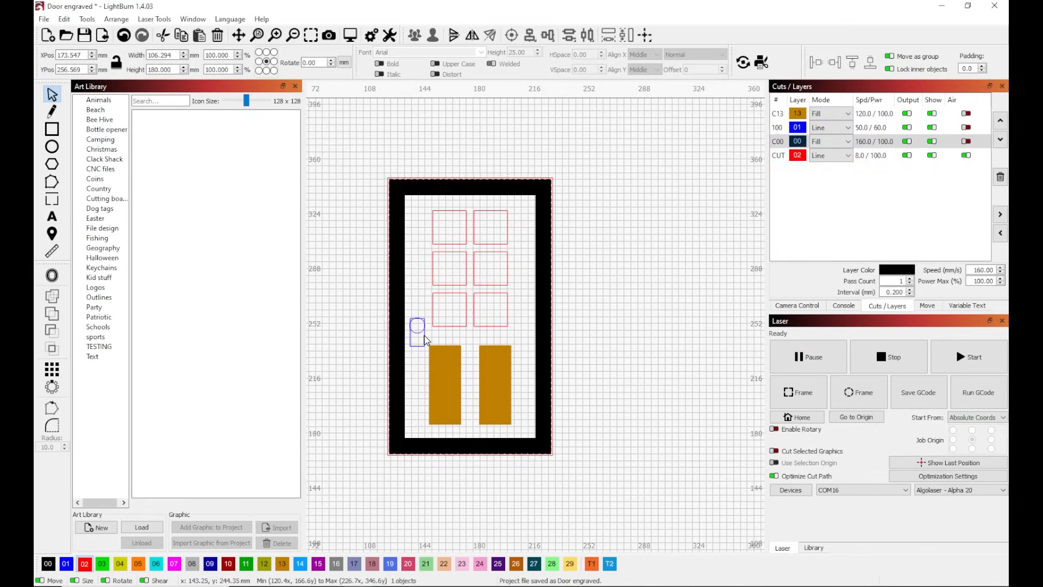
{"action": "scroll", "coordinate": [425, 339], "scroll_direction": "down", "scroll_amount": 3}
{"action": "scroll", "coordinate": [425, 340], "scroll_direction": "up", "scroll_amount": 2}
{"action": "scroll", "coordinate": [423, 339], "scroll_direction": "up", "scroll_amount": 3}
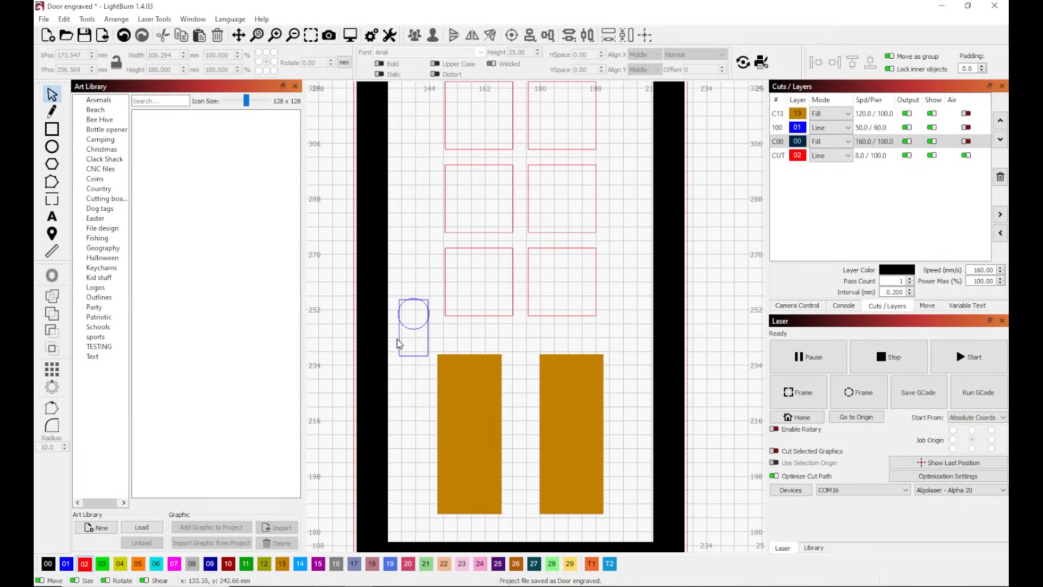
{"action": "right_click", "coordinate": [519, 294]}
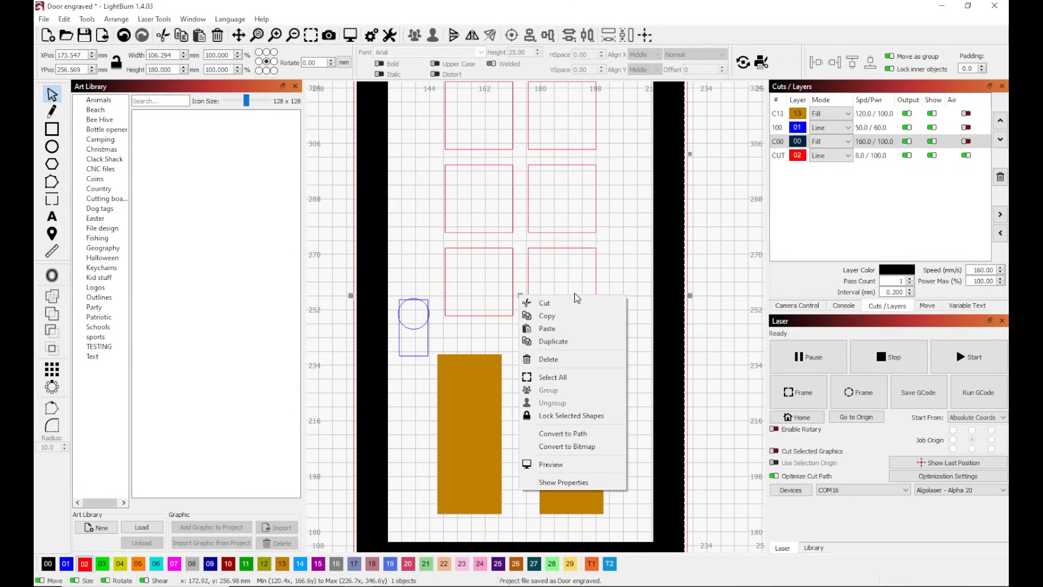
{"action": "left_click", "coordinate": [432, 253]}
{"action": "scroll", "coordinate": [428, 254], "scroll_direction": "down", "scroll_amount": 3}
{"action": "left_click", "coordinate": [625, 242]}
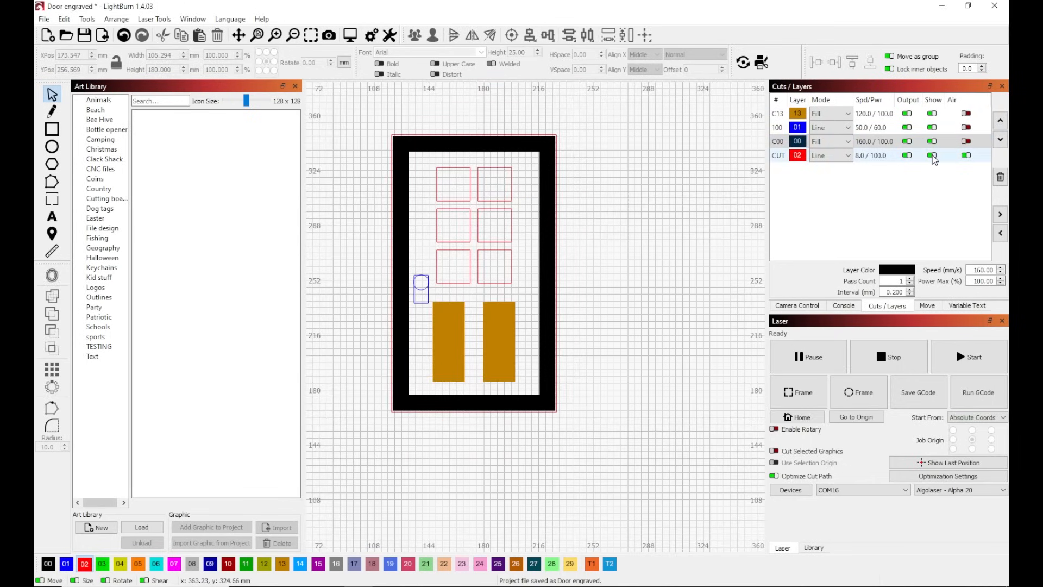
Step: Hide fill layers 13 and 00 in the workspace
{"action": "left_click", "coordinate": [932, 113]}
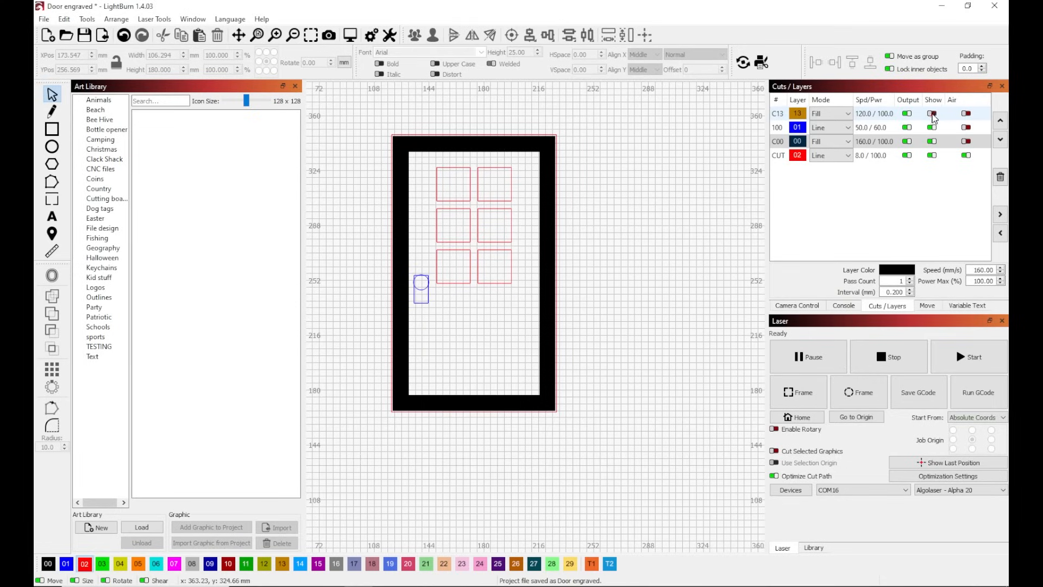
{"action": "left_click", "coordinate": [433, 298]}
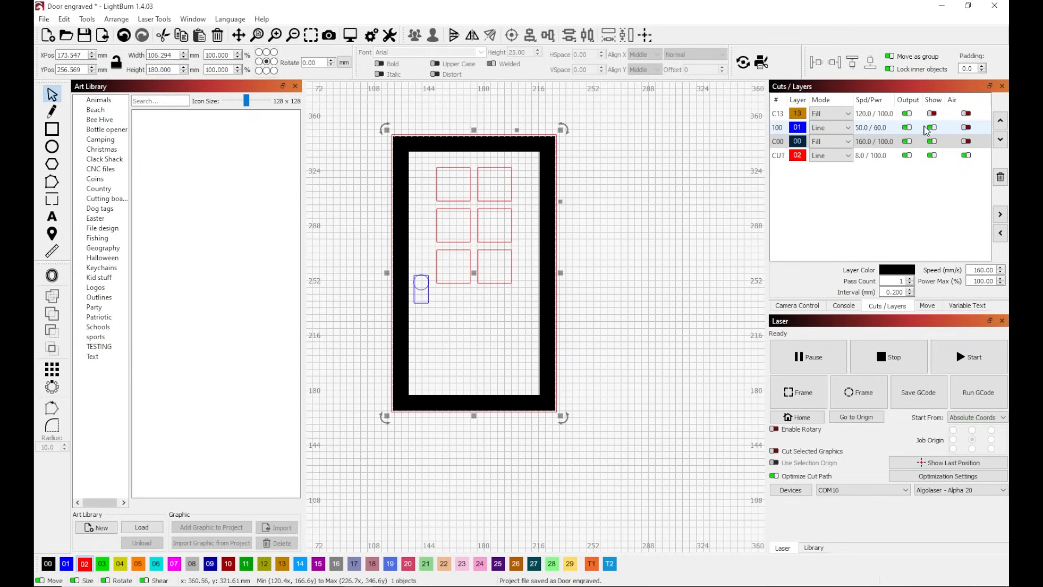
{"action": "left_click", "coordinate": [932, 141]}
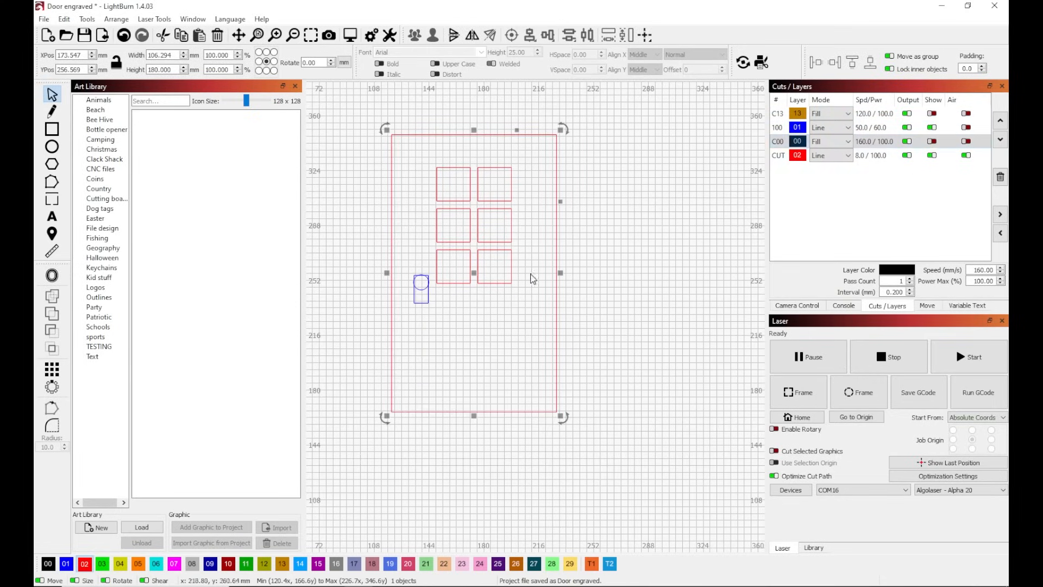
Step: Assign the door handle's backplate rectangle to layer 09 and set that layer to 200 mm/s with groups filled together
{"action": "left_click", "coordinate": [429, 297]}
{"action": "scroll", "coordinate": [428, 299], "scroll_direction": "up", "scroll_amount": 5}
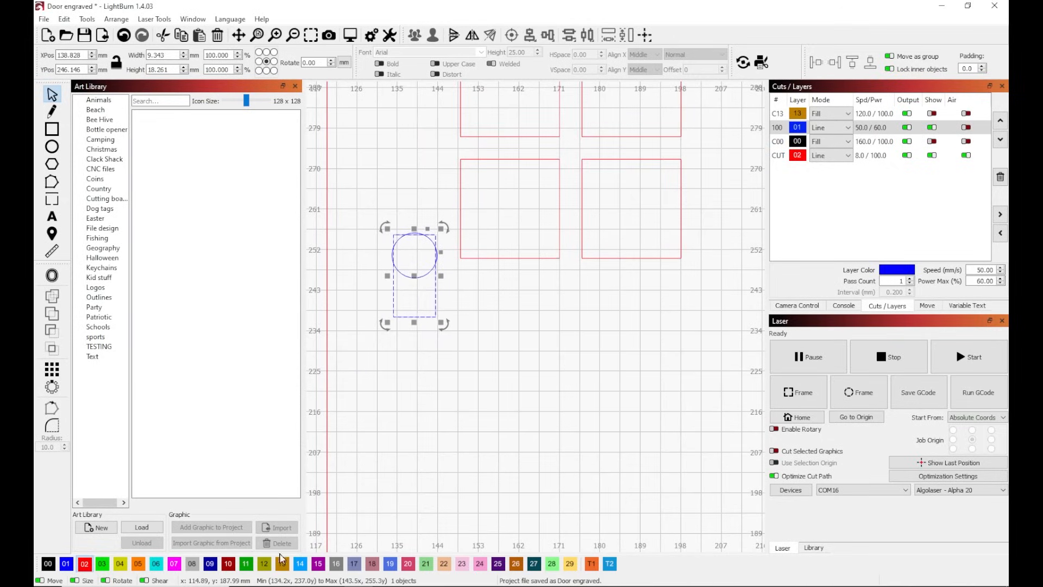
{"action": "left_click", "coordinate": [210, 564]}
{"action": "double_click", "coordinate": [878, 167]}
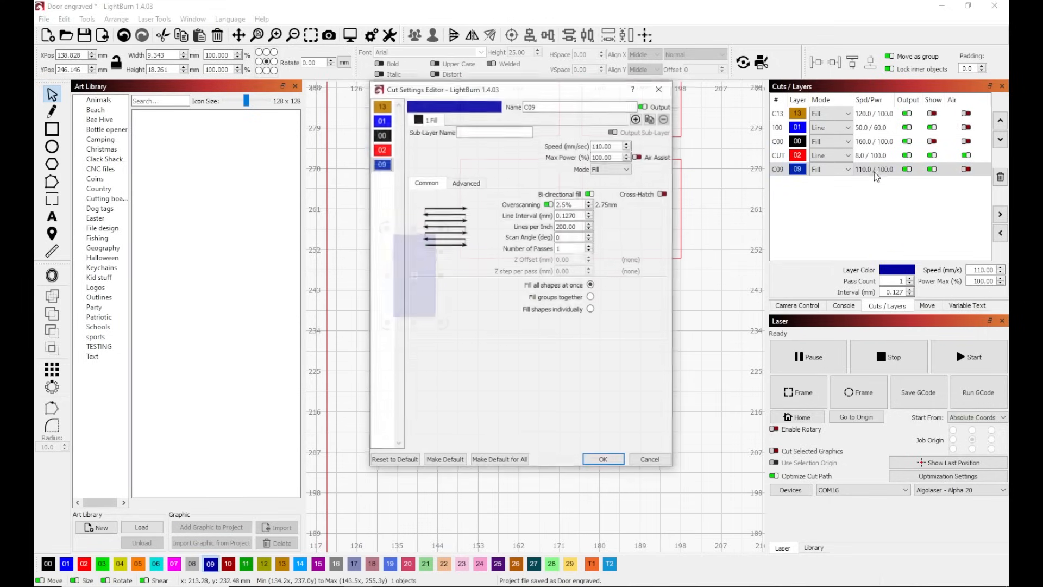
{"action": "left_click_drag", "start_coordinate": [623, 144], "coordinate": [571, 140]}
{"action": "type", "text": "2"}
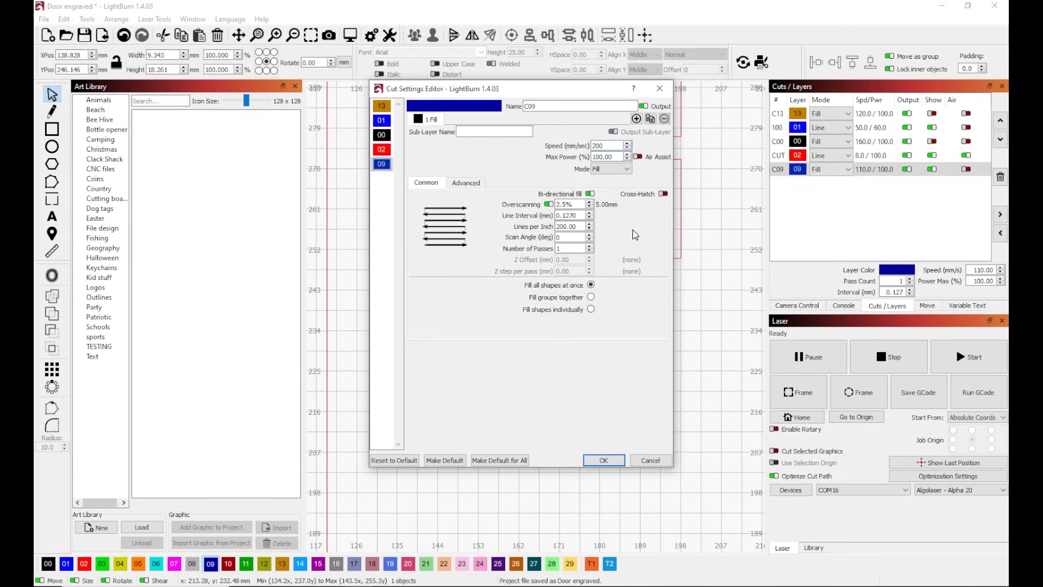
{"action": "left_click", "coordinate": [591, 297]}
{"action": "left_click", "coordinate": [603, 460]}
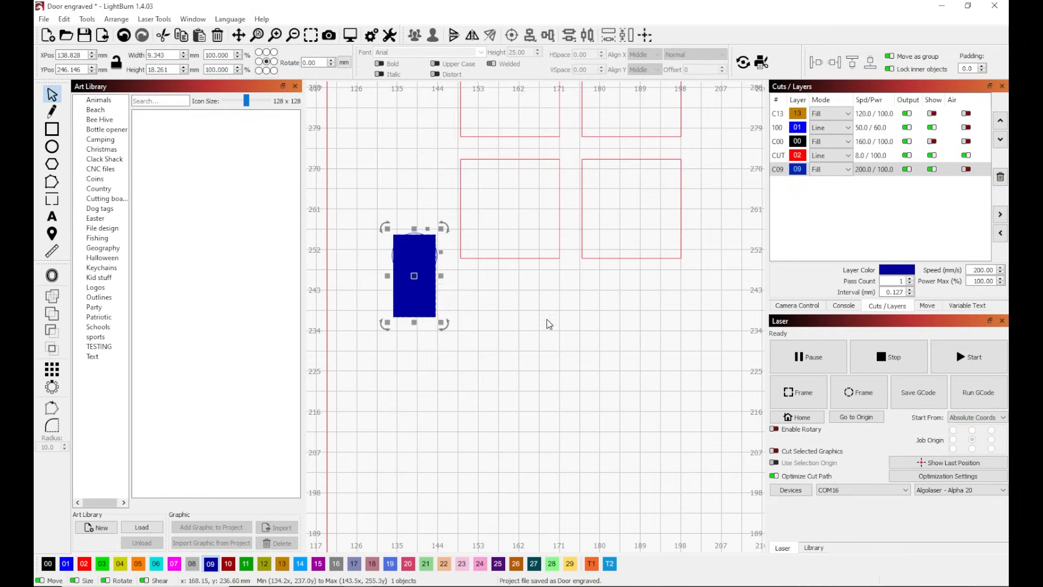
Step: Assign the door knob circle to layer 00 and show layers 00 and 13 again
{"action": "left_click", "coordinate": [413, 233]}
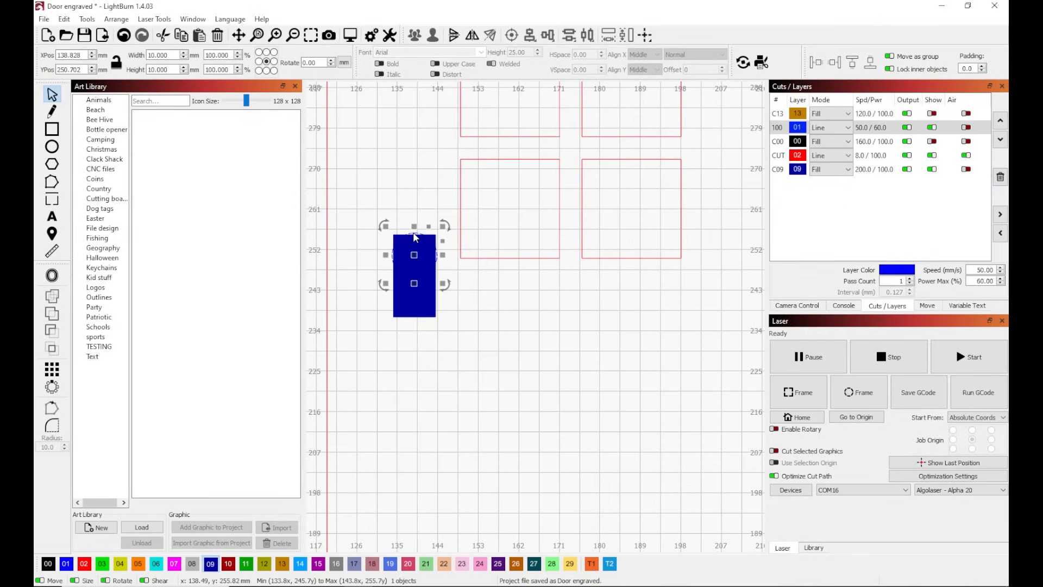
{"action": "left_click", "coordinate": [48, 565]}
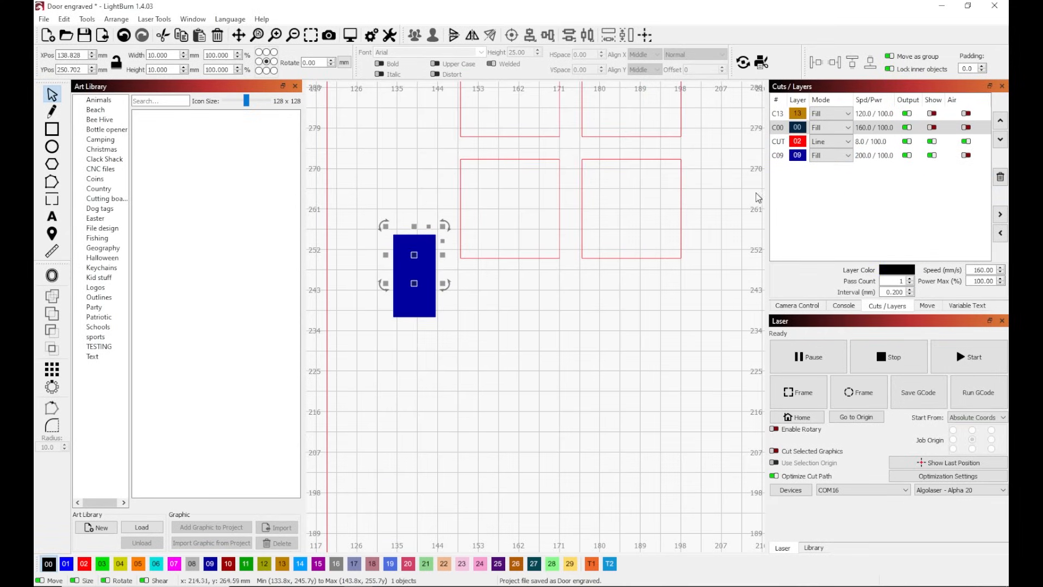
{"action": "left_click", "coordinate": [933, 128]}
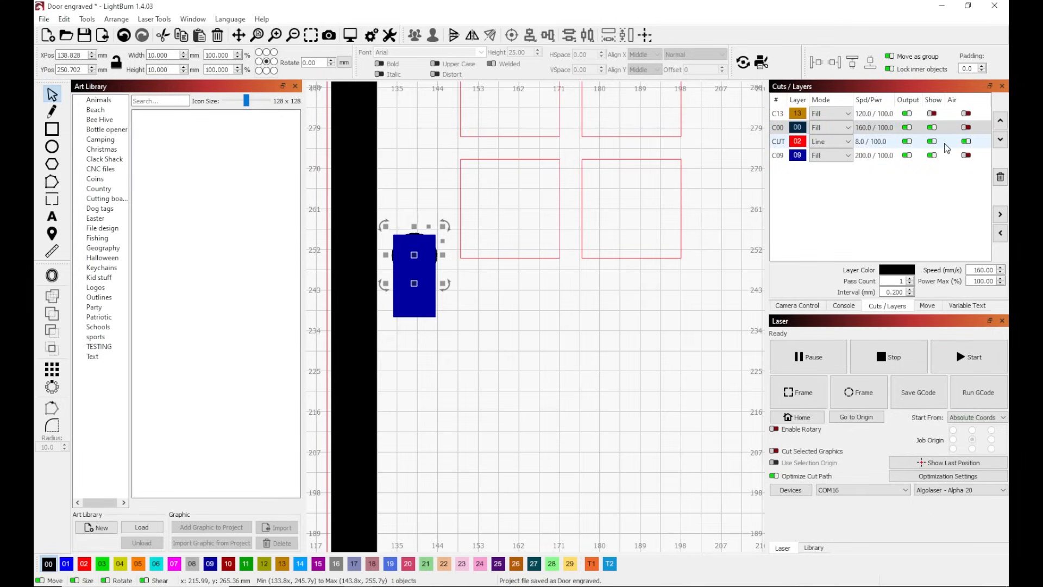
{"action": "left_click", "coordinate": [933, 115]}
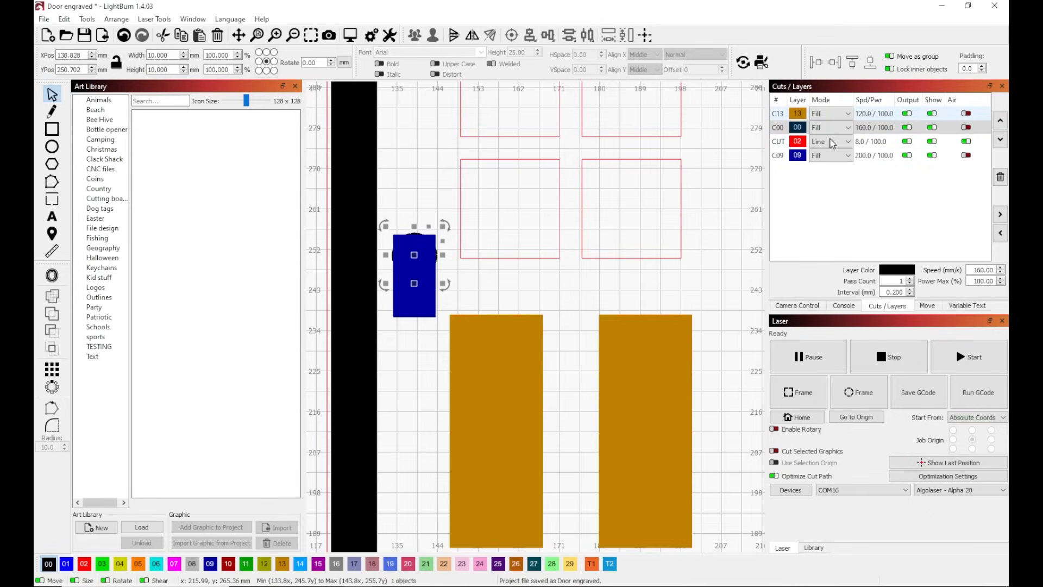
Step: Duplicate the door knob circle in place
{"action": "left_click", "coordinate": [483, 283]}
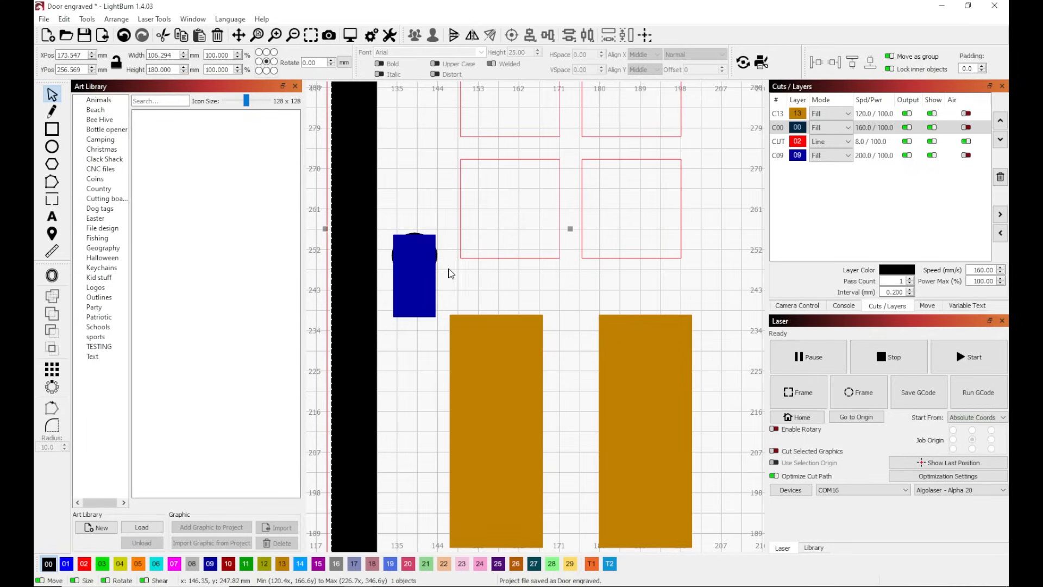
{"action": "left_click", "coordinate": [414, 235]}
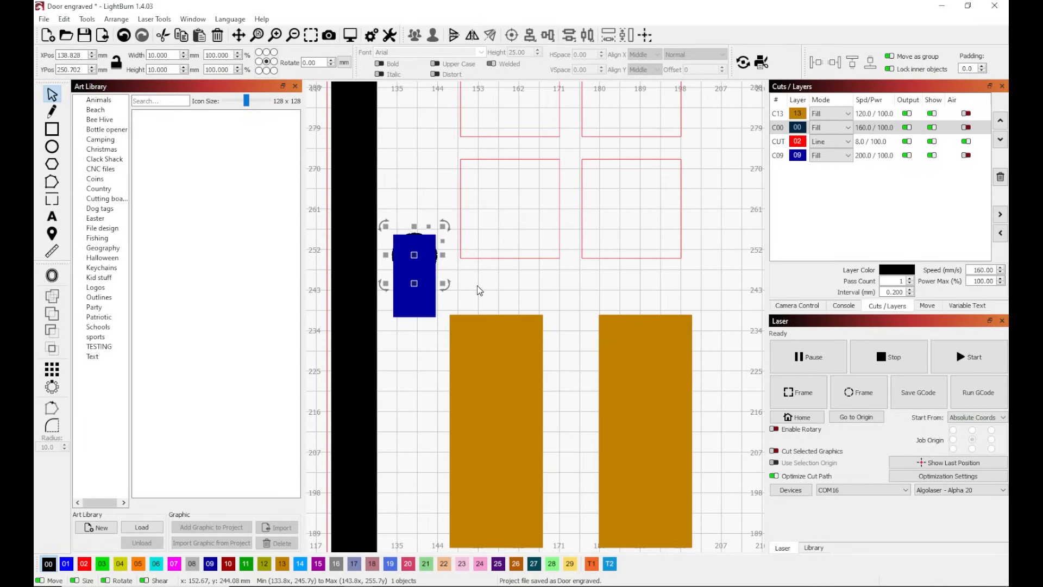
{"action": "right_click", "coordinate": [415, 257]}
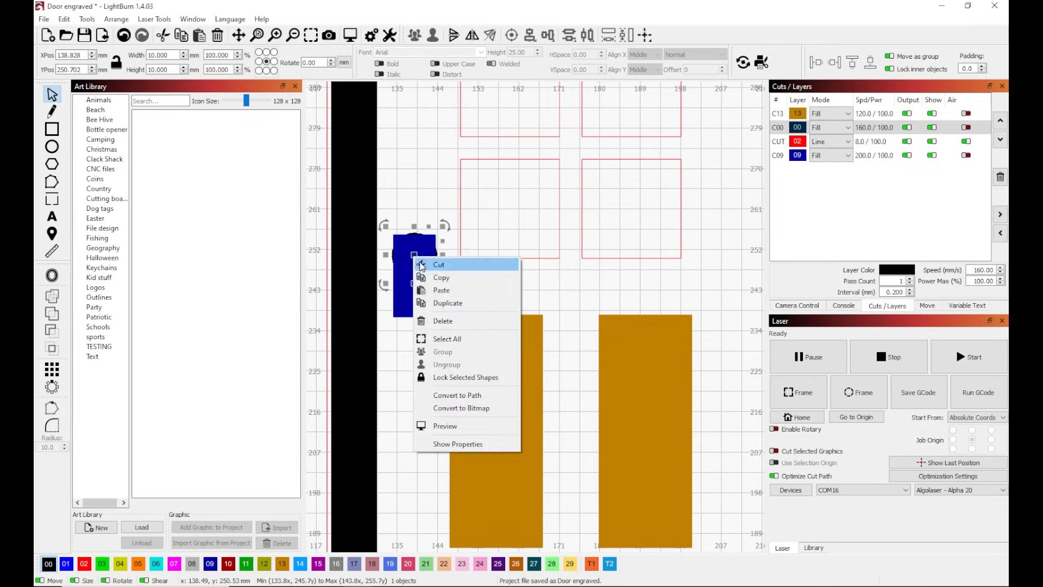
{"action": "left_click", "coordinate": [448, 303]}
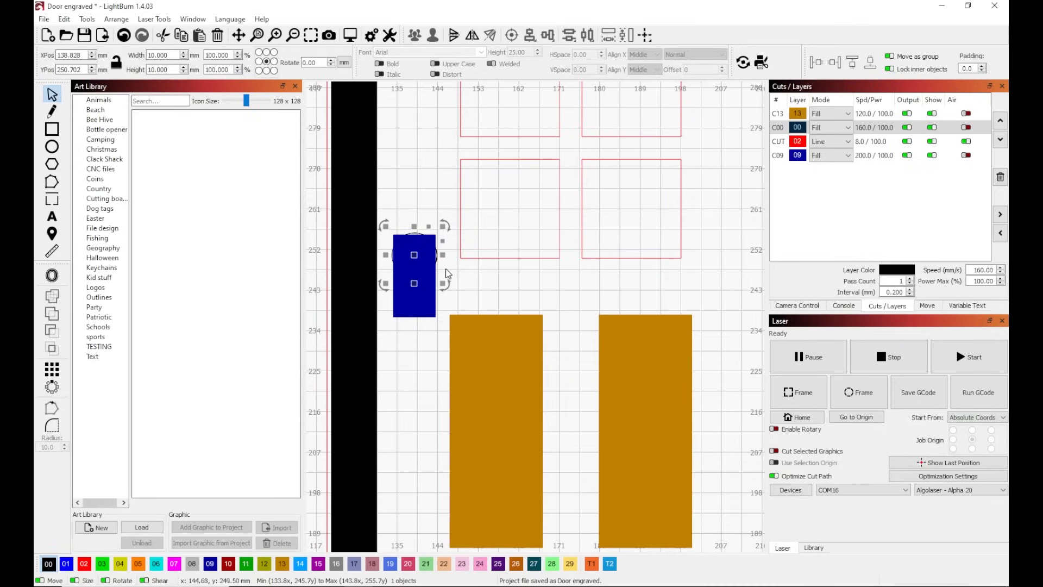
Step: Subtract one of the knob circles from the handle backplate with a Boolean operation and assign the resulting plate to layer 13
{"action": "left_click", "coordinate": [463, 299]}
{"action": "left_click", "coordinate": [428, 303]}
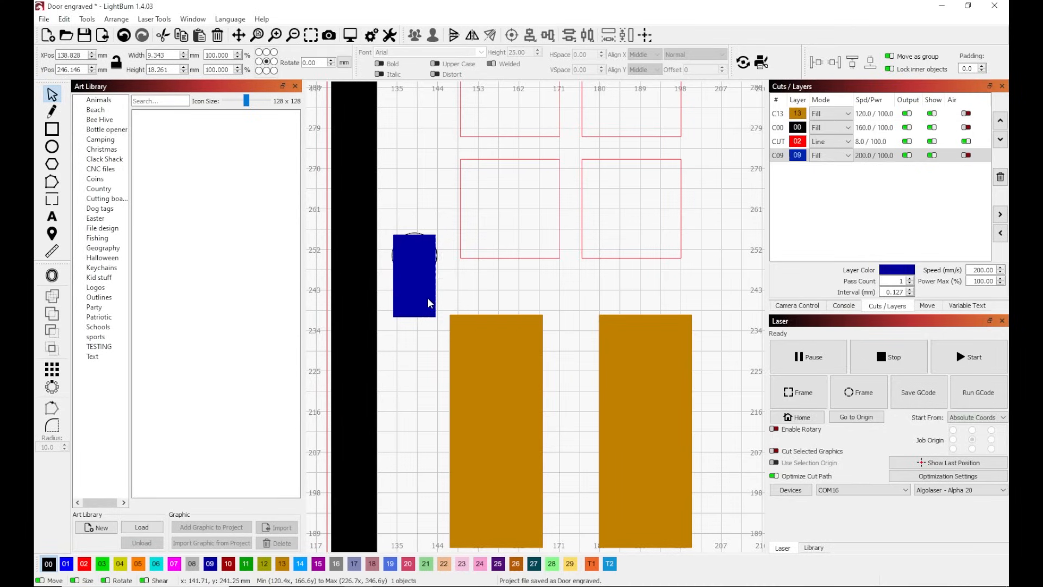
{"action": "scroll", "coordinate": [427, 265], "scroll_direction": "up", "scroll_amount": 5}
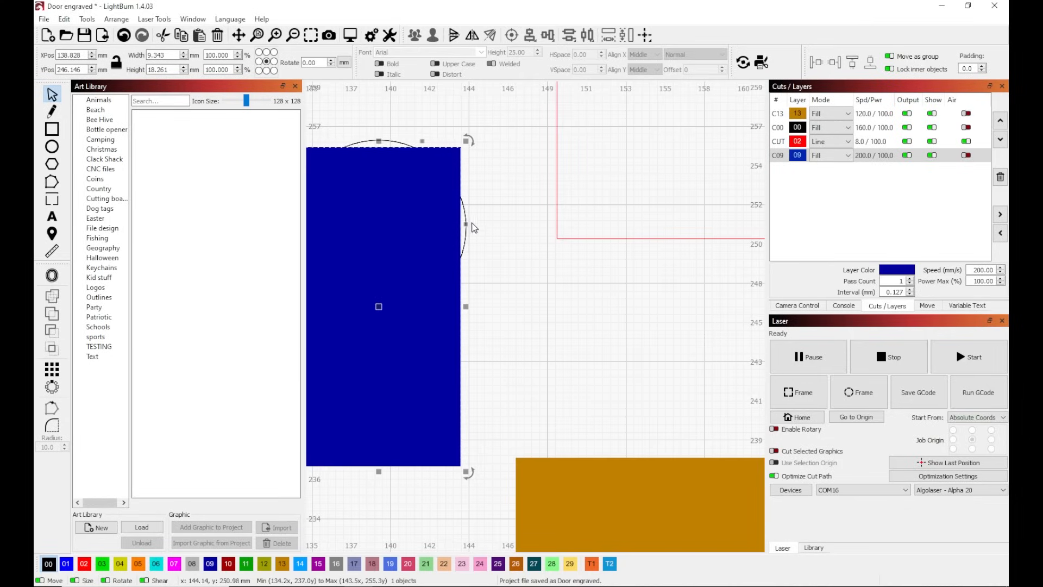
{"action": "left_click", "coordinate": [464, 216], "text": "shift"}
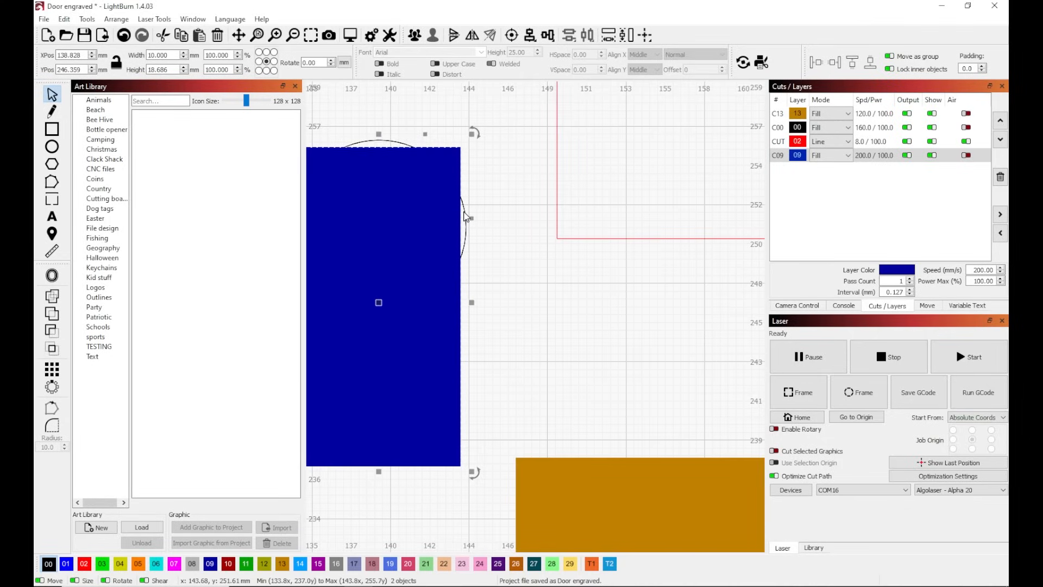
{"action": "left_click", "coordinate": [52, 331]}
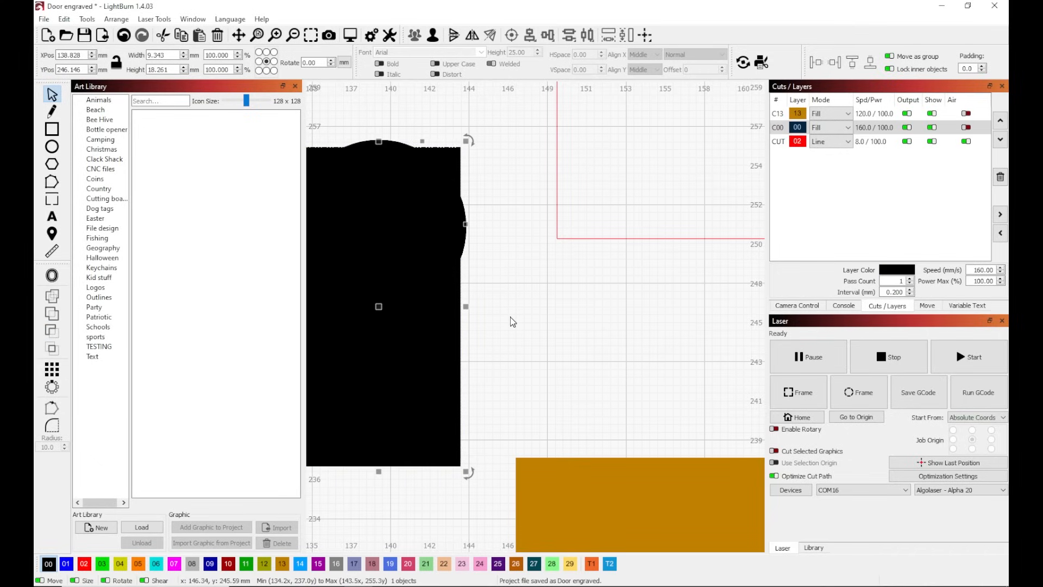
{"action": "scroll", "coordinate": [511, 320], "scroll_direction": "down", "scroll_amount": 2}
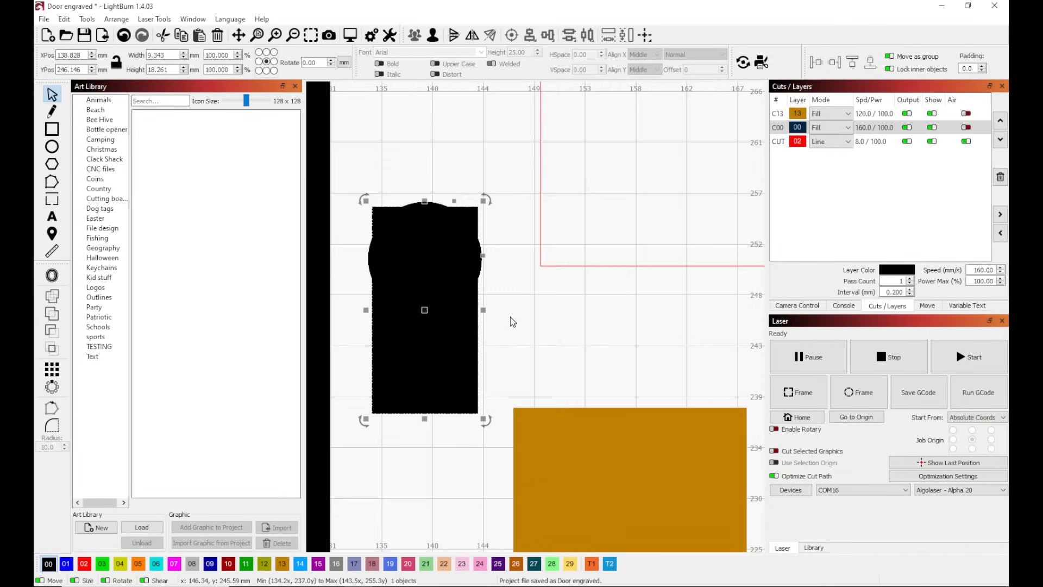
{"action": "left_click", "coordinate": [281, 563]}
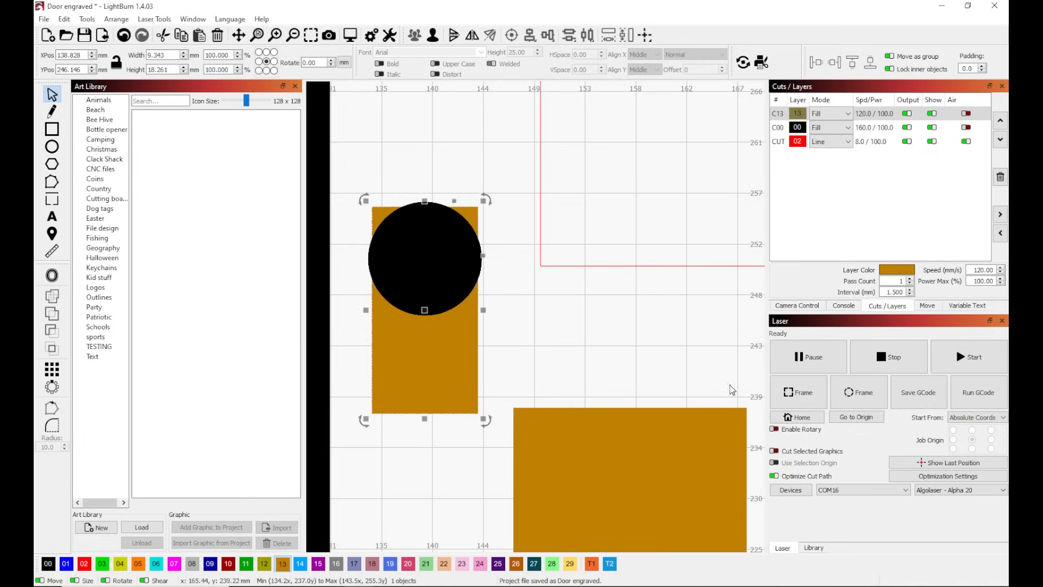
Step: Toggle the visibility of layers 13 and 00 to check the knob and the cut-out backplate separately
{"action": "left_click", "coordinate": [932, 114]}
{"action": "left_click", "coordinate": [932, 113]}
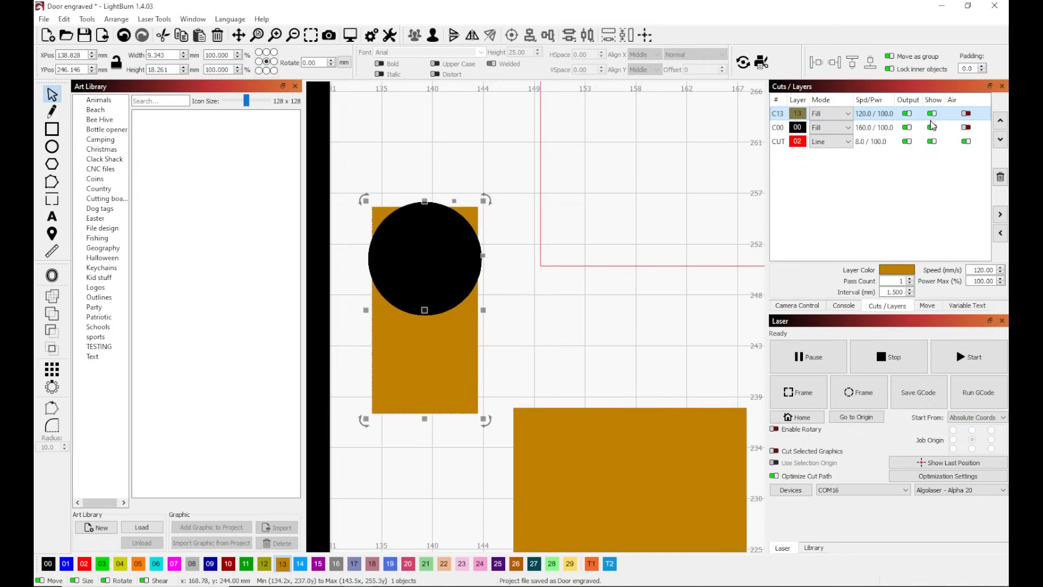
{"action": "left_click", "coordinate": [933, 127]}
{"action": "left_click", "coordinate": [932, 130]}
{"action": "left_click", "coordinate": [933, 130]}
{"action": "left_click", "coordinate": [932, 131]}
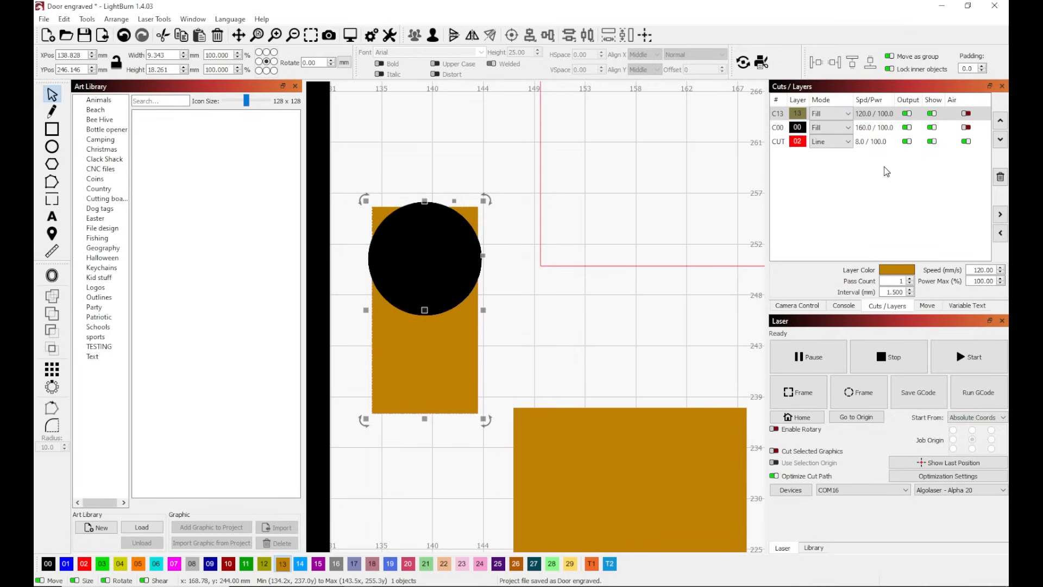
Step: Hide and show layer 13 again to check the door knob circle without the backplate
{"action": "left_click", "coordinate": [478, 352]}
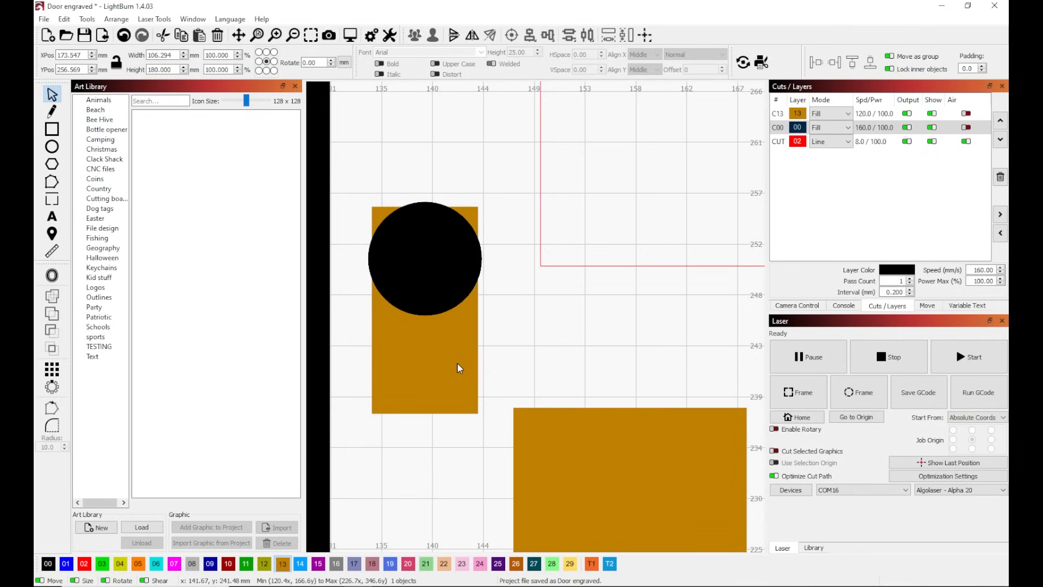
{"action": "scroll", "coordinate": [477, 353], "scroll_direction": "down", "scroll_amount": 5}
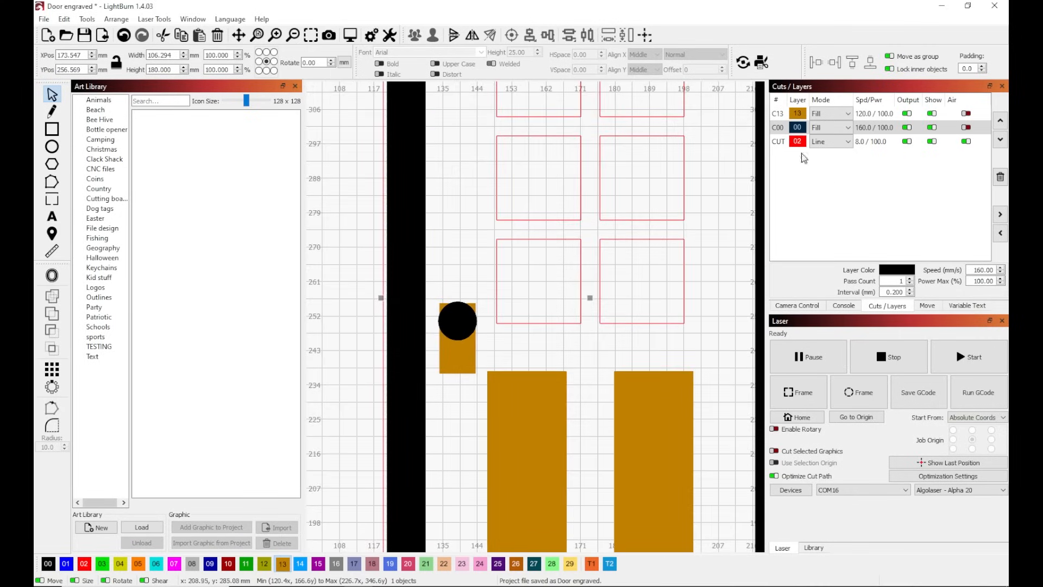
{"action": "left_click", "coordinate": [932, 113]}
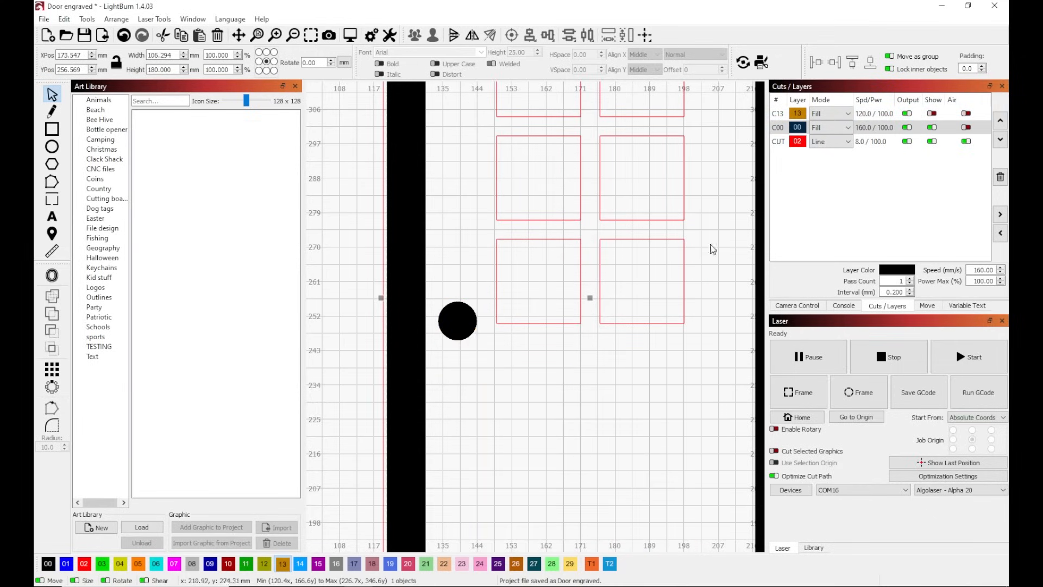
{"action": "left_click", "coordinate": [933, 113]}
Step: Hide layer 00, assign the cut-out handle backplate to layer 08 and set that layer's mode to Fill
{"action": "left_click", "coordinate": [932, 127]}
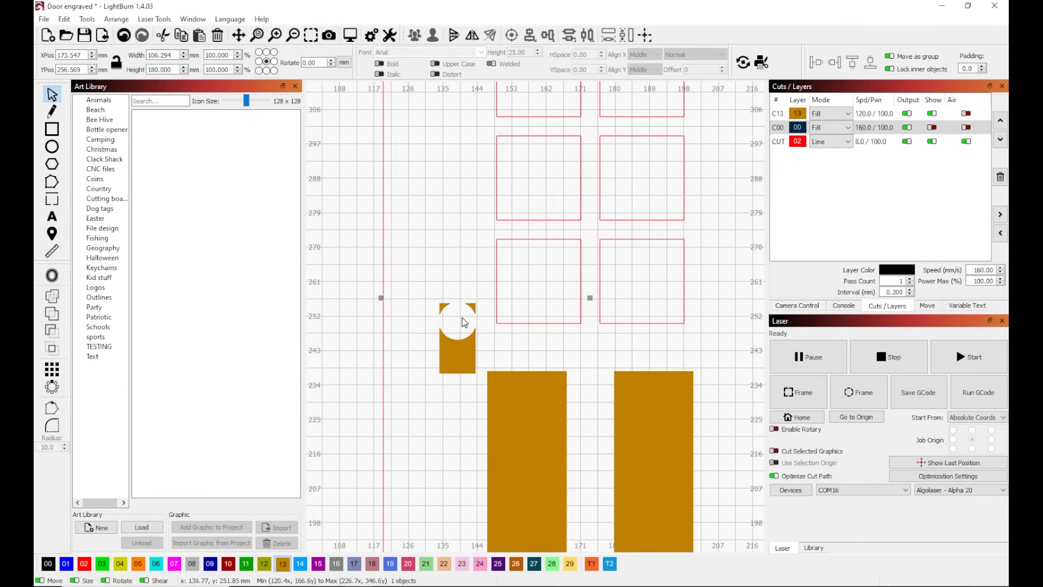
{"action": "left_click", "coordinate": [471, 342]}
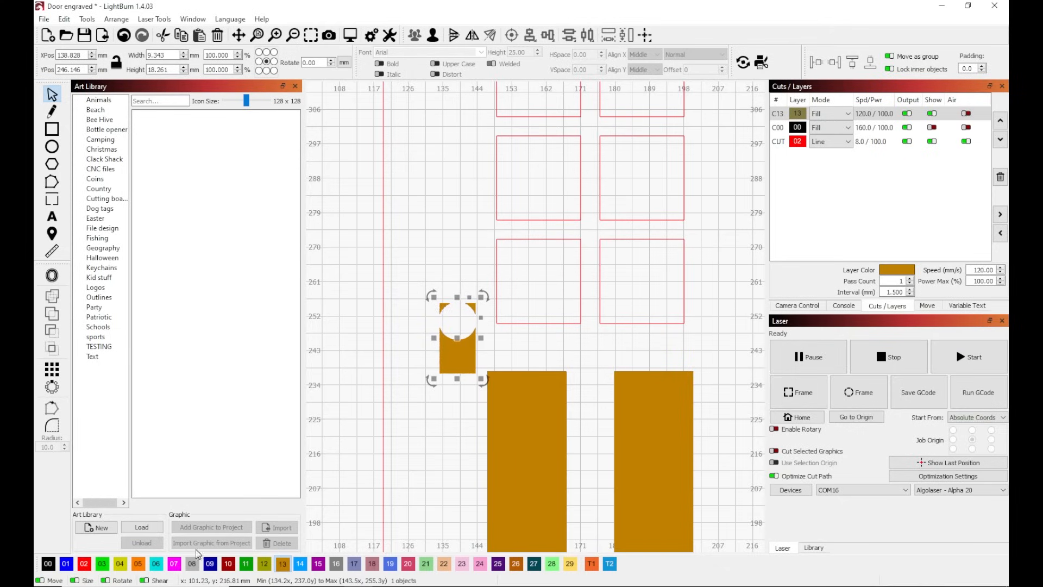
{"action": "left_click", "coordinate": [193, 563]}
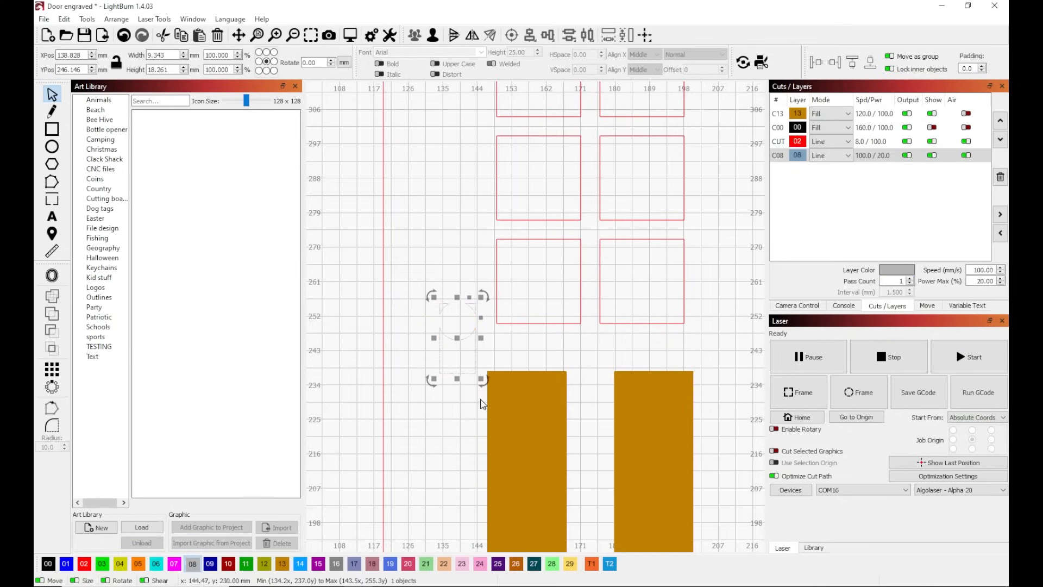
{"action": "left_click", "coordinate": [845, 159]}
{"action": "left_click", "coordinate": [834, 176]}
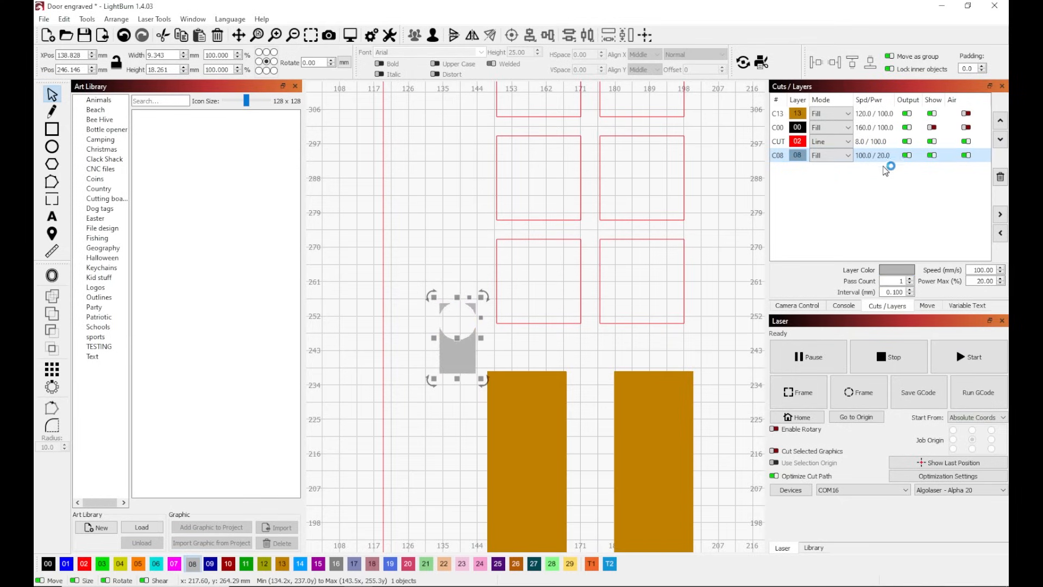
Step: Set layer 08 to 100 mm/s speed, 100% max power and 127 lines per inch, with groups filled together
{"action": "double_click", "coordinate": [875, 157]}
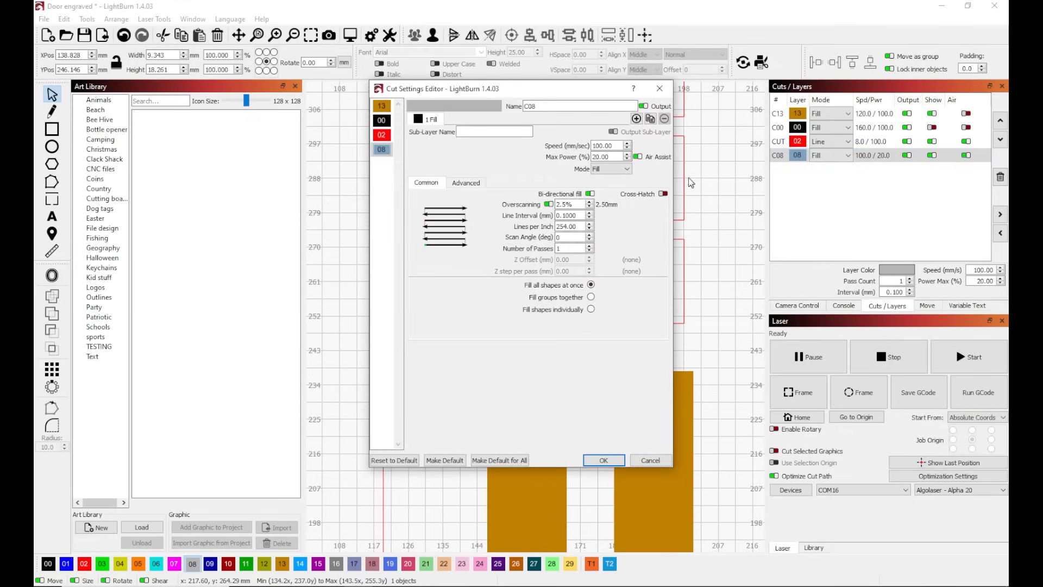
{"action": "left_click_drag", "start_coordinate": [619, 146], "coordinate": [580, 144]}
{"action": "key", "text": "Tab"}
{"action": "left_click", "coordinate": [618, 155]}
{"action": "left_click_drag", "start_coordinate": [577, 226], "coordinate": [544, 229]}
{"action": "type", "text": "127"}
{"action": "left_click", "coordinate": [591, 297]}
{"action": "left_click", "coordinate": [616, 460]}
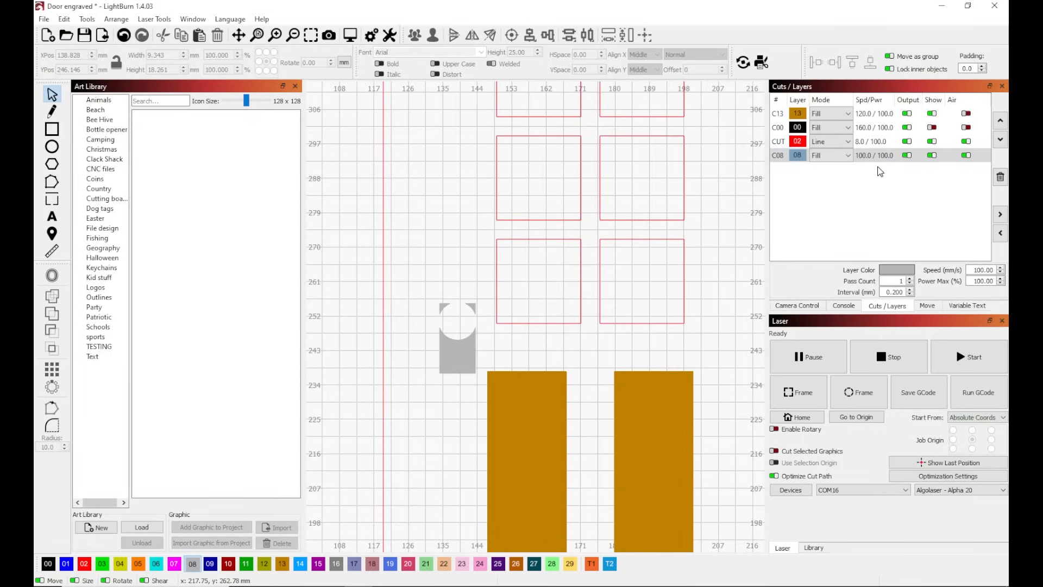
Step: Show layer 00 again to check the whole door with its frame and knob
{"action": "left_click", "coordinate": [932, 127]}
{"action": "scroll", "coordinate": [576, 317], "scroll_direction": "down", "scroll_amount": 4}
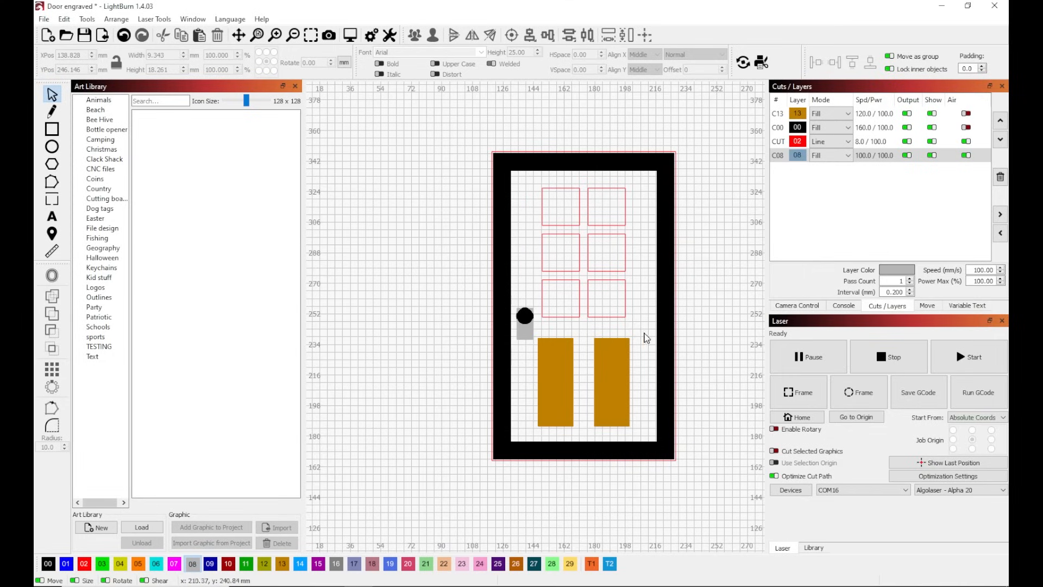
{"action": "left_click", "coordinate": [559, 352]}
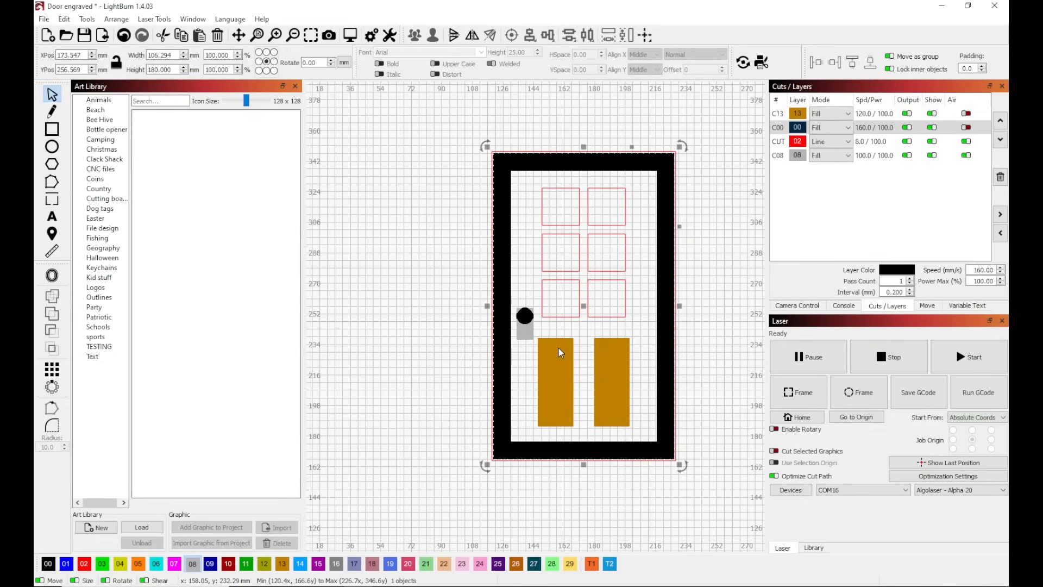
Step: Hide layer 00 and offset the two lower door panels outward by 2 mm with the Corner style
{"action": "left_click", "coordinate": [932, 127]}
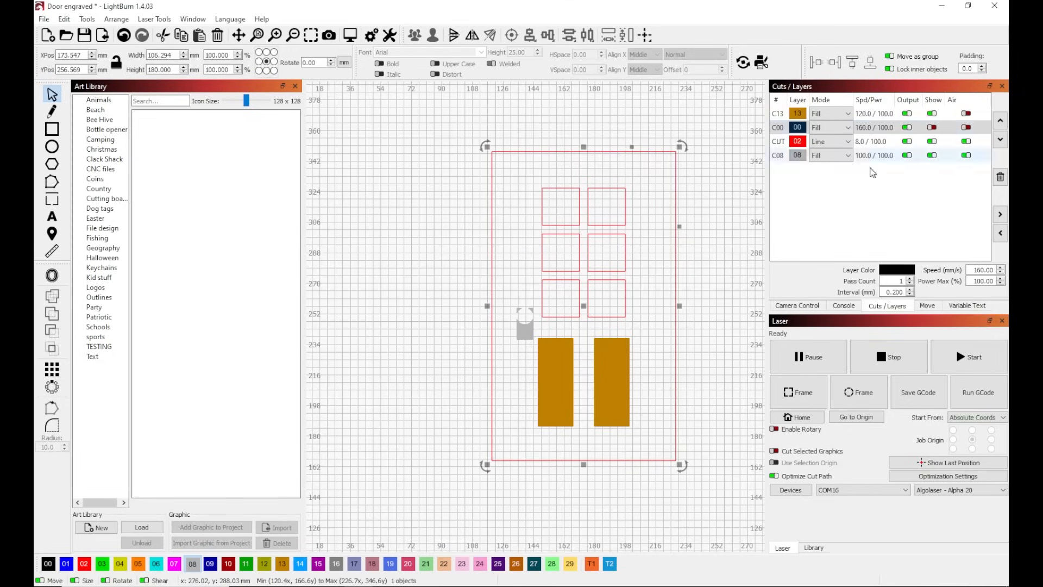
{"action": "left_click", "coordinate": [715, 298]}
{"action": "left_click", "coordinate": [557, 348]}
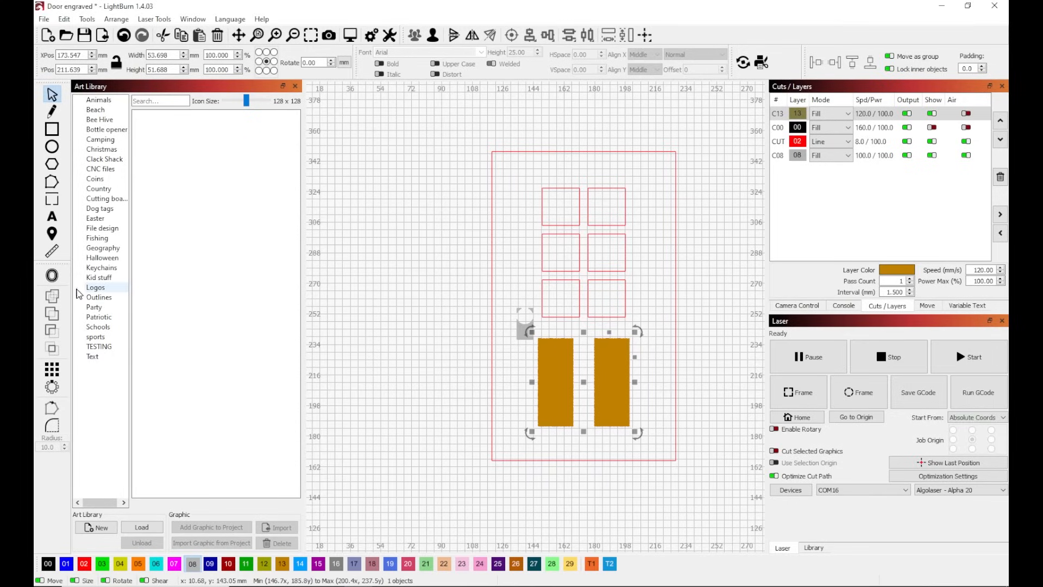
{"action": "left_click", "coordinate": [53, 275]}
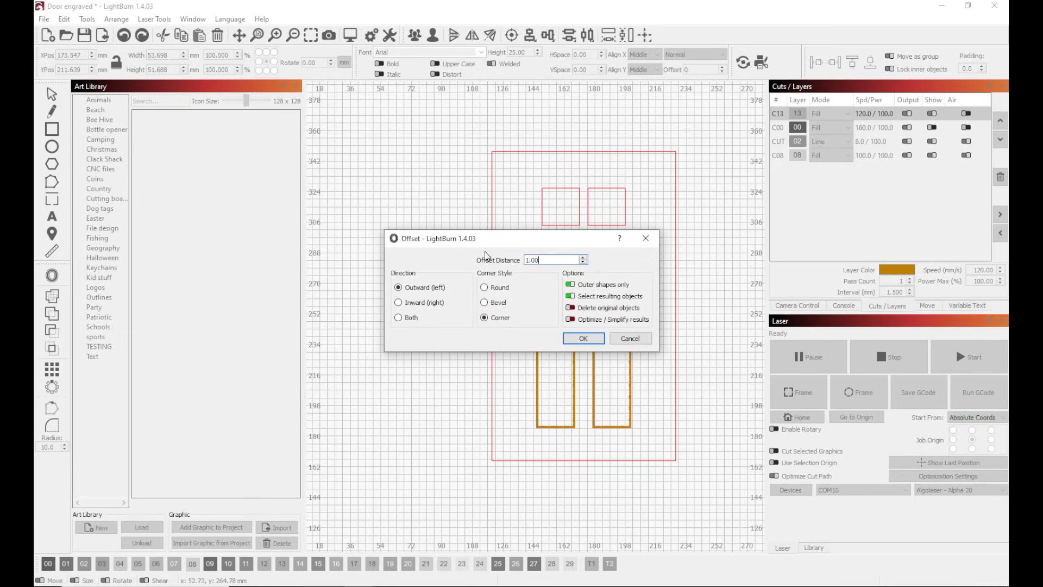
{"action": "left_click_drag", "start_coordinate": [508, 241], "coordinate": [276, 235]}
{"action": "type", "text": "2"}
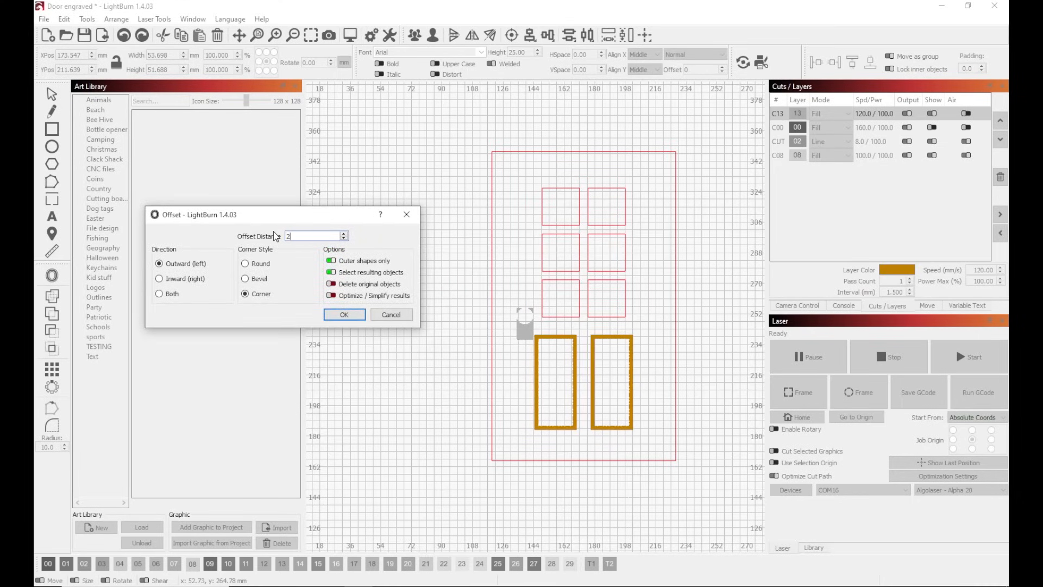
{"action": "left_click", "coordinate": [344, 315]}
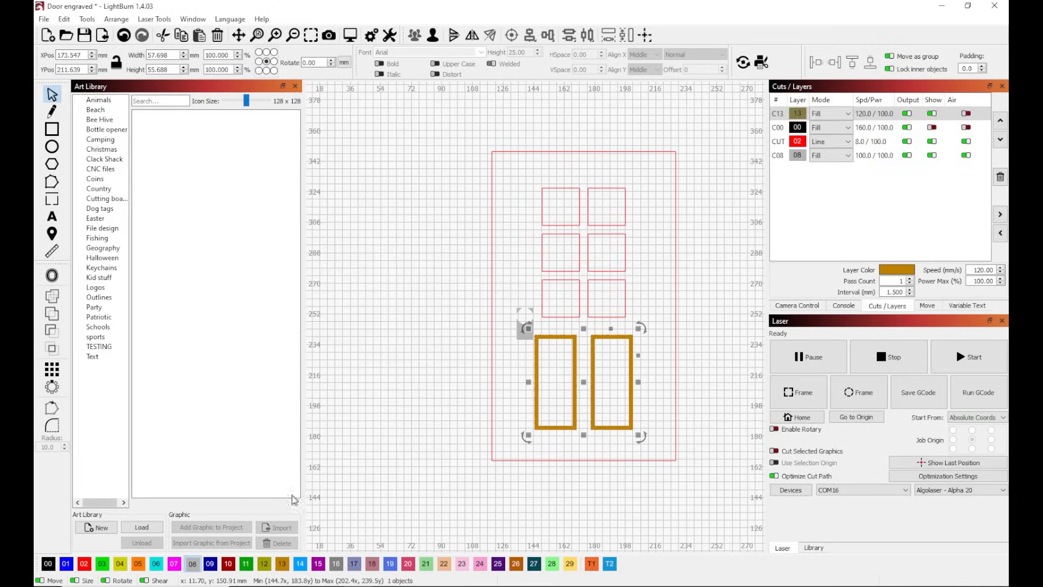
Step: Assign the panels' offset outlines to line layer 01 and show layer 00 again
{"action": "left_click", "coordinate": [65, 563]}
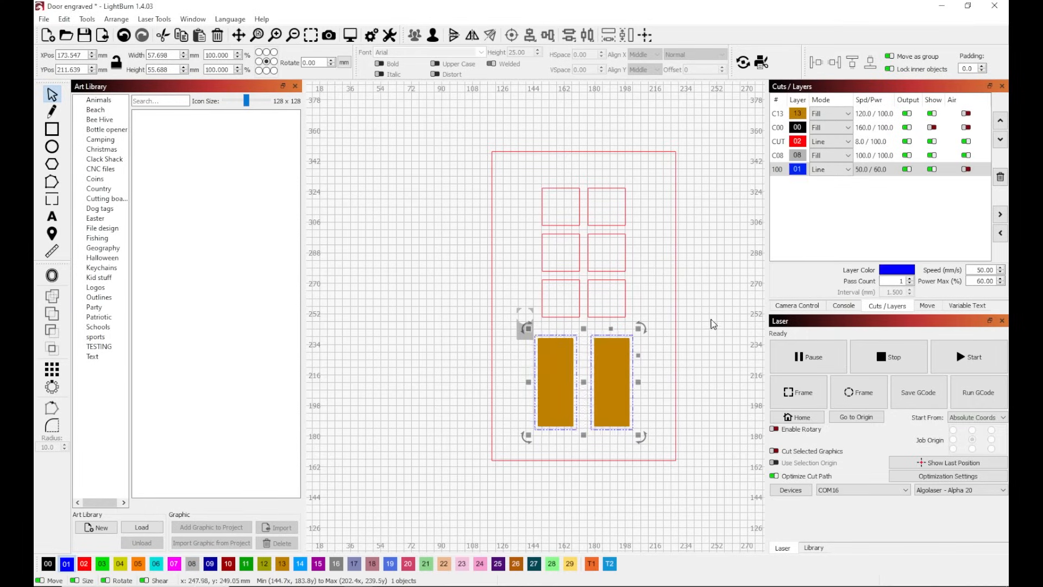
{"action": "left_click", "coordinate": [685, 323]}
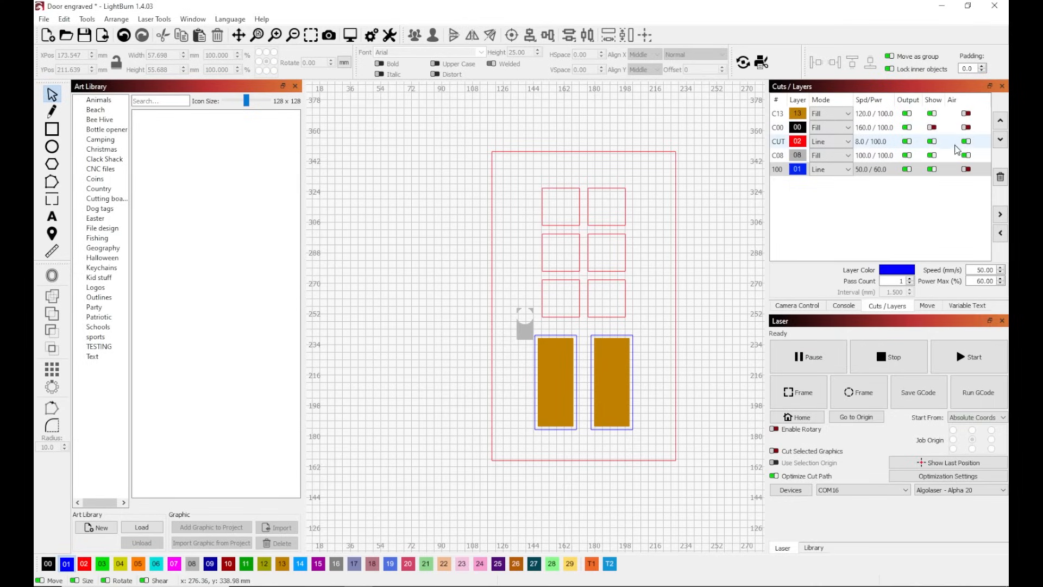
{"action": "left_click", "coordinate": [932, 127]}
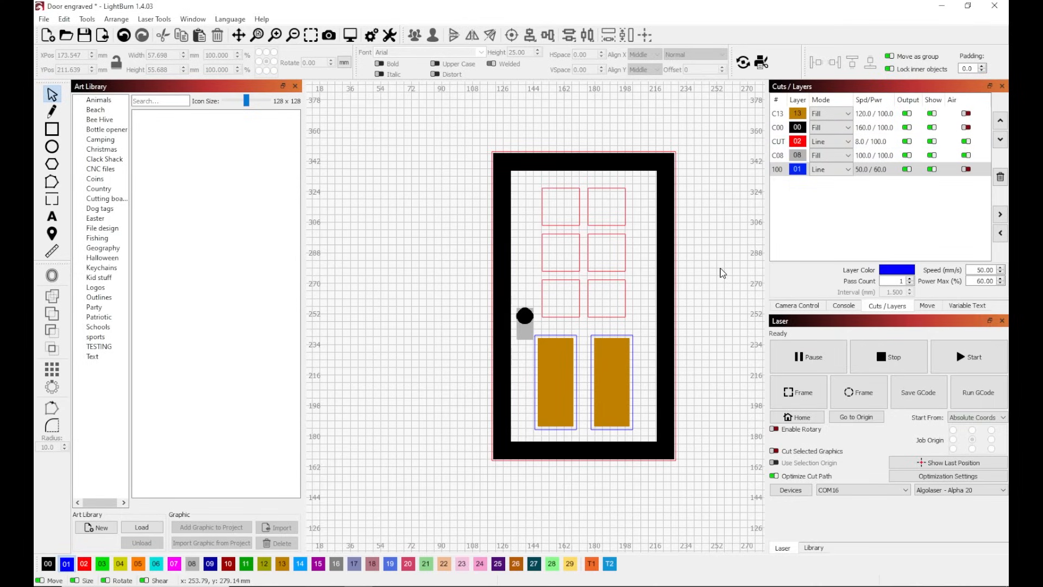
Step: Select the whole door design and move it near the bed's upper-left corner, centred at about X 80, Y 291 mm
{"action": "scroll", "coordinate": [722, 273], "scroll_direction": "down", "scroll_amount": 2}
{"action": "left_click_drag", "start_coordinate": [513, 151], "coordinate": [750, 494]}
{"action": "left_click_drag", "start_coordinate": [622, 295], "coordinate": [507, 254]}
{"action": "scroll", "coordinate": [653, 266], "scroll_direction": "down", "scroll_amount": 2}
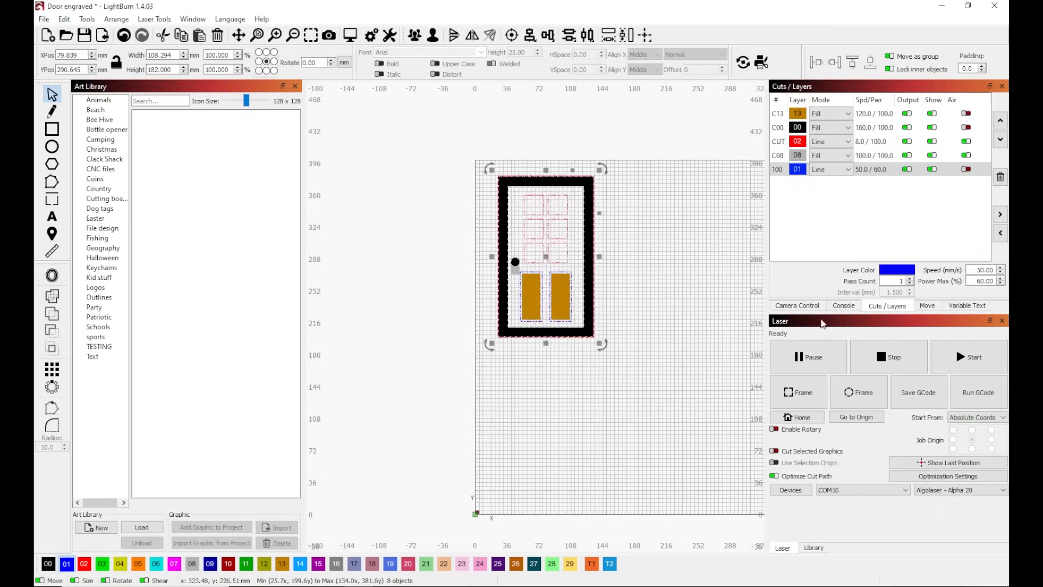
Step: Update the camera overlay of the work bed from the HD USB Camera
{"action": "left_click", "coordinate": [821, 306]}
{"action": "left_click", "coordinate": [811, 114]}
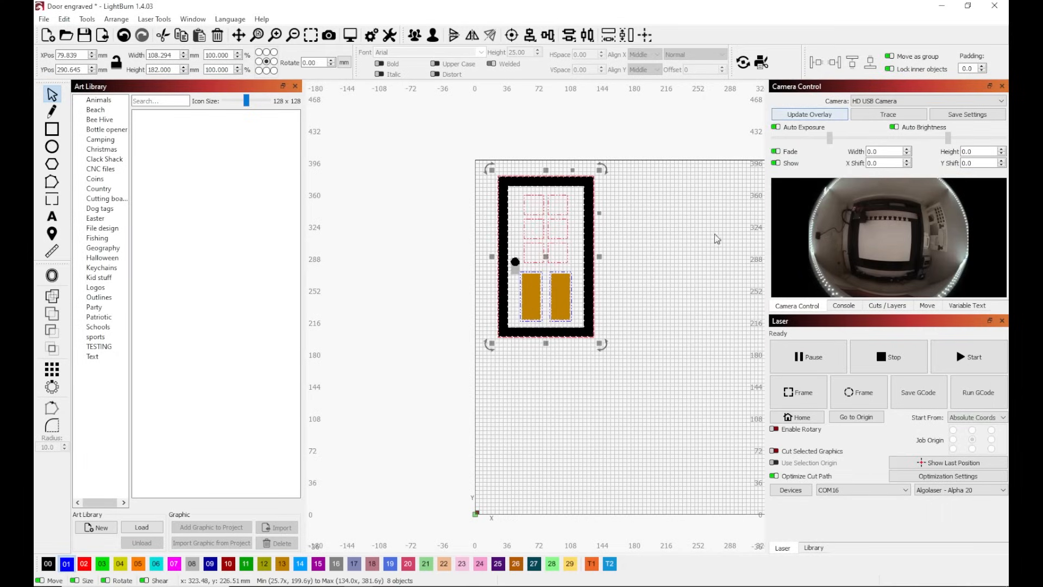